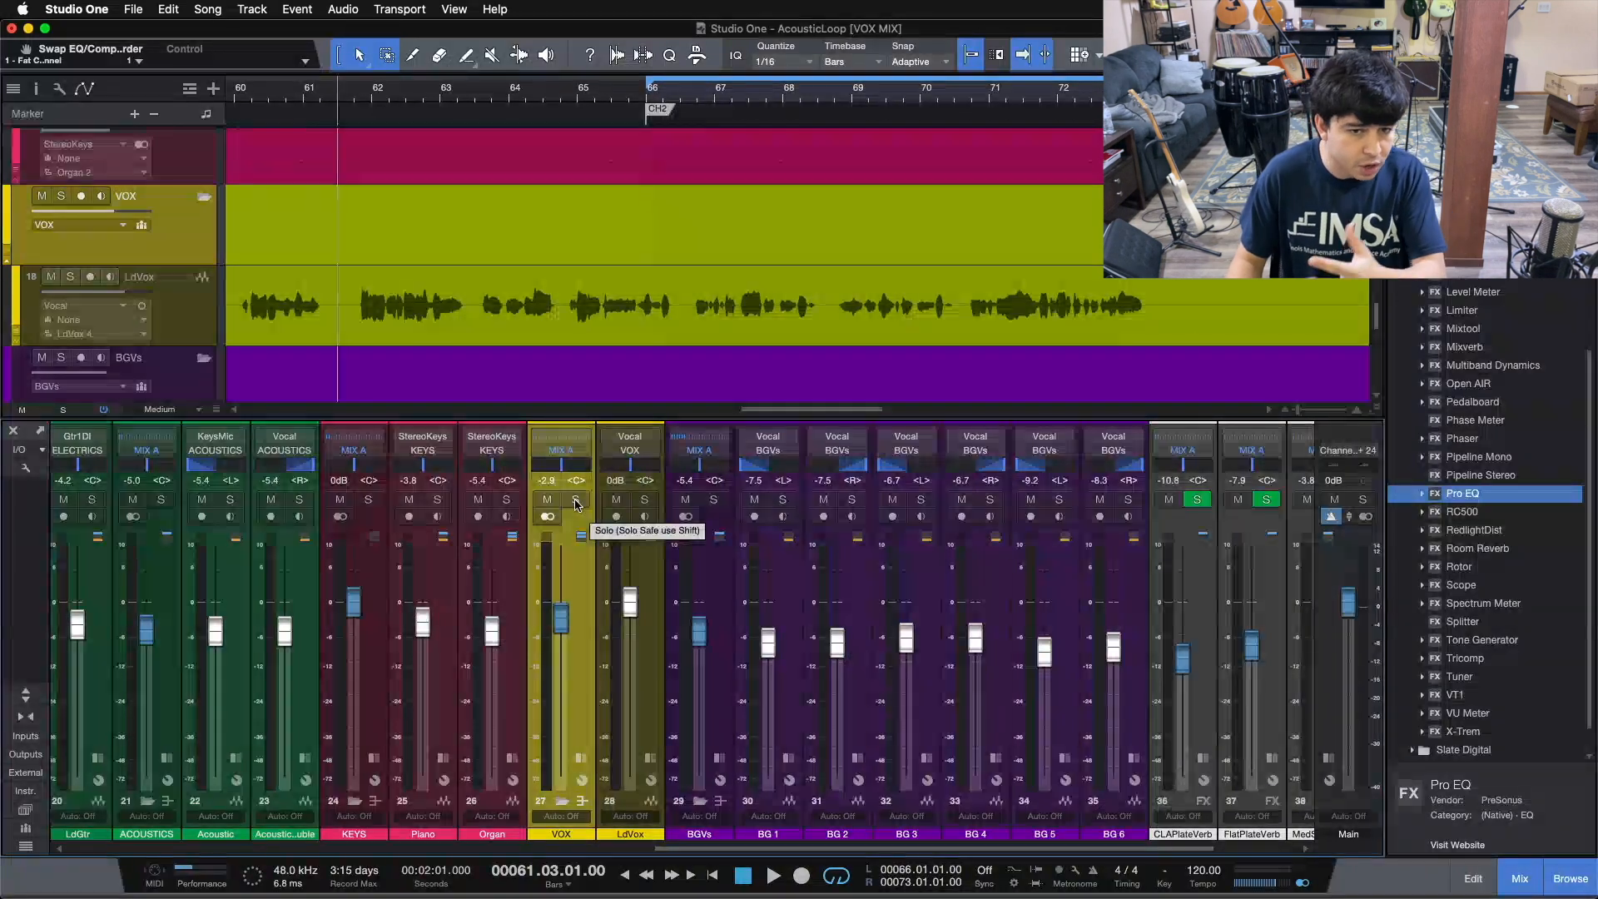
Step: Expand the VOX bus channel and view the compressor settings in its Fat Channel insert
left_click(582, 756)
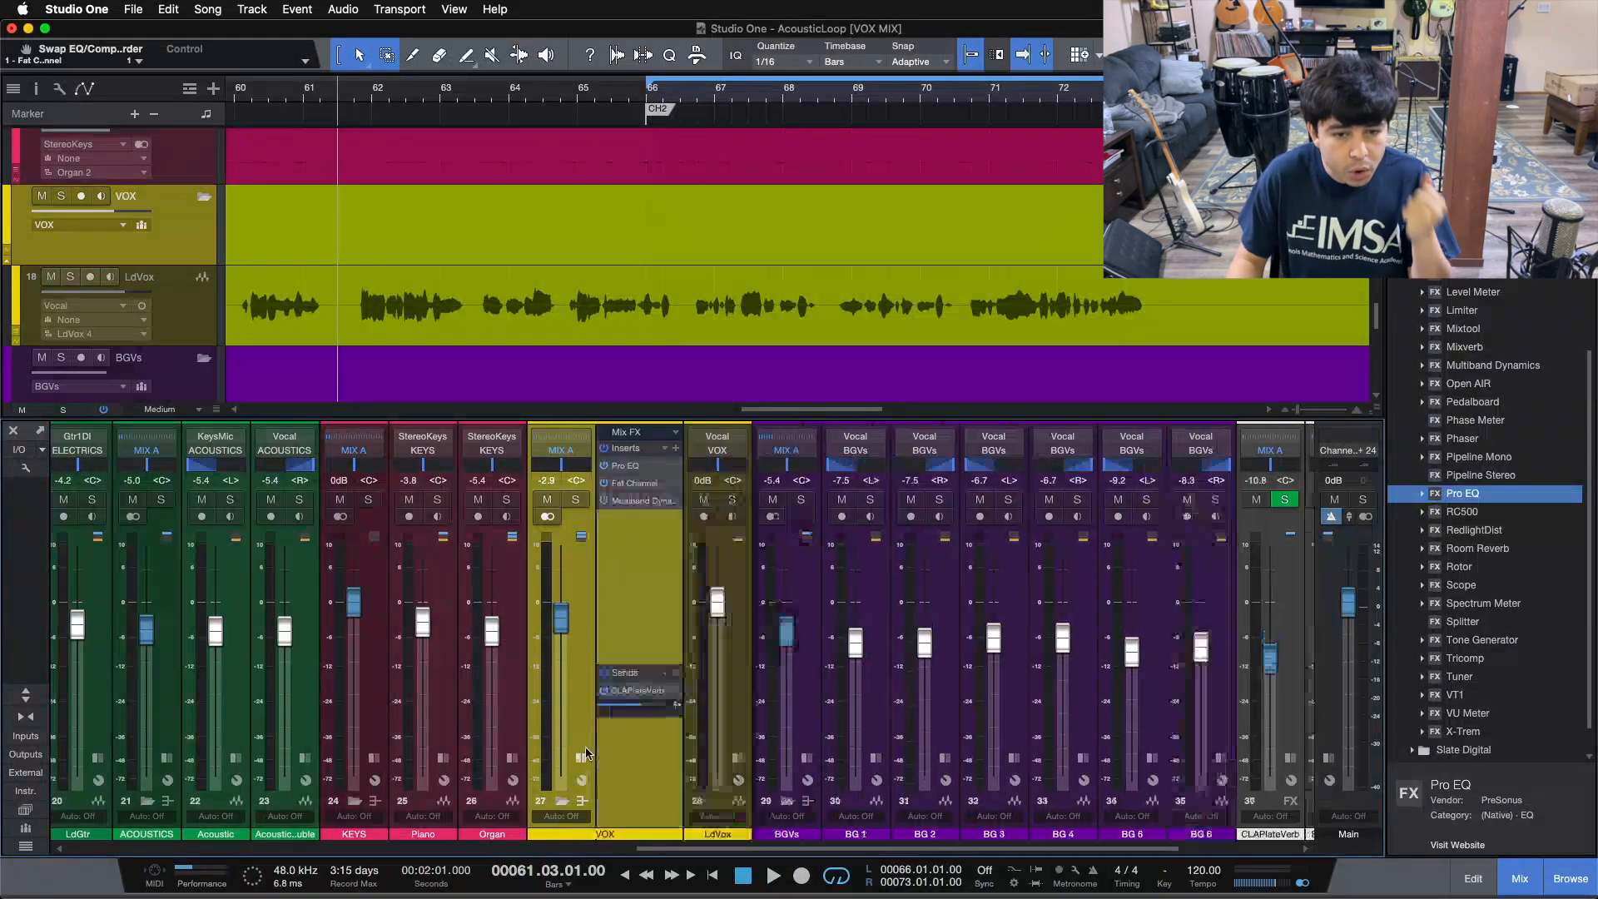
left_click(636, 485)
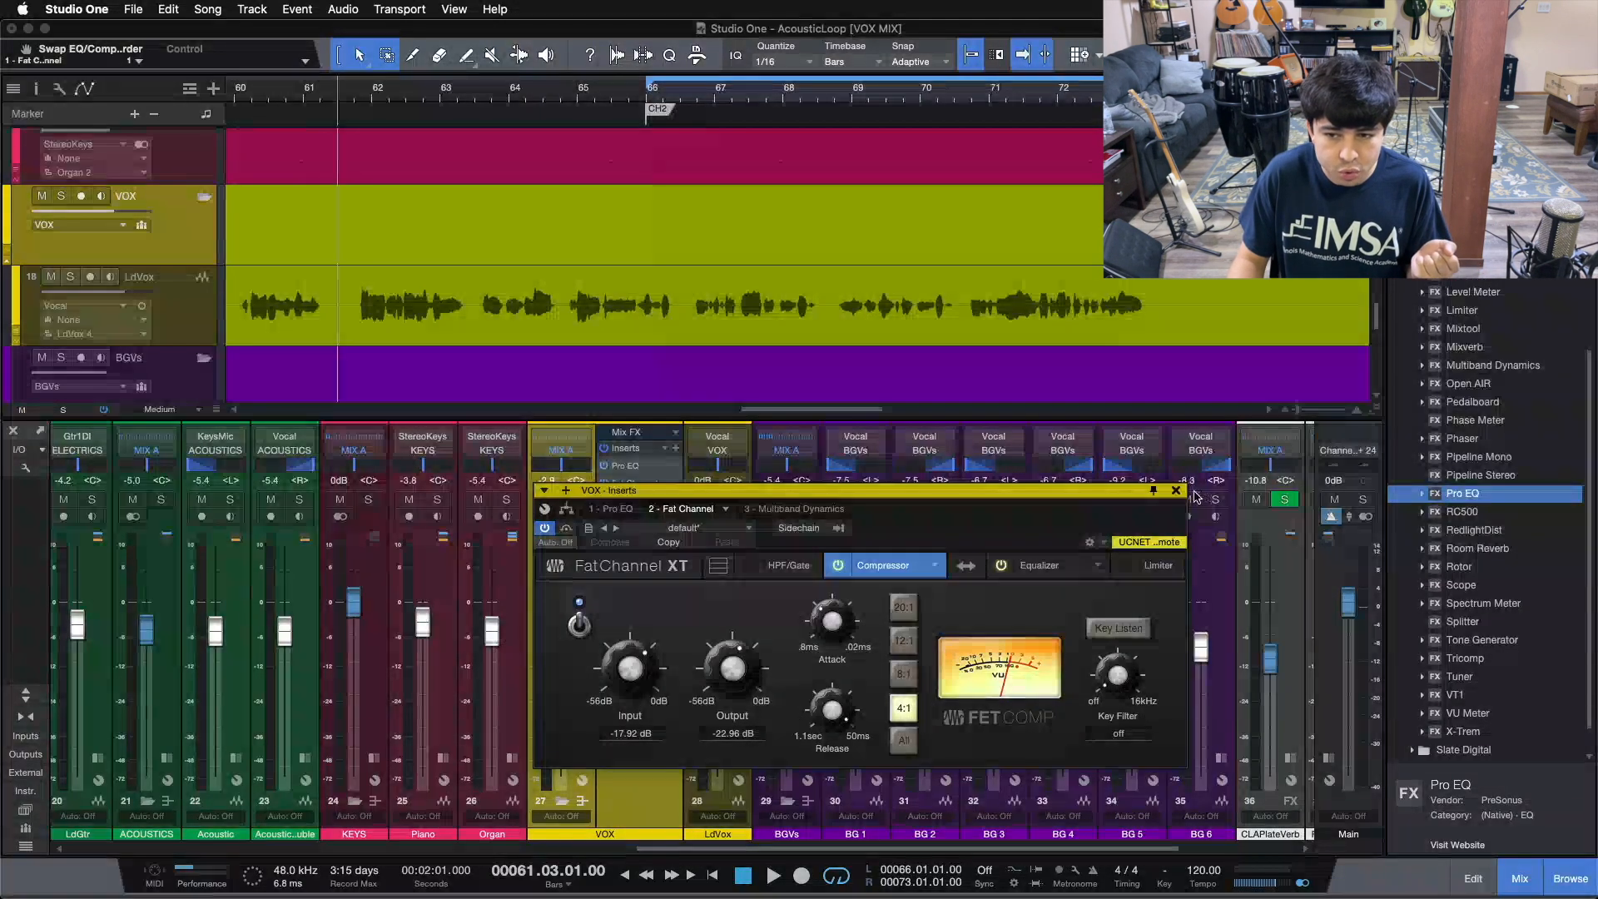
left_click(1176, 490)
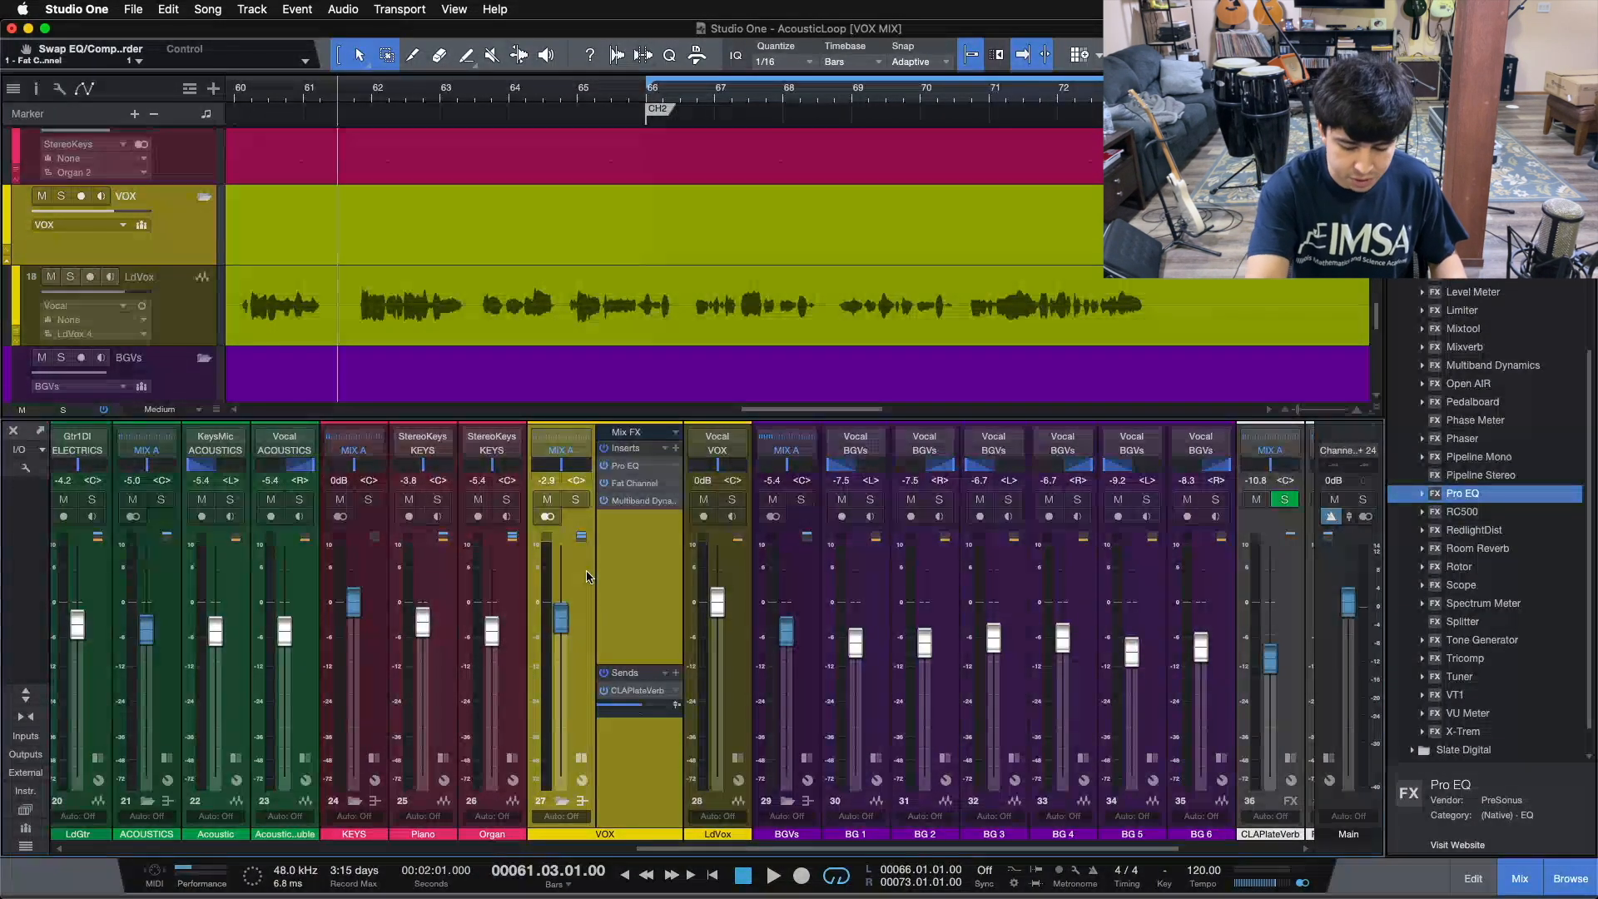
Step: Play back the full mix, and audition the VOX bus soloed with its CLAPlateVerb send turned off
key("space")
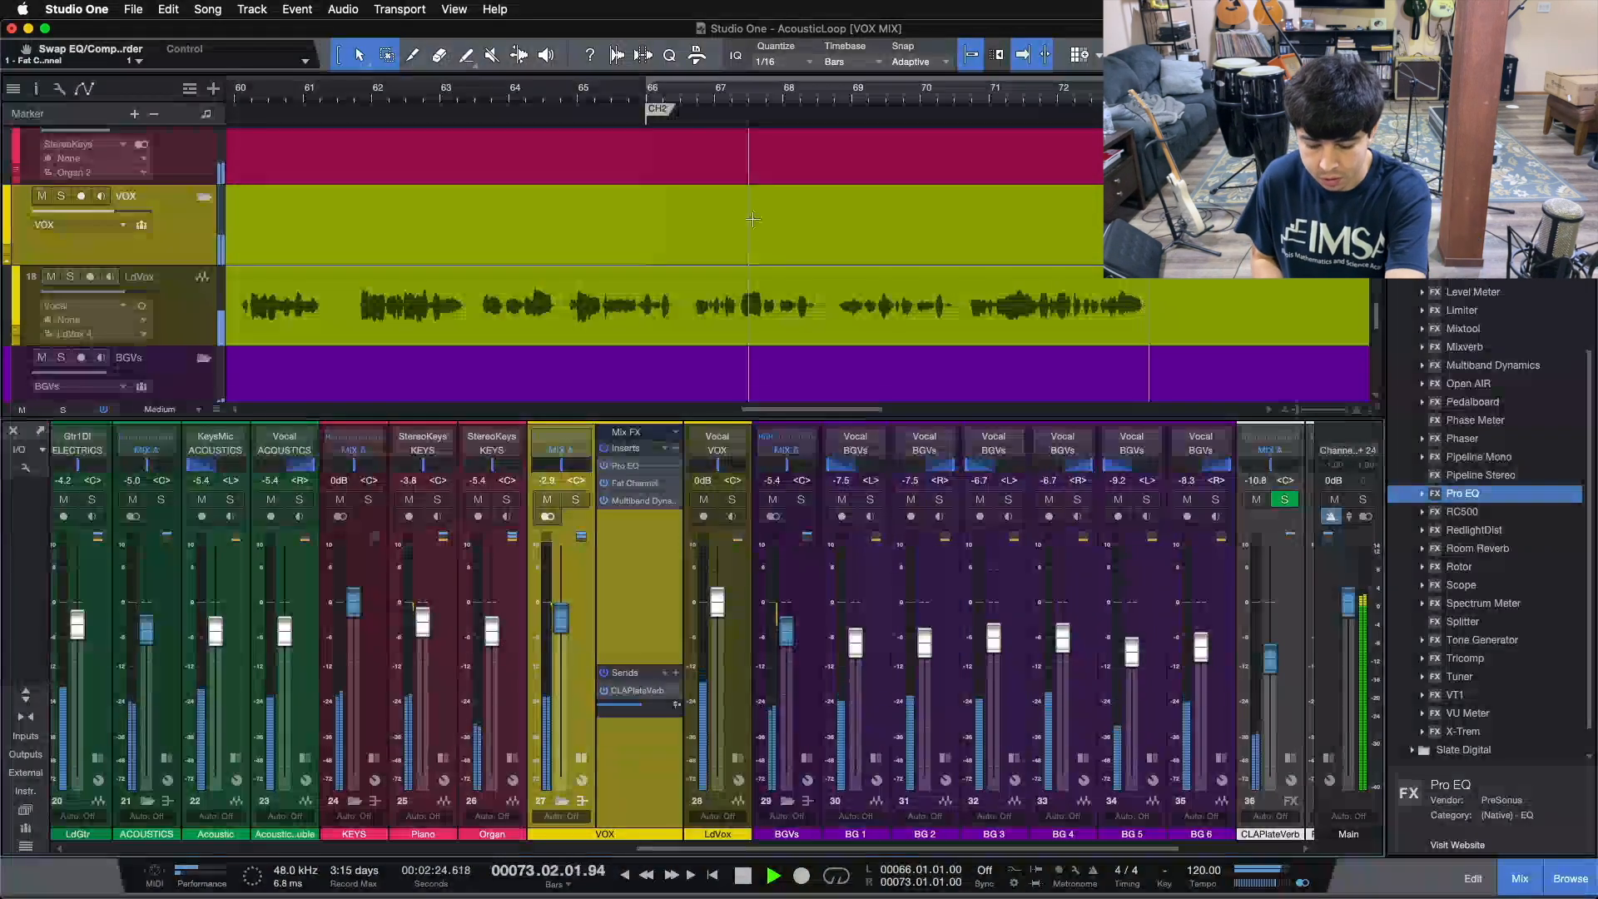
key("space")
key("s")
key("space")
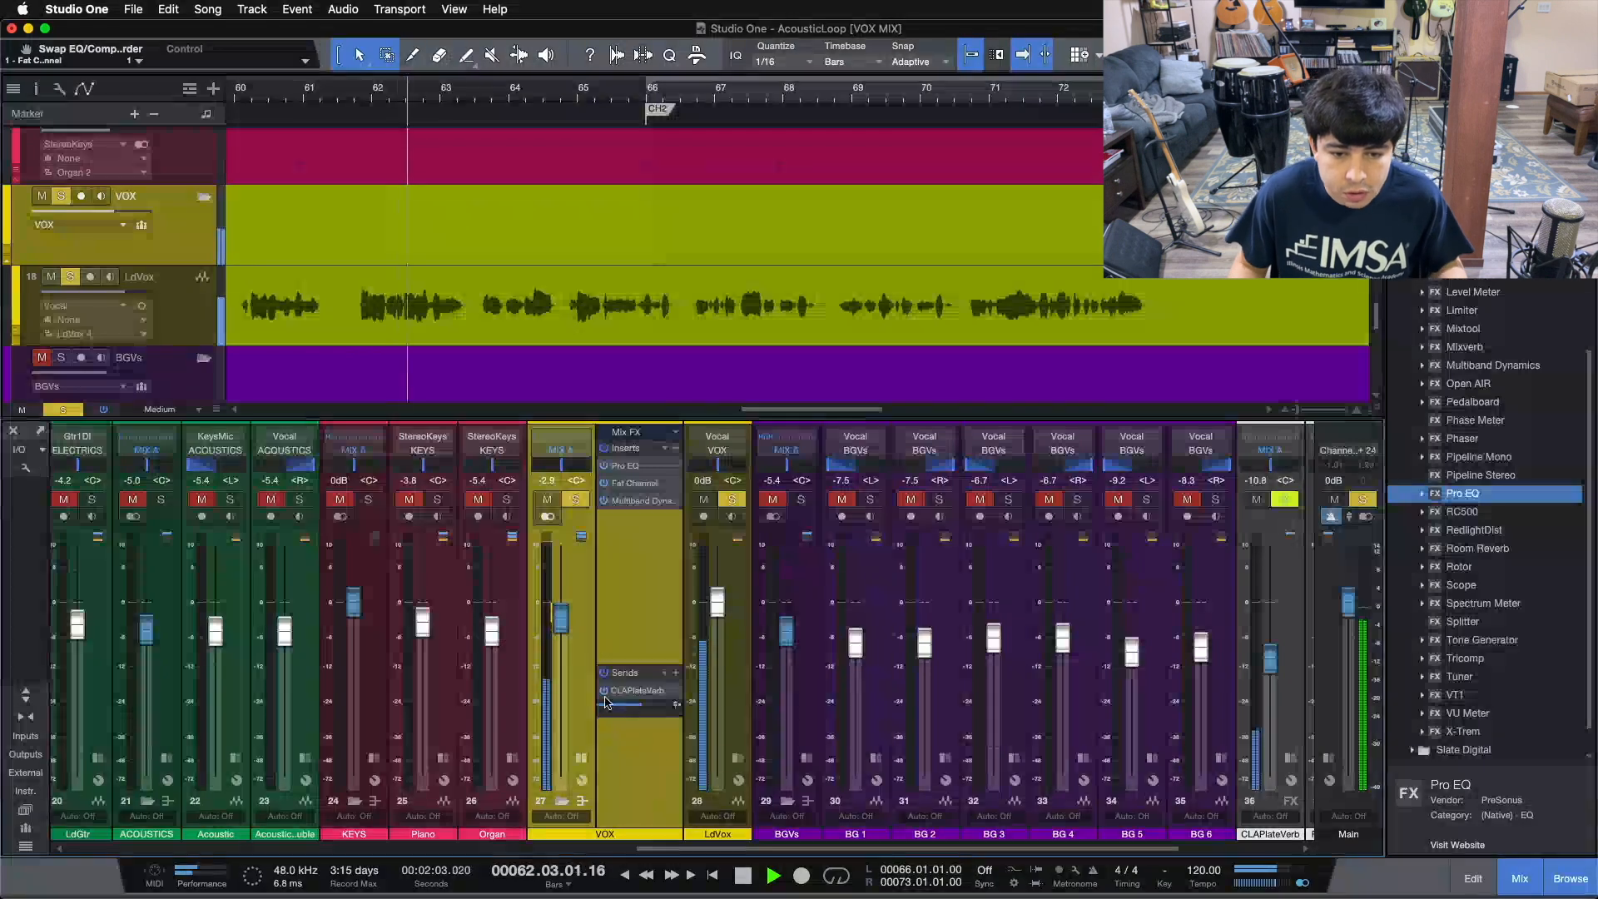
left_click(604, 690)
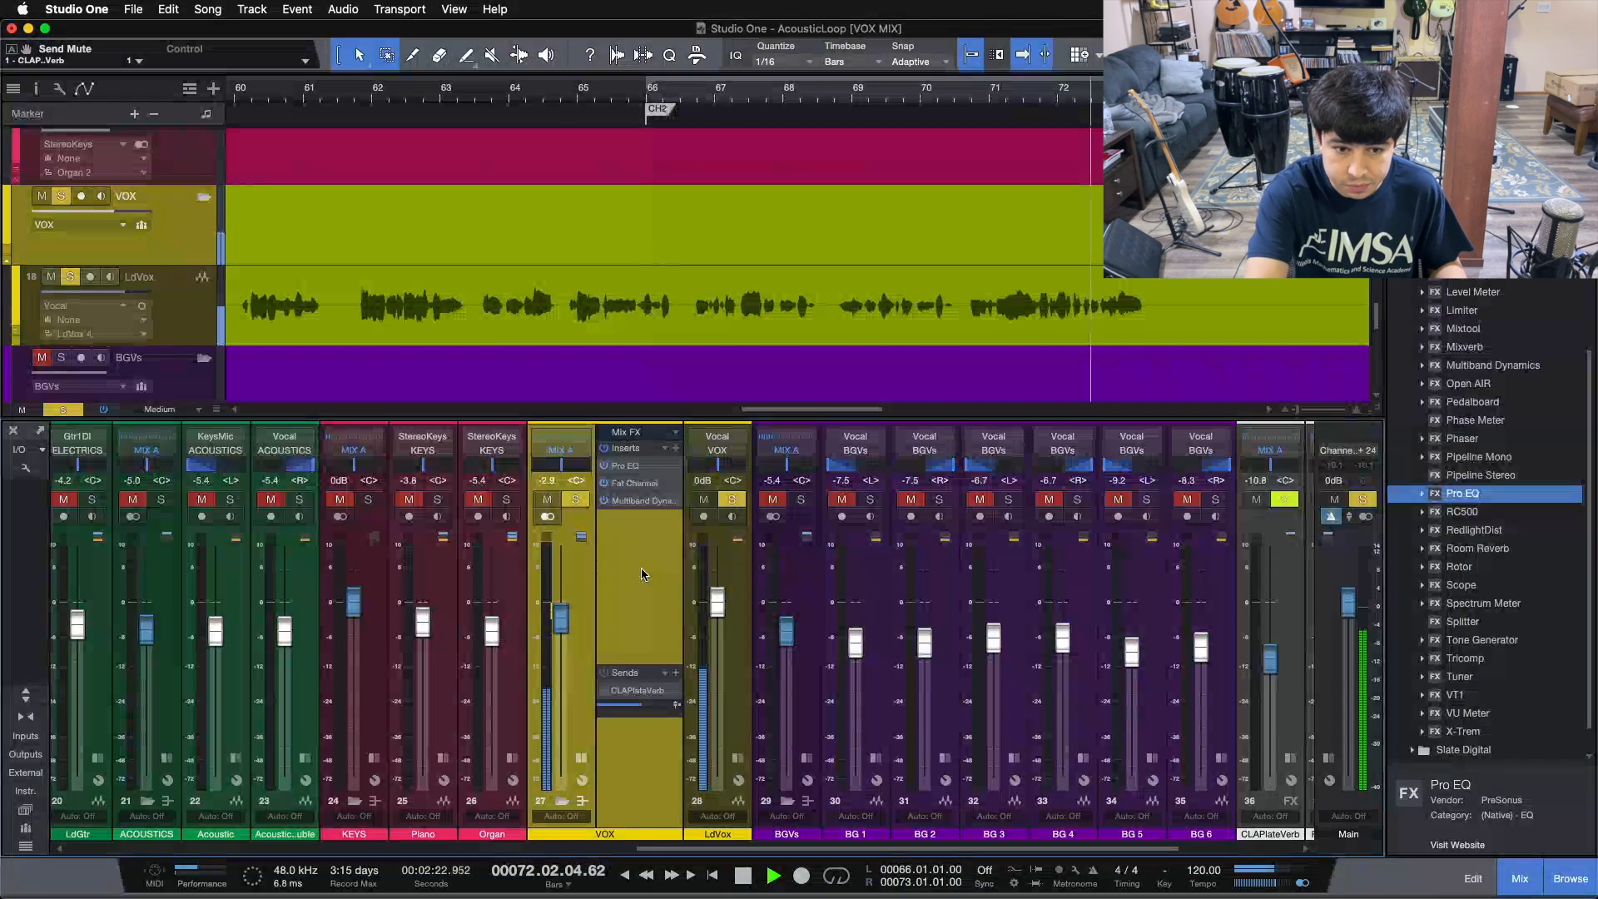
key("space")
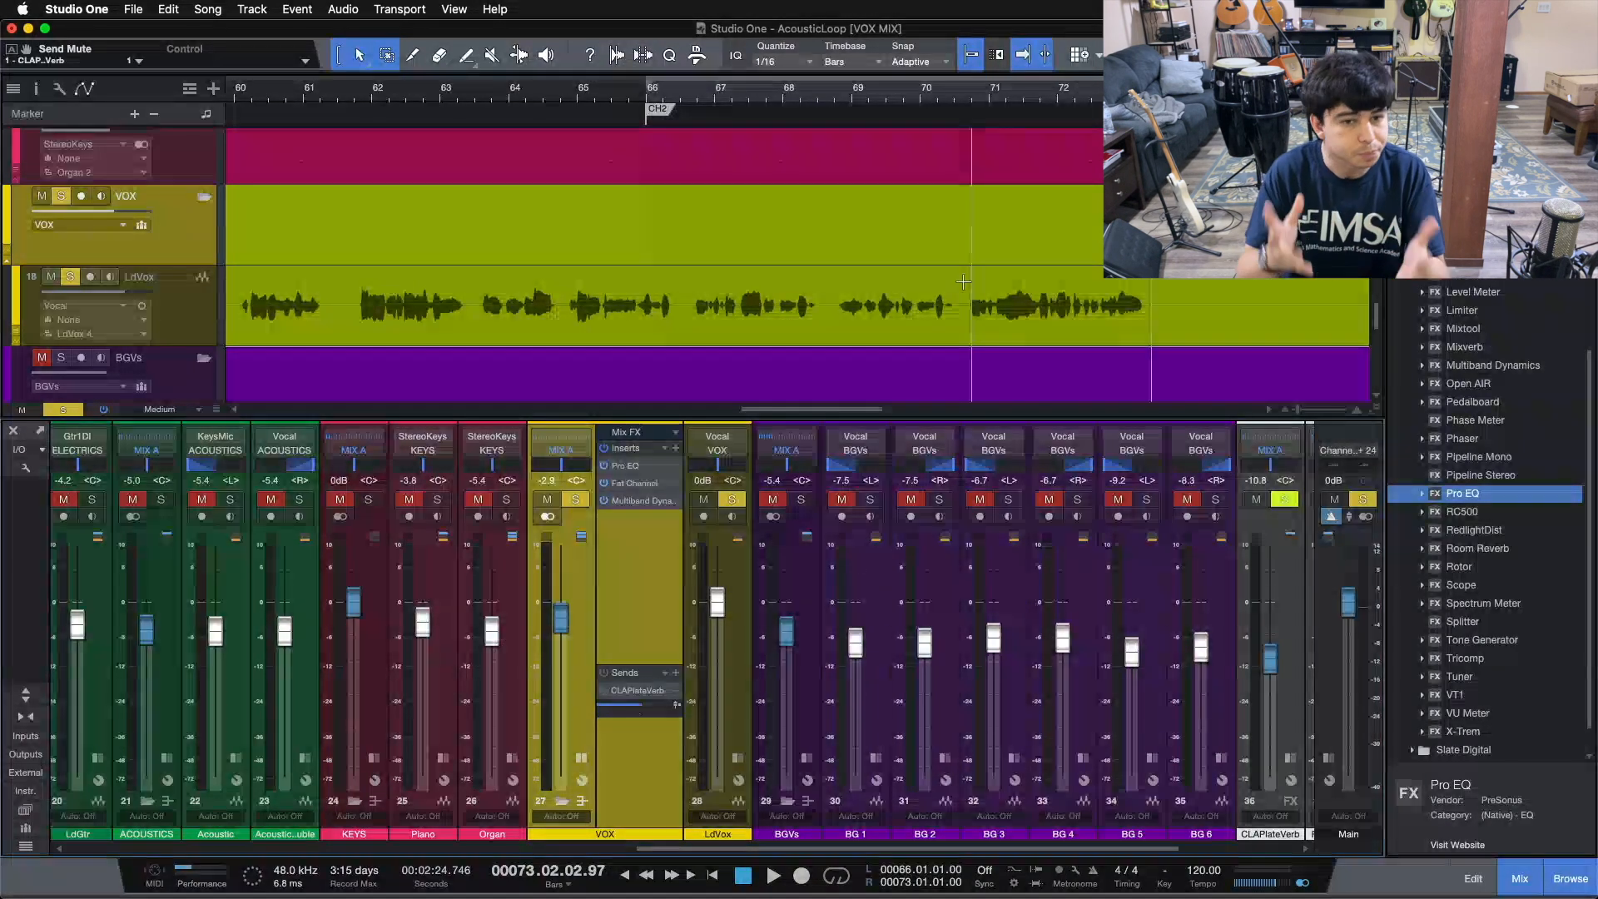
Step: Open the VOX bus's Fat Channel and examine the FET compressor's attack, release and 4:1 ratio
left_click(635, 483)
left_click_drag(795, 491, 952, 447)
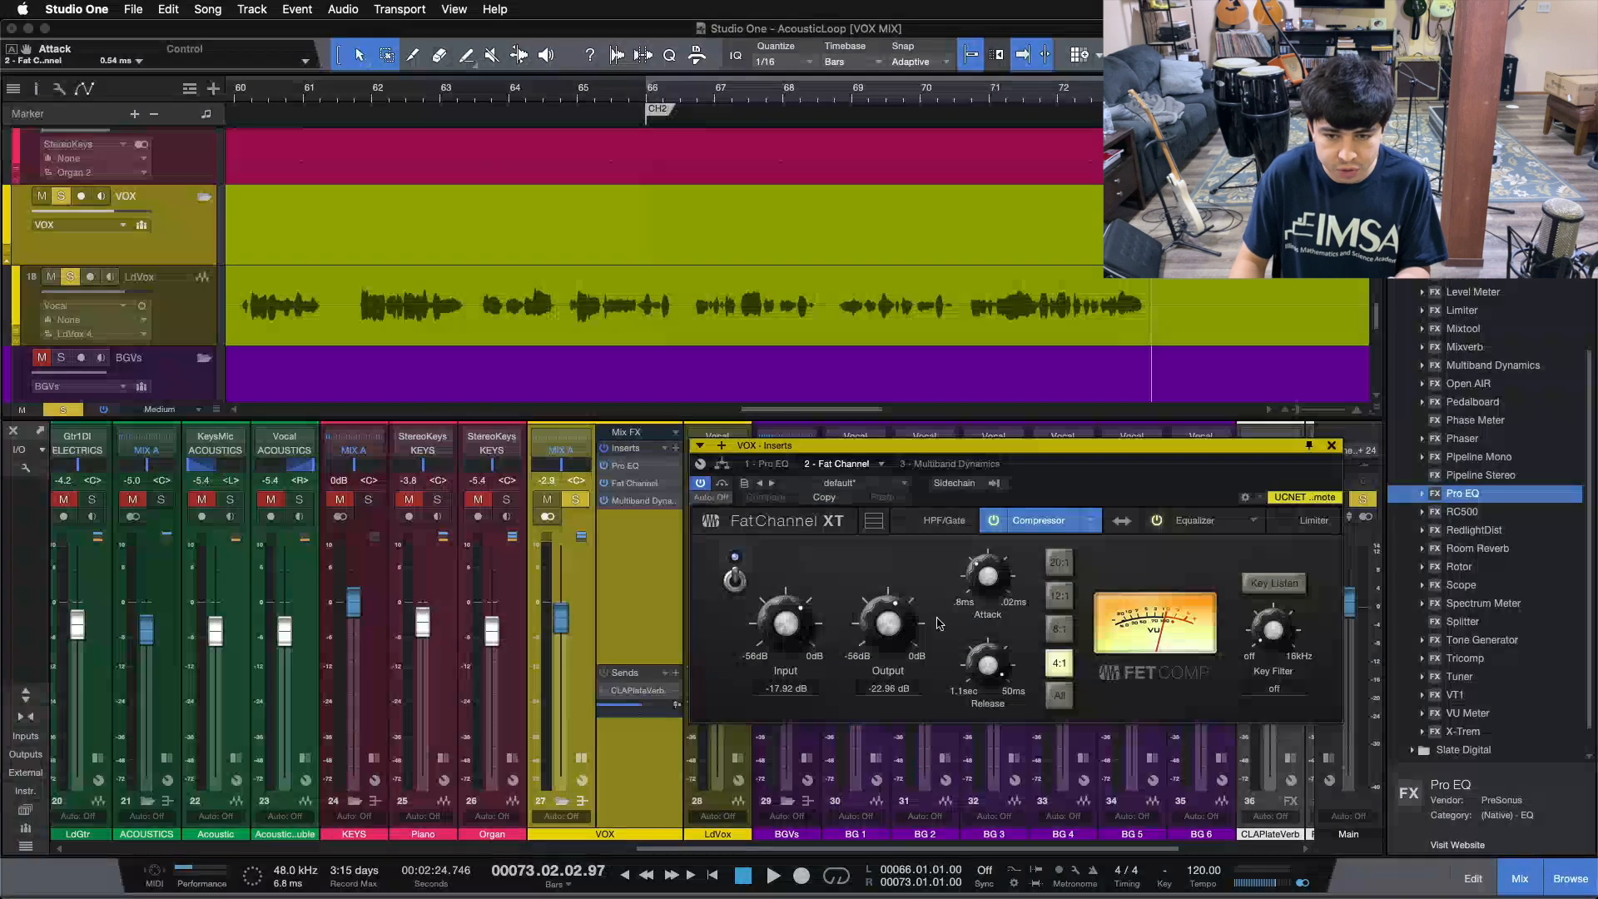
left_click_drag(975, 674, 976, 662)
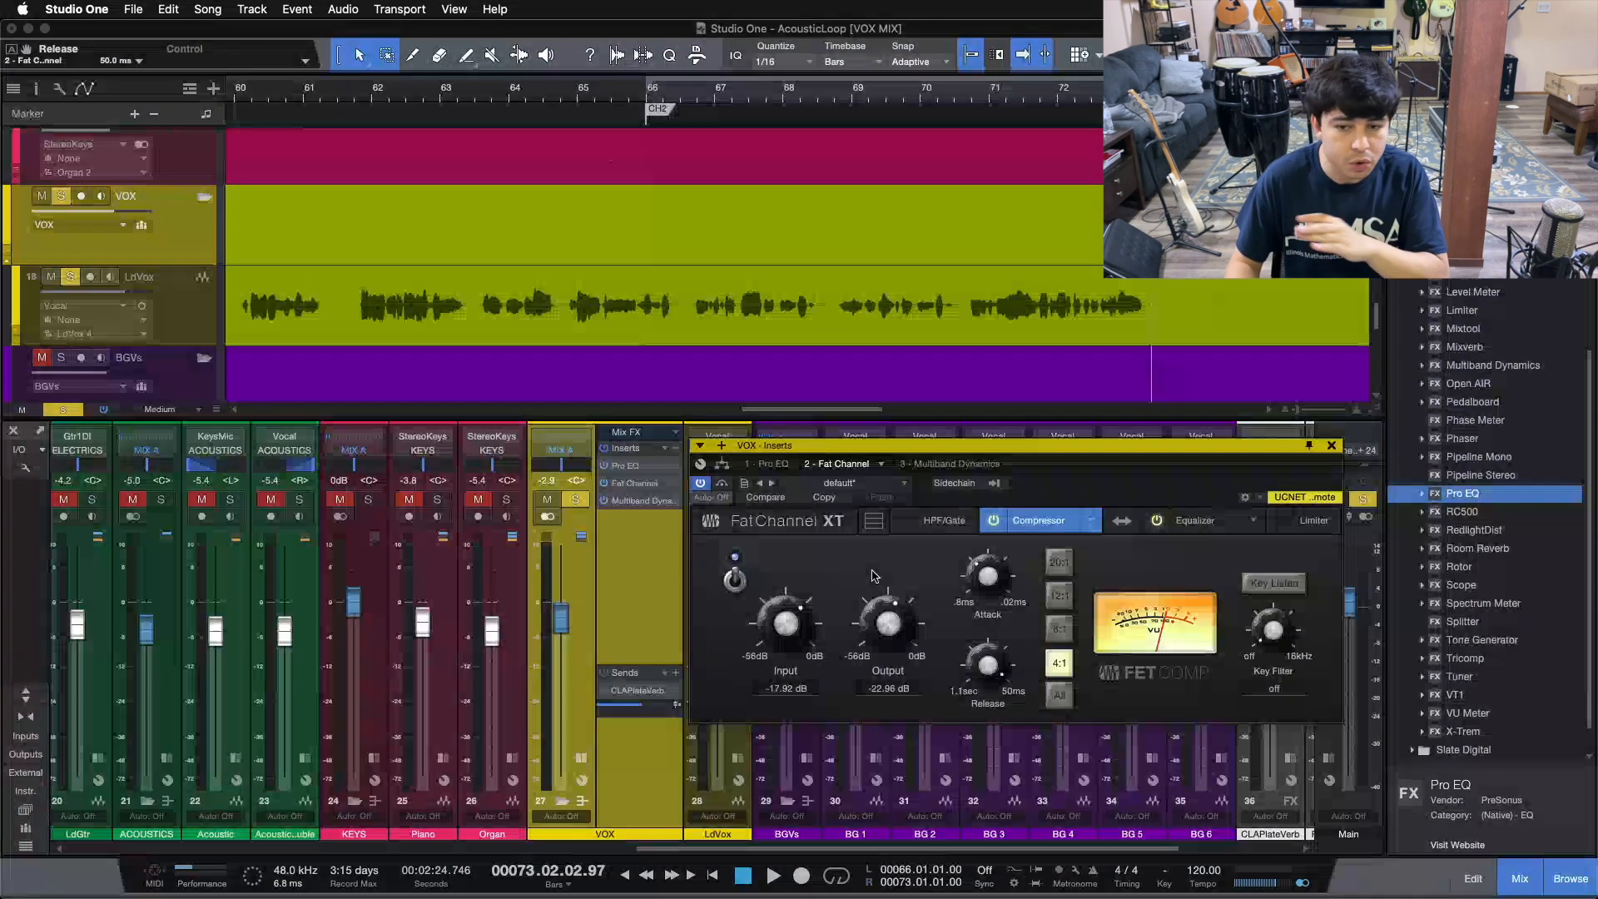
left_click(1058, 663)
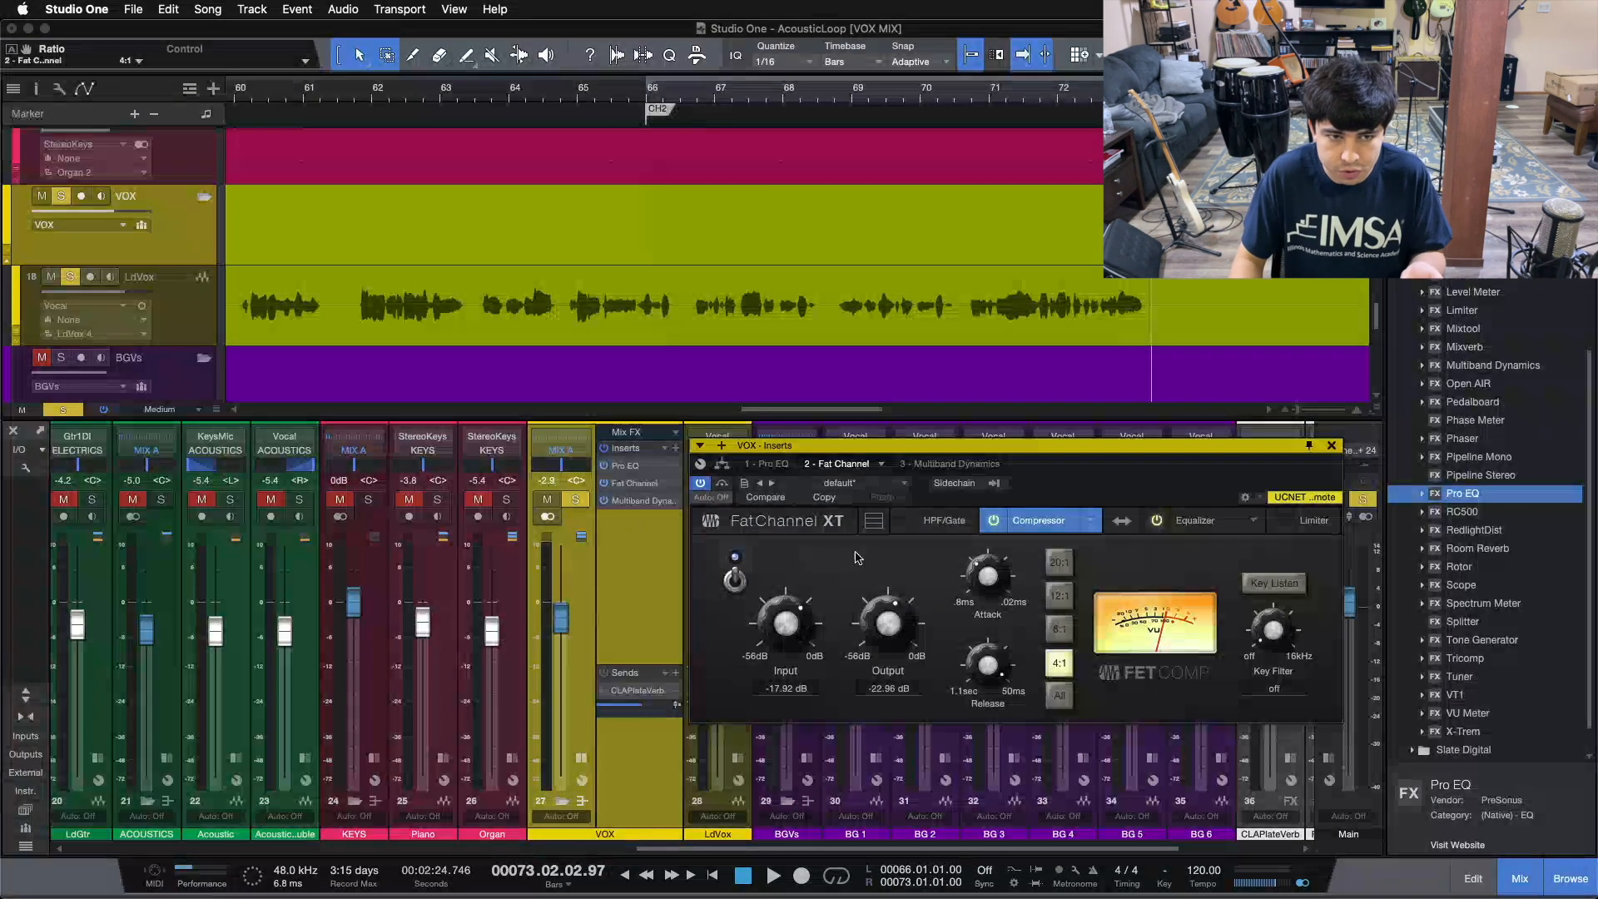
Step: Play the soloed vocal from bar 61 to hear the Fat Channel compressor working
left_click(333, 98)
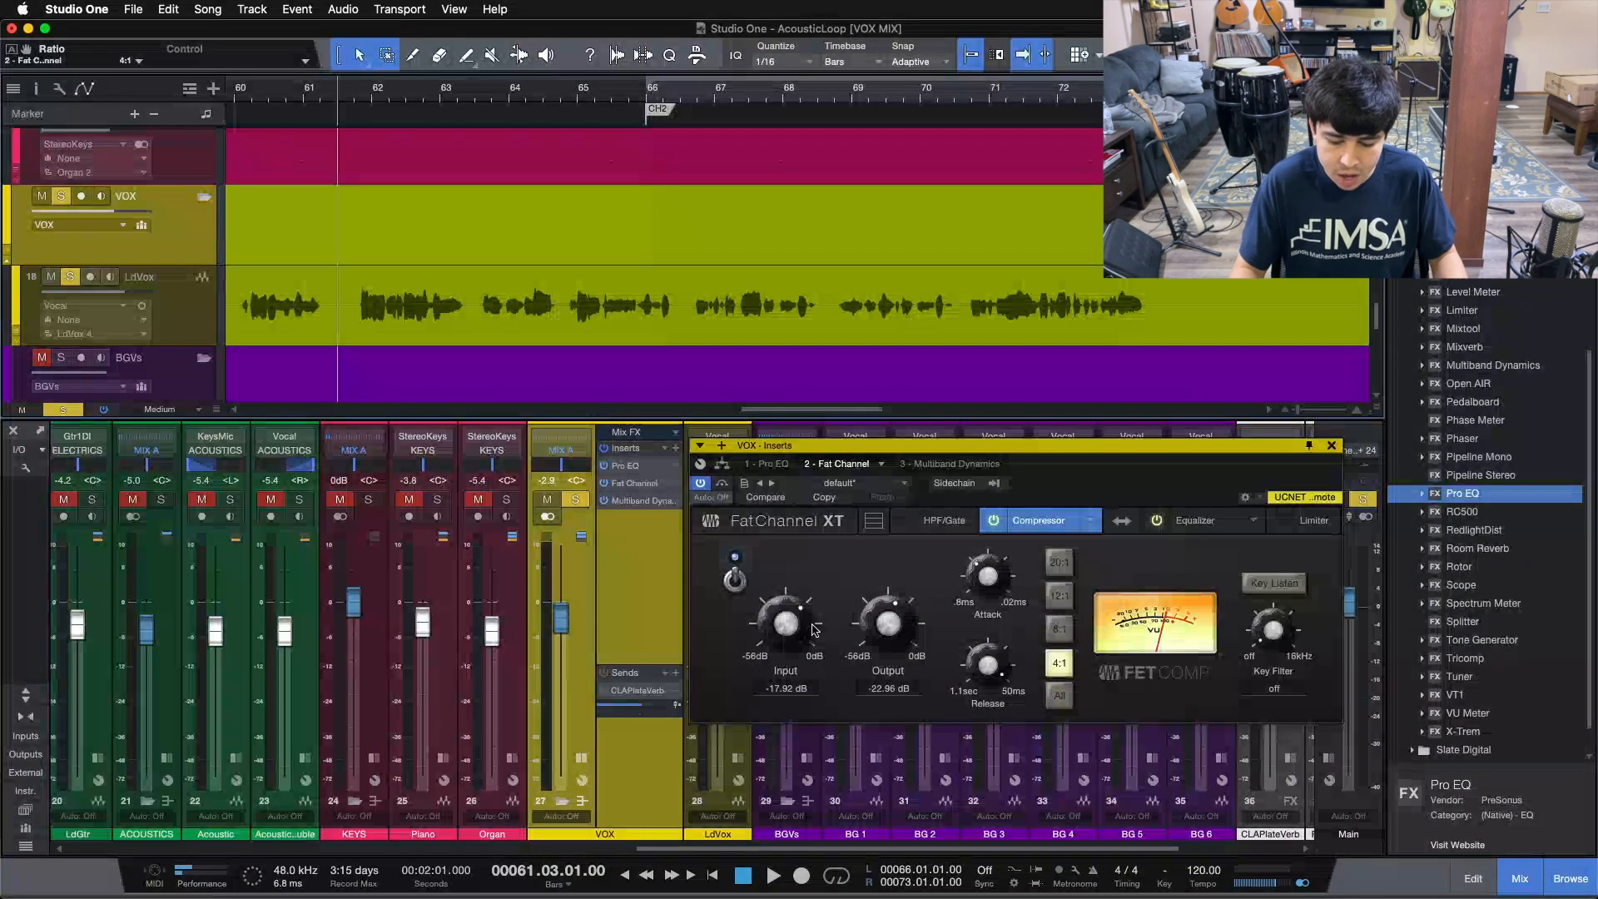
key("space")
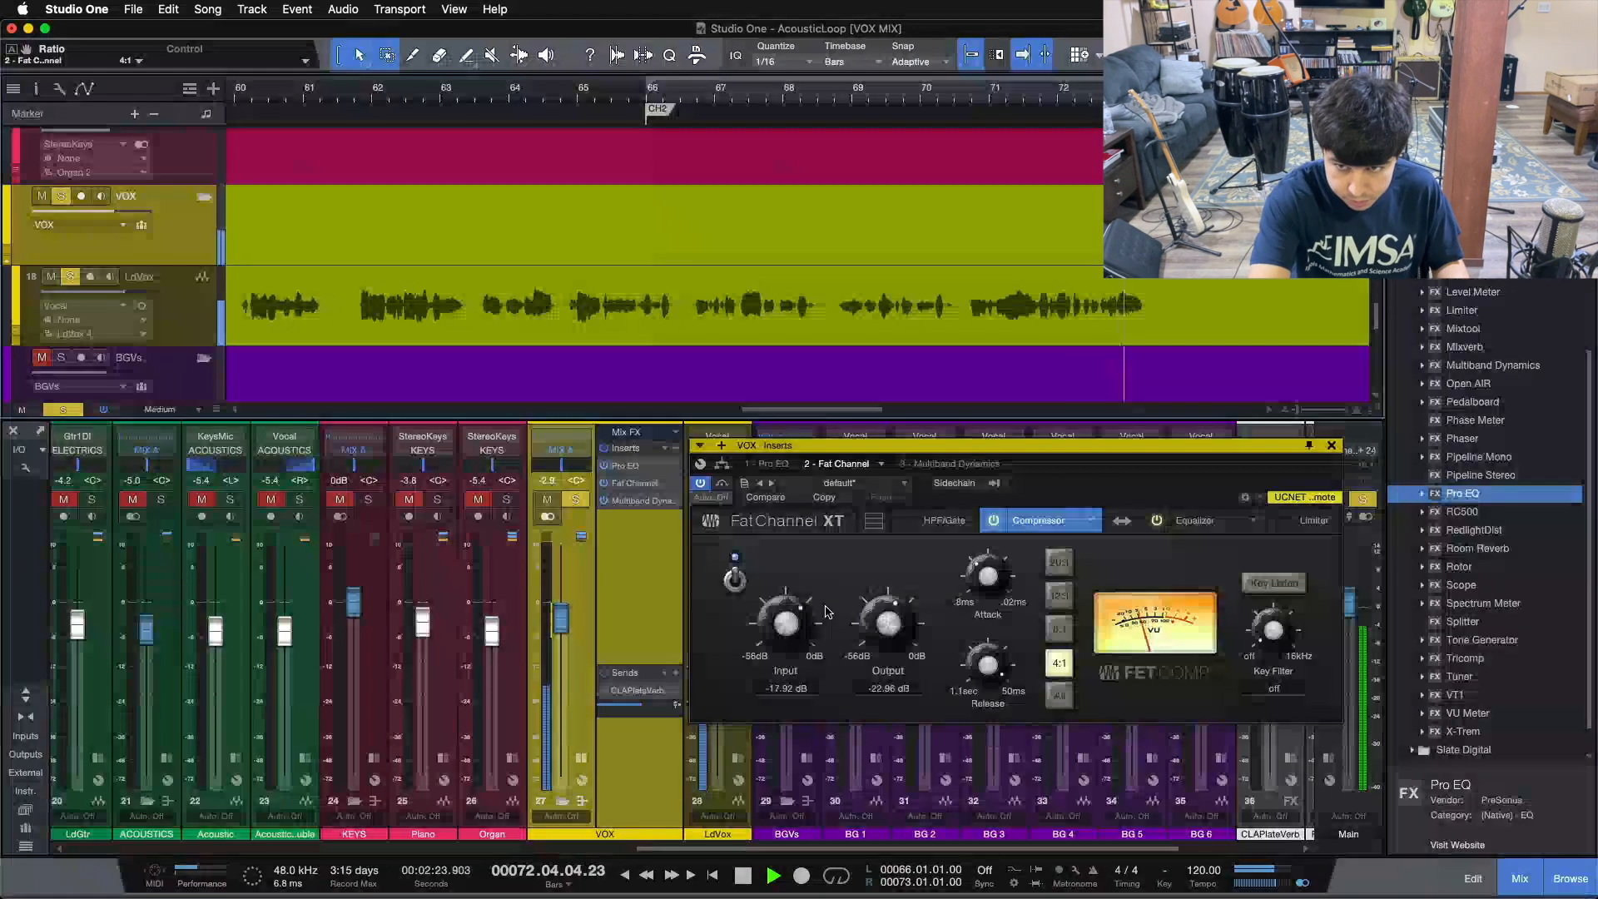
key("space")
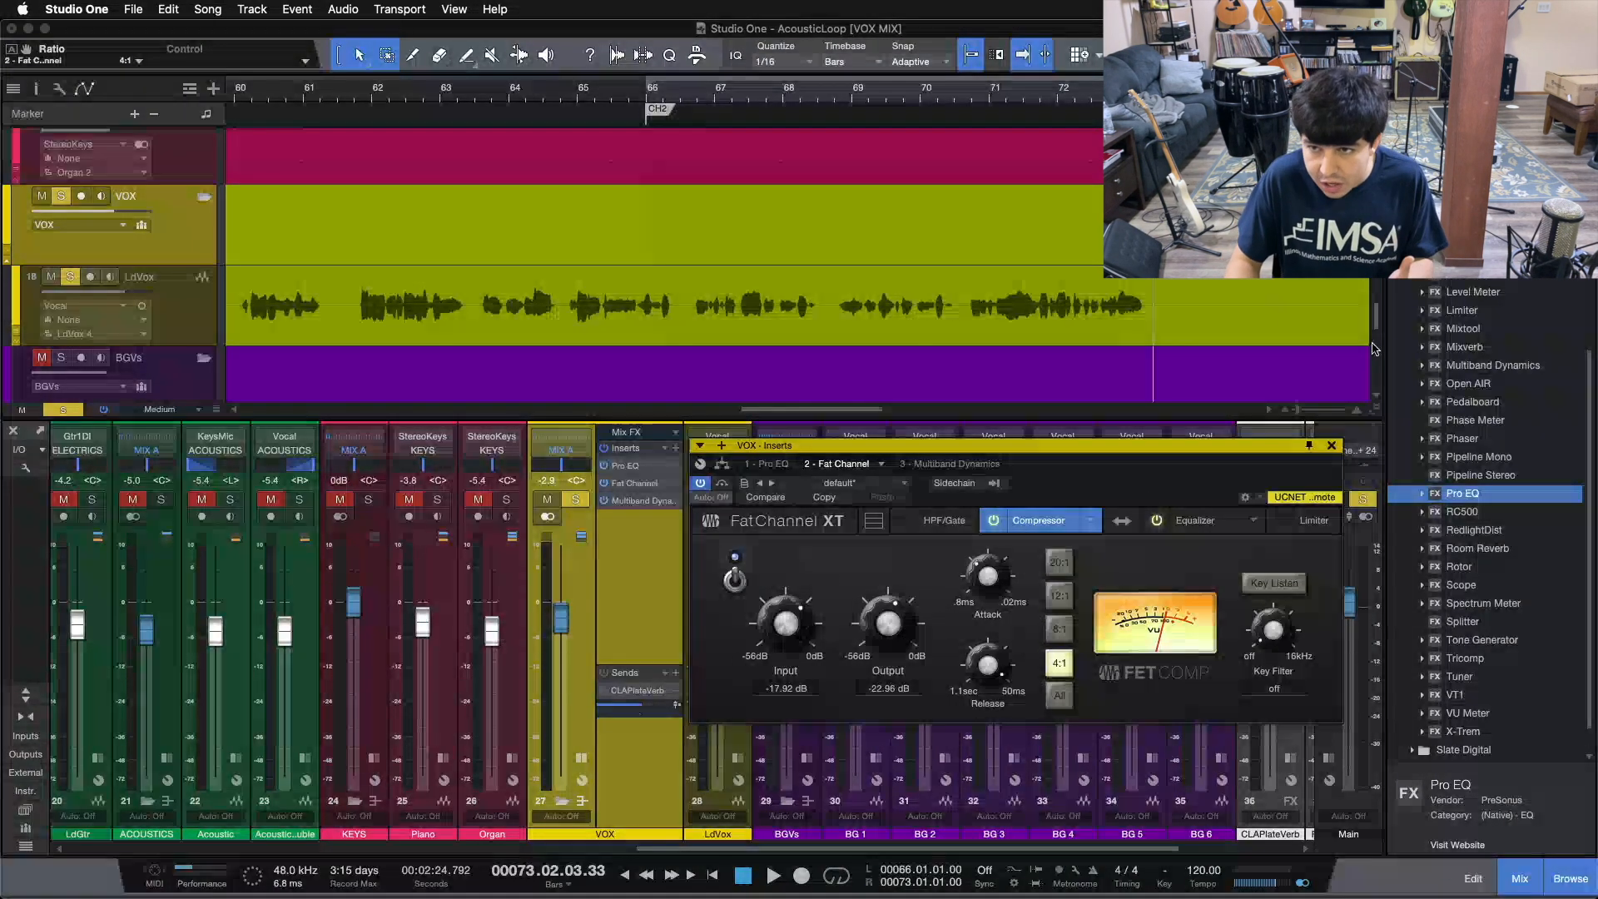
Step: Switch off the Fat Channel's compressor and insert the stock Compressor between Pro EQ and Fat Channel on the VOX bus
scroll(1476, 335, "up", 3)
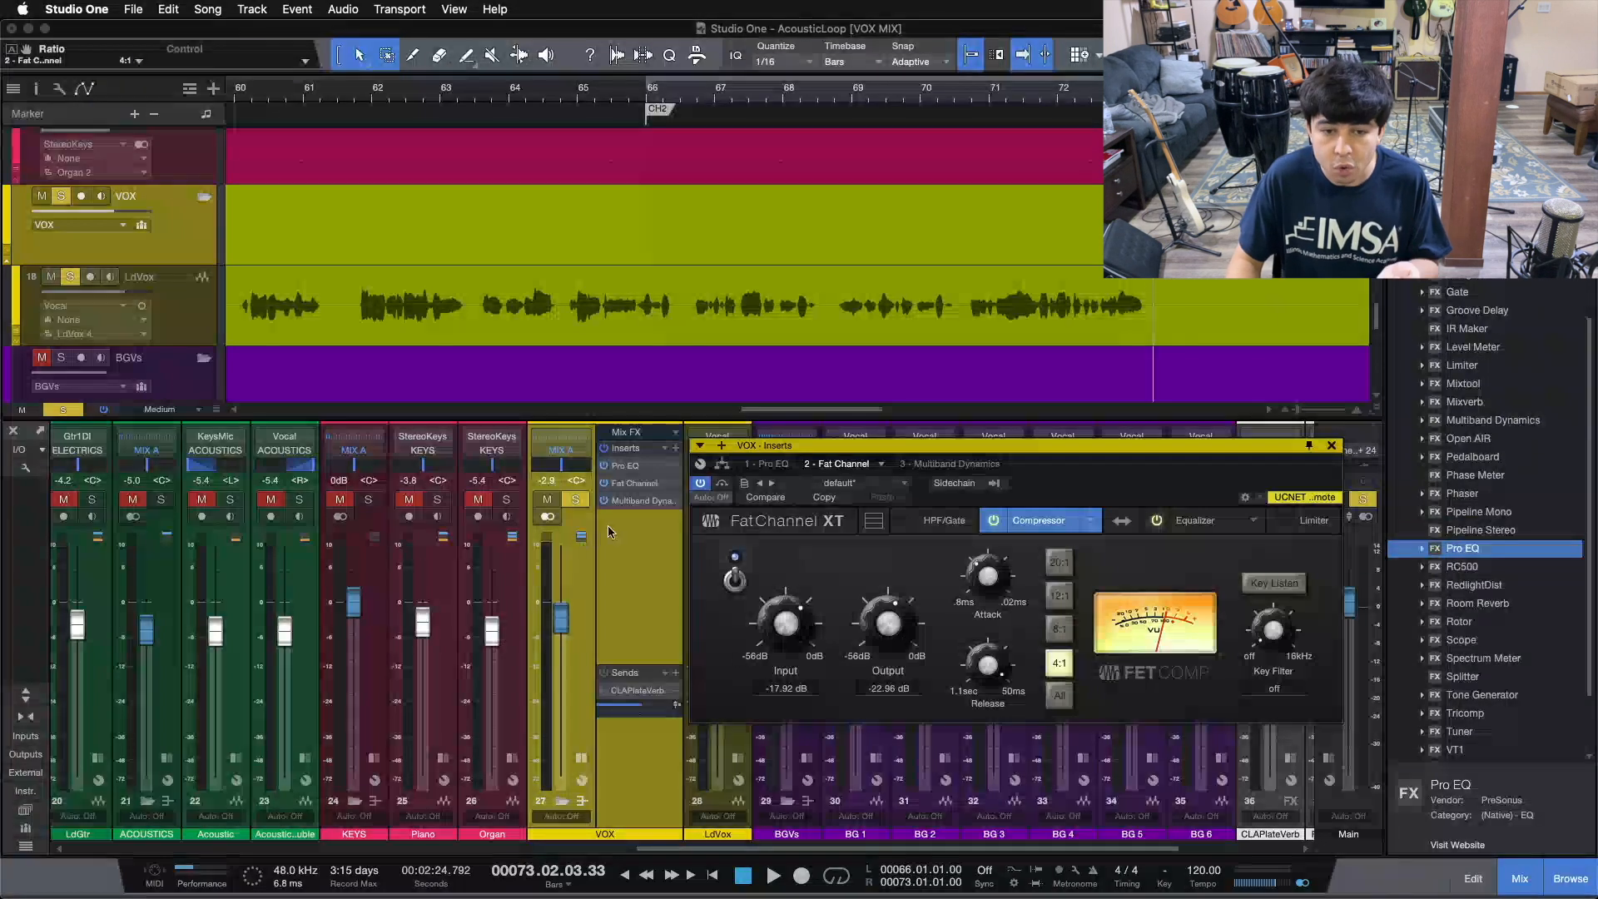
left_click(994, 522)
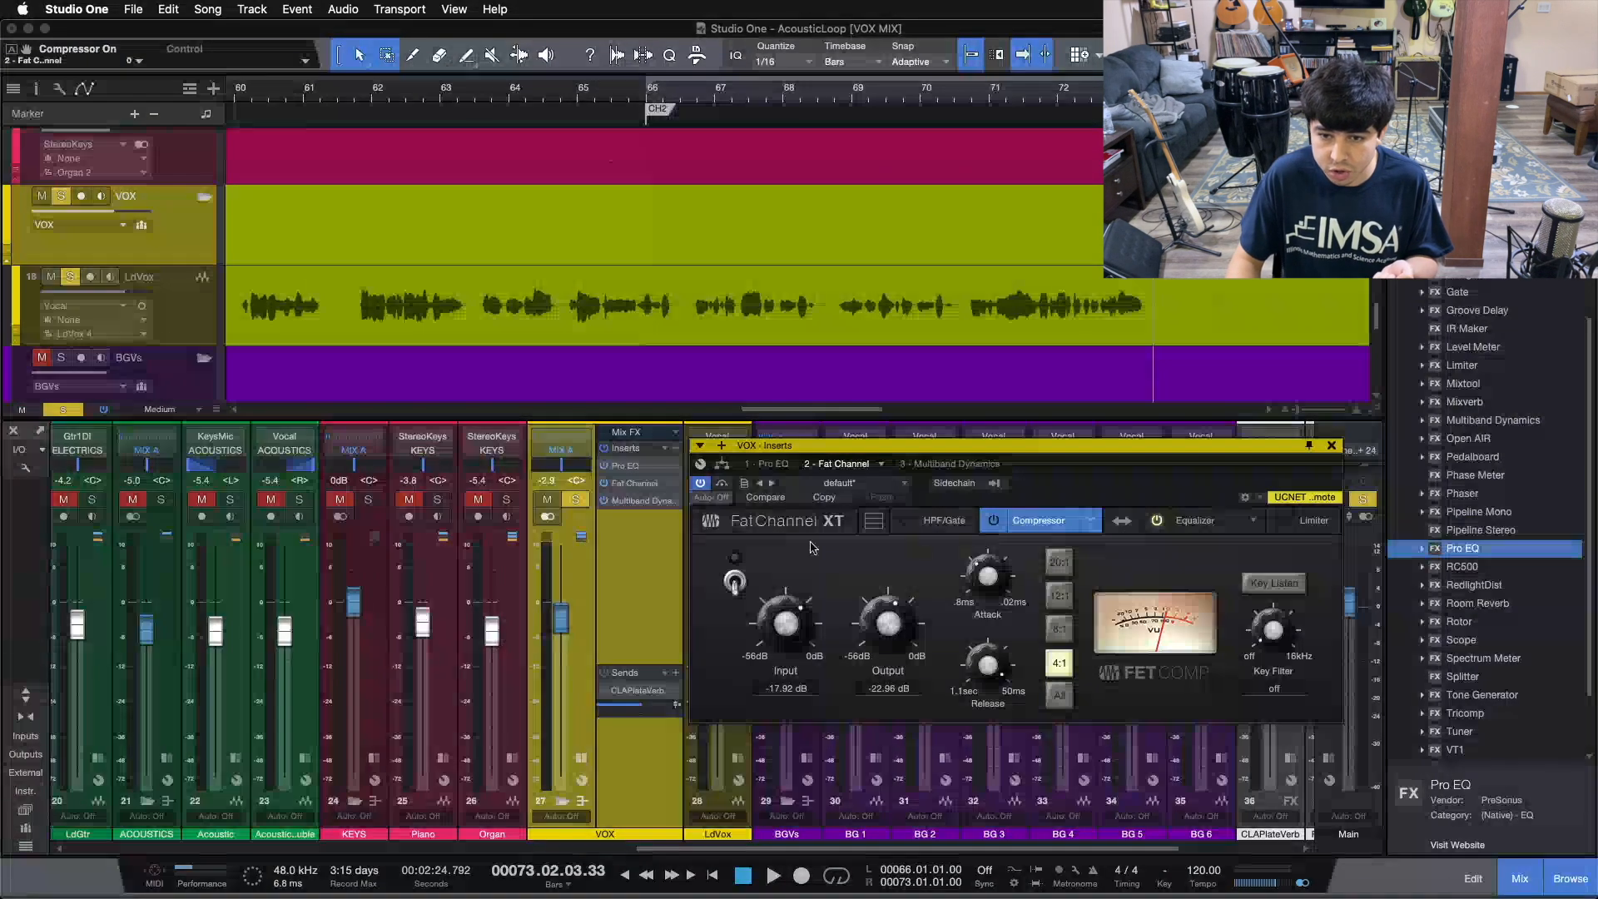
left_click(1331, 447)
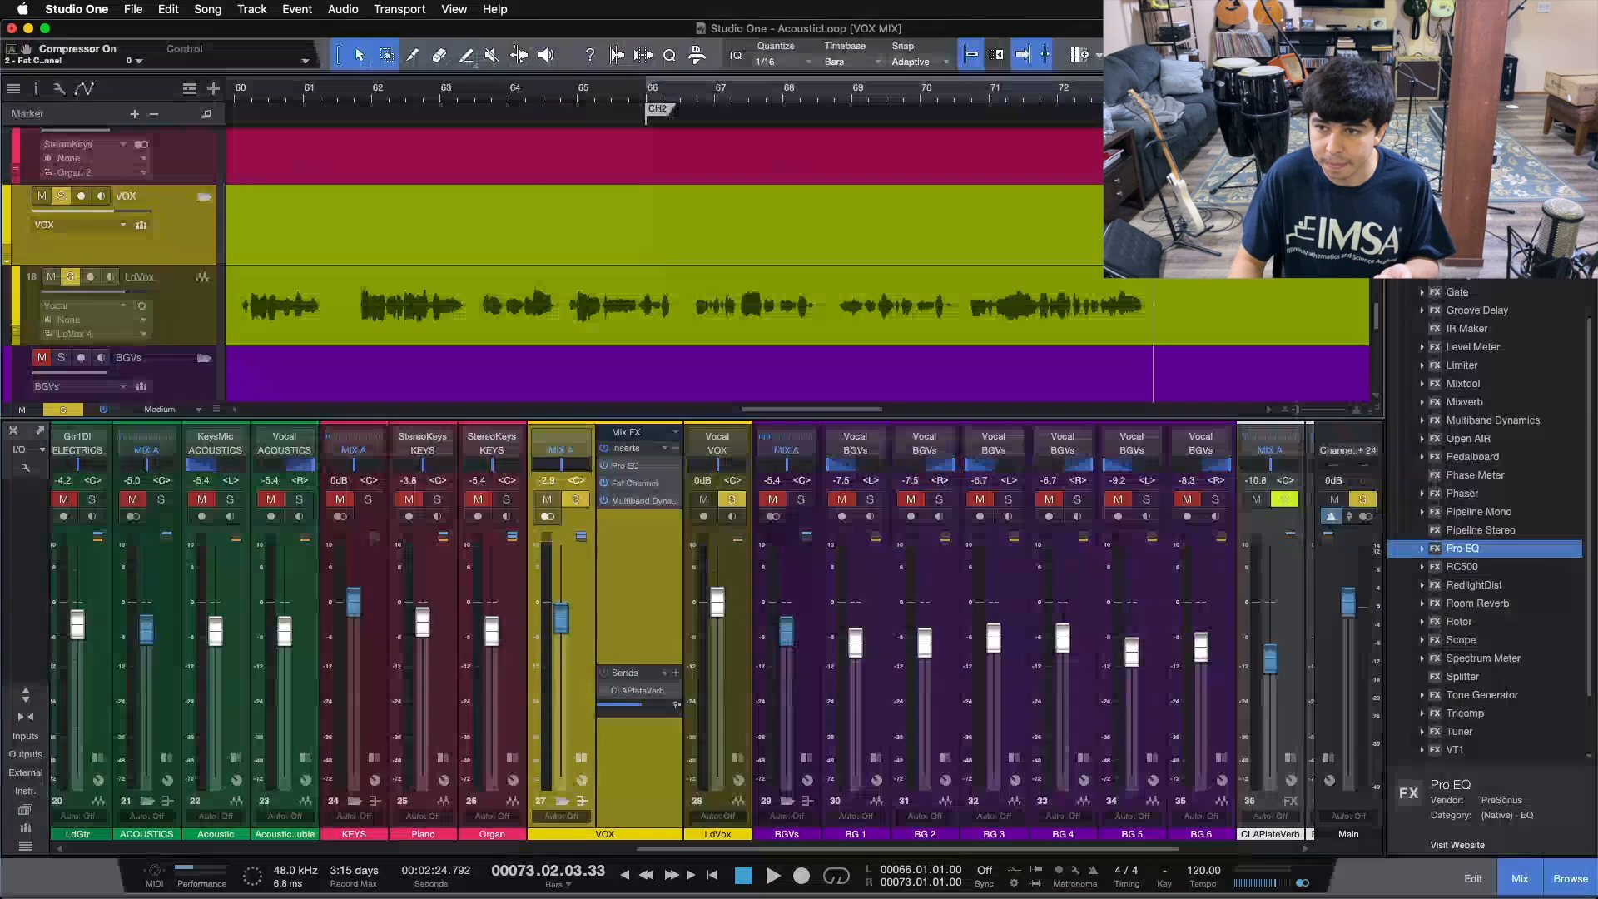
left_click_drag(1465, 548, 626, 466)
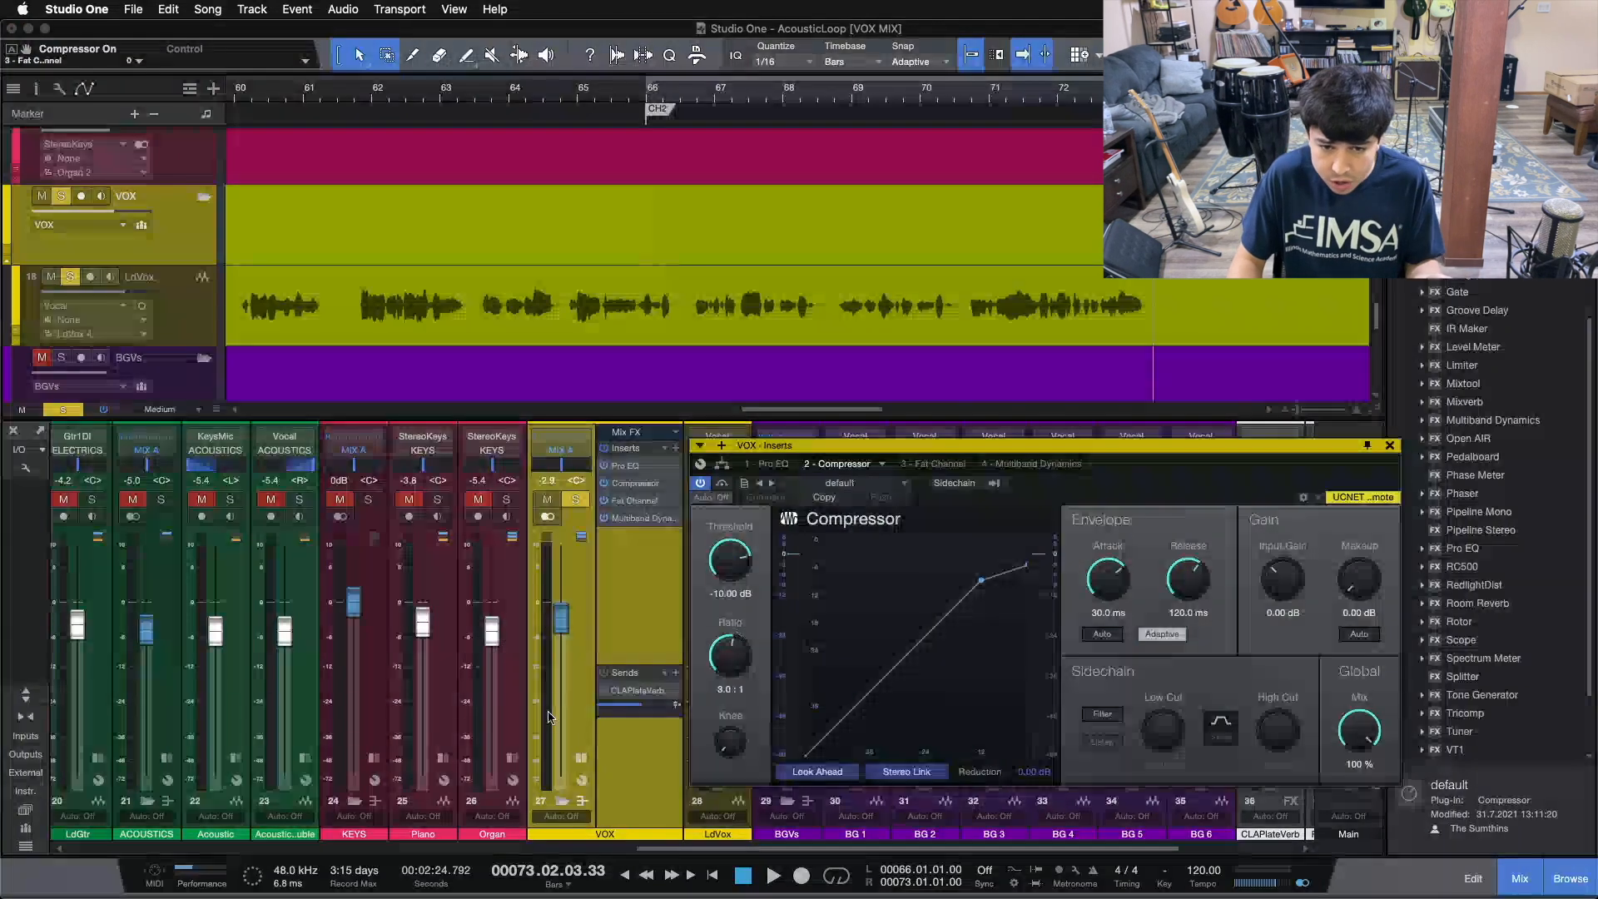
Step: Set the Compressor's ratio to 4.0:1 after trying the 20:1 maximum
left_click_drag(723, 692, 723, 670)
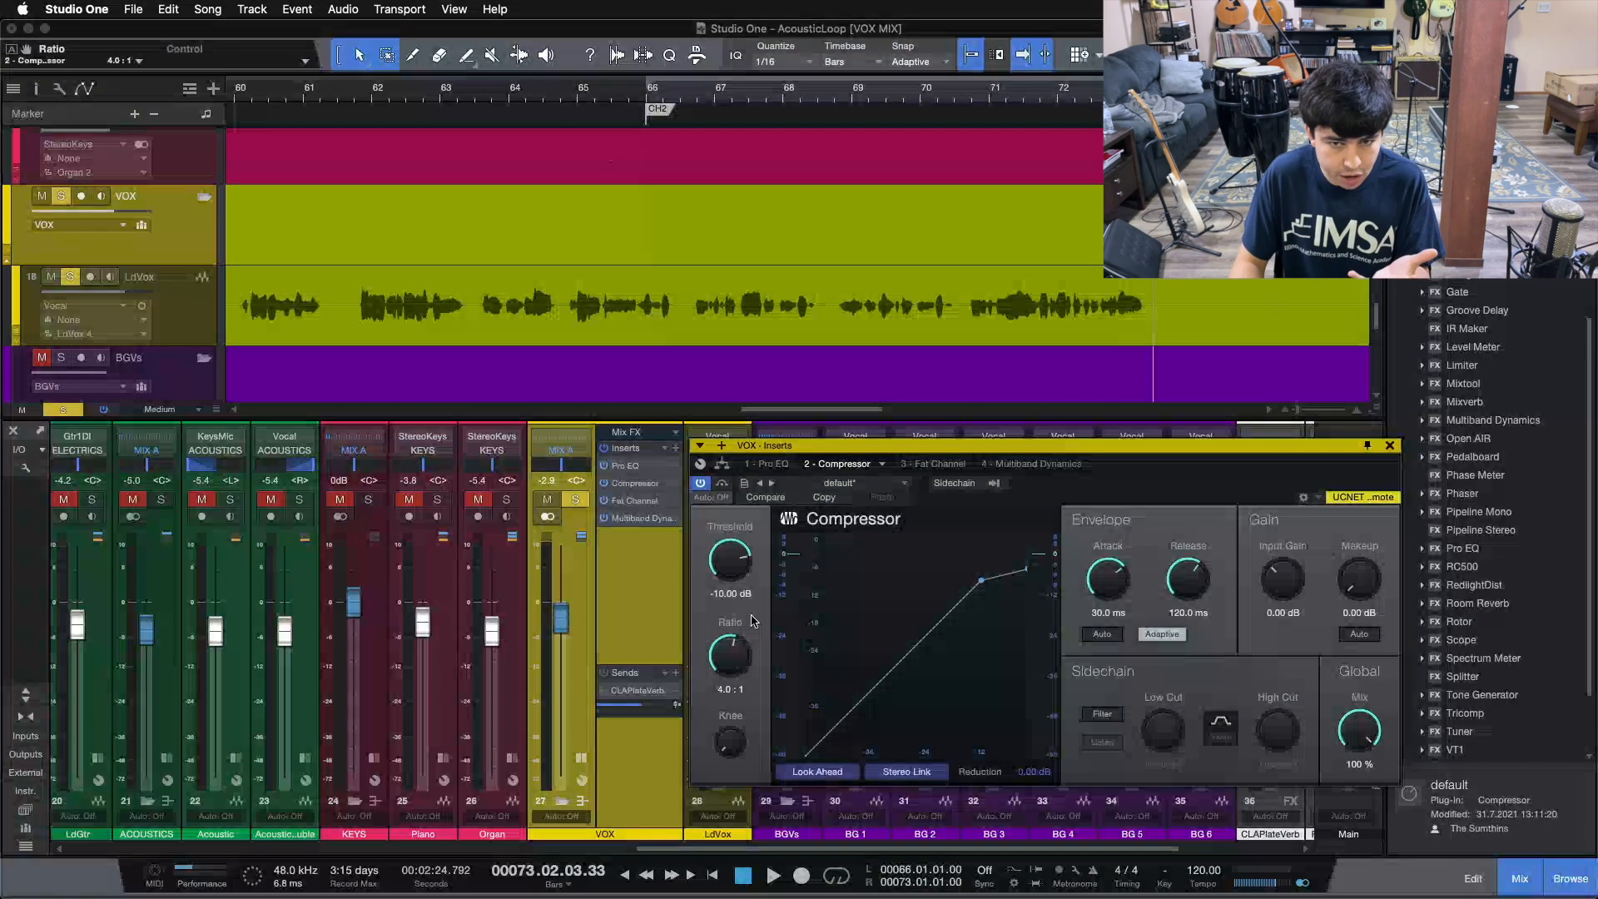
left_click_drag(721, 658, 723, 612)
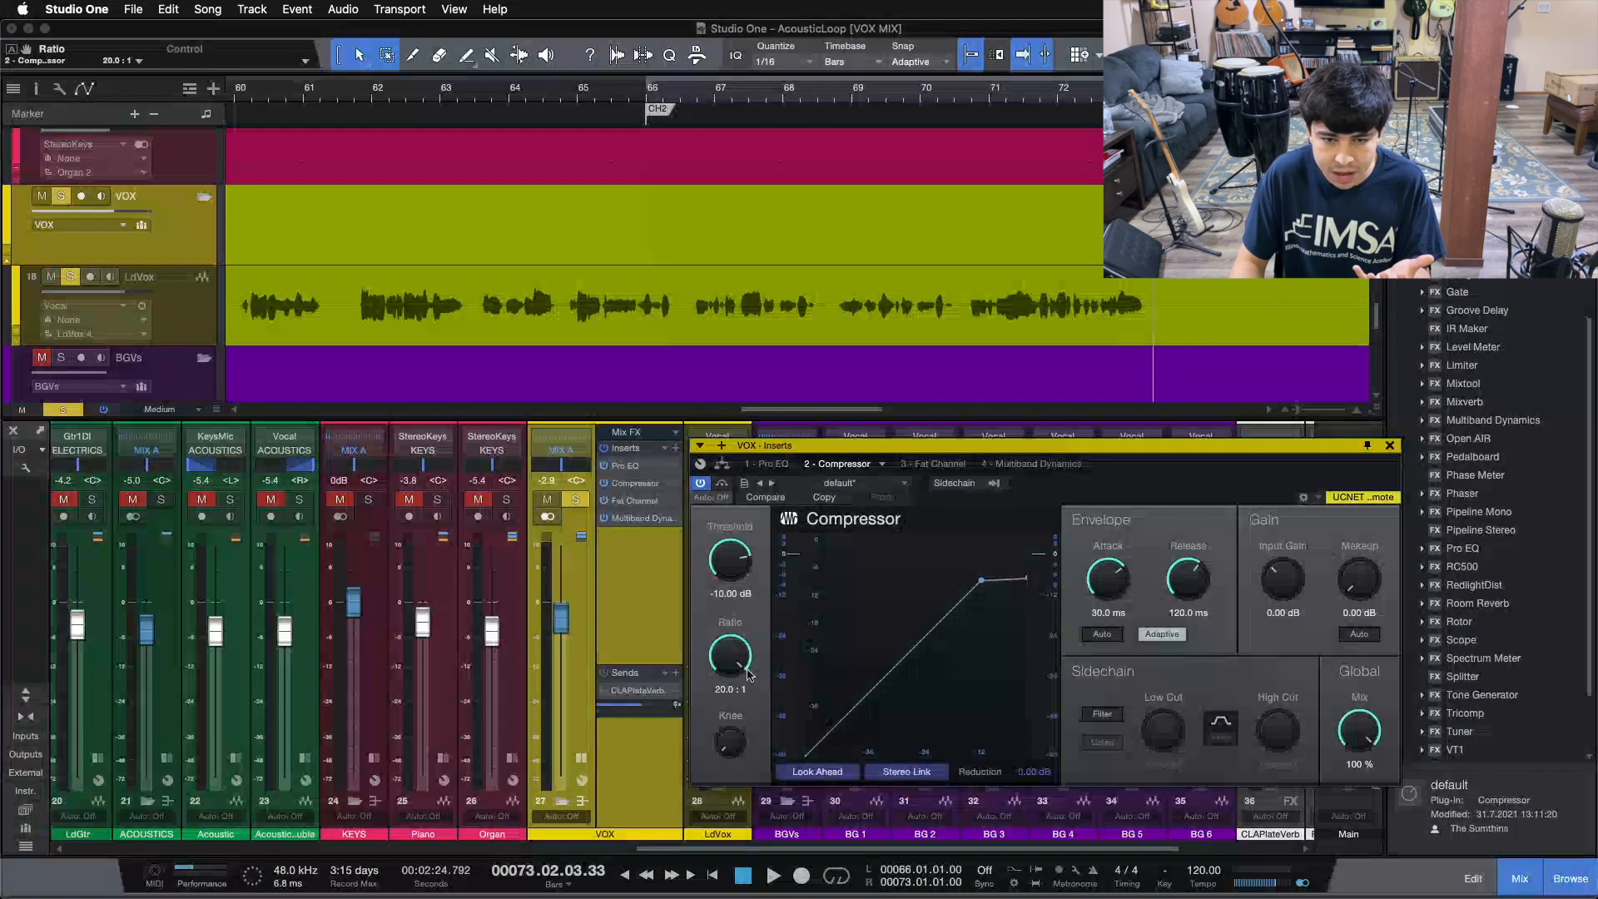
mouse_move(737, 643)
left_mouse_down()
mouse_move(737, 750)
mouse_move(740, 649)
left_mouse_up()
left_click(732, 692)
type("4")
key("Return")
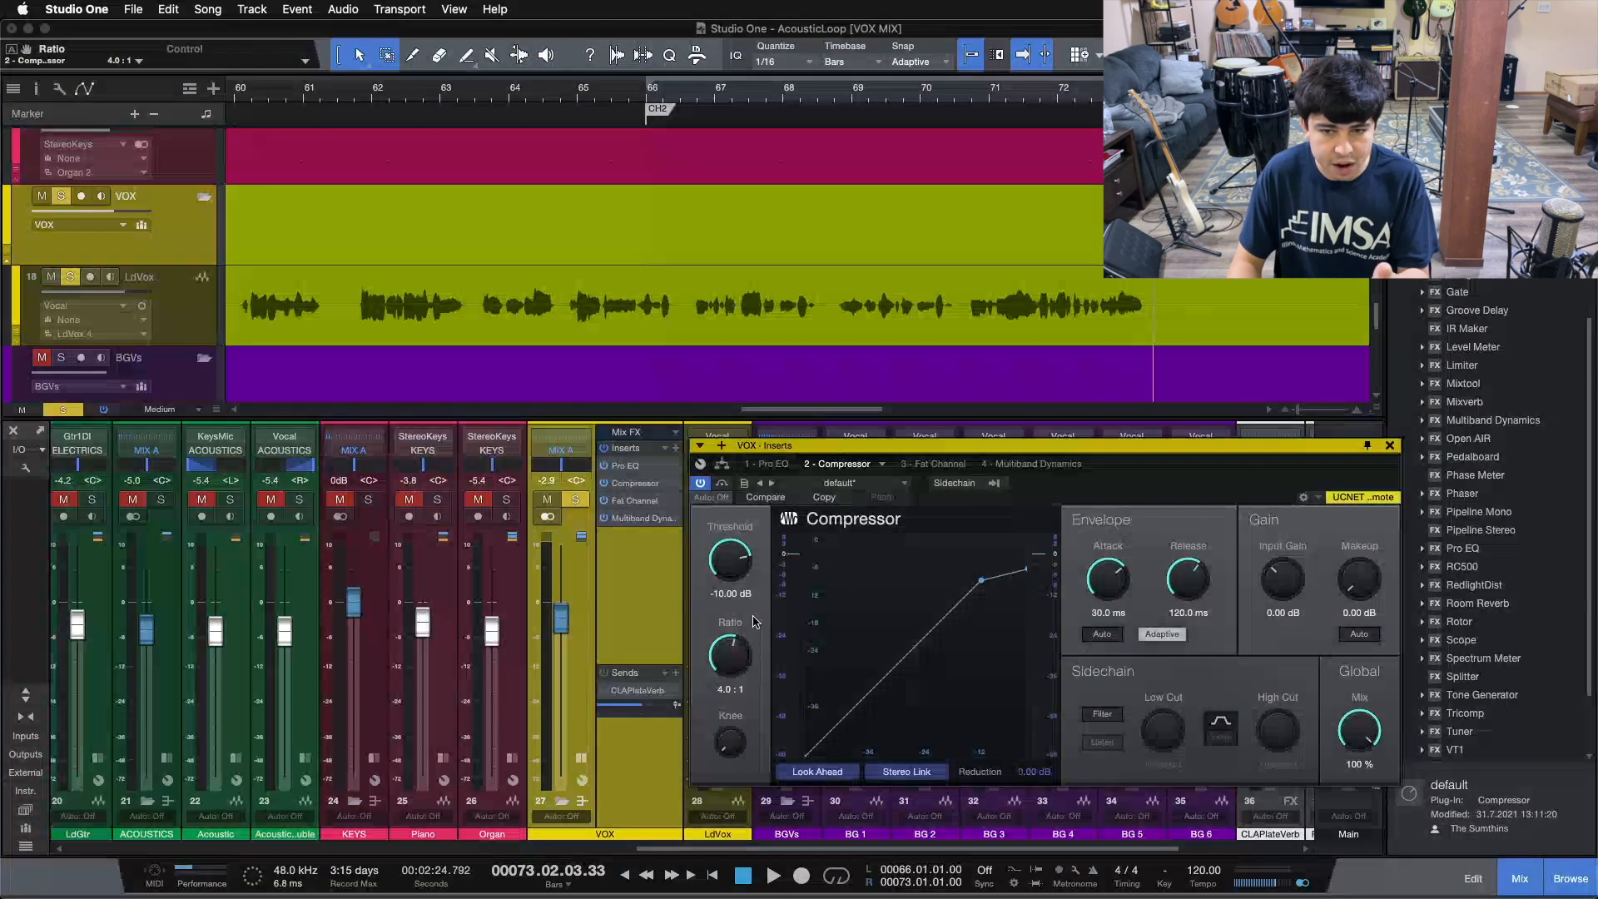
Step: Set the Compressor's attack to 7 ms and its release to 40 ms, saving the song in between
left_click(1112, 614)
key("Return")
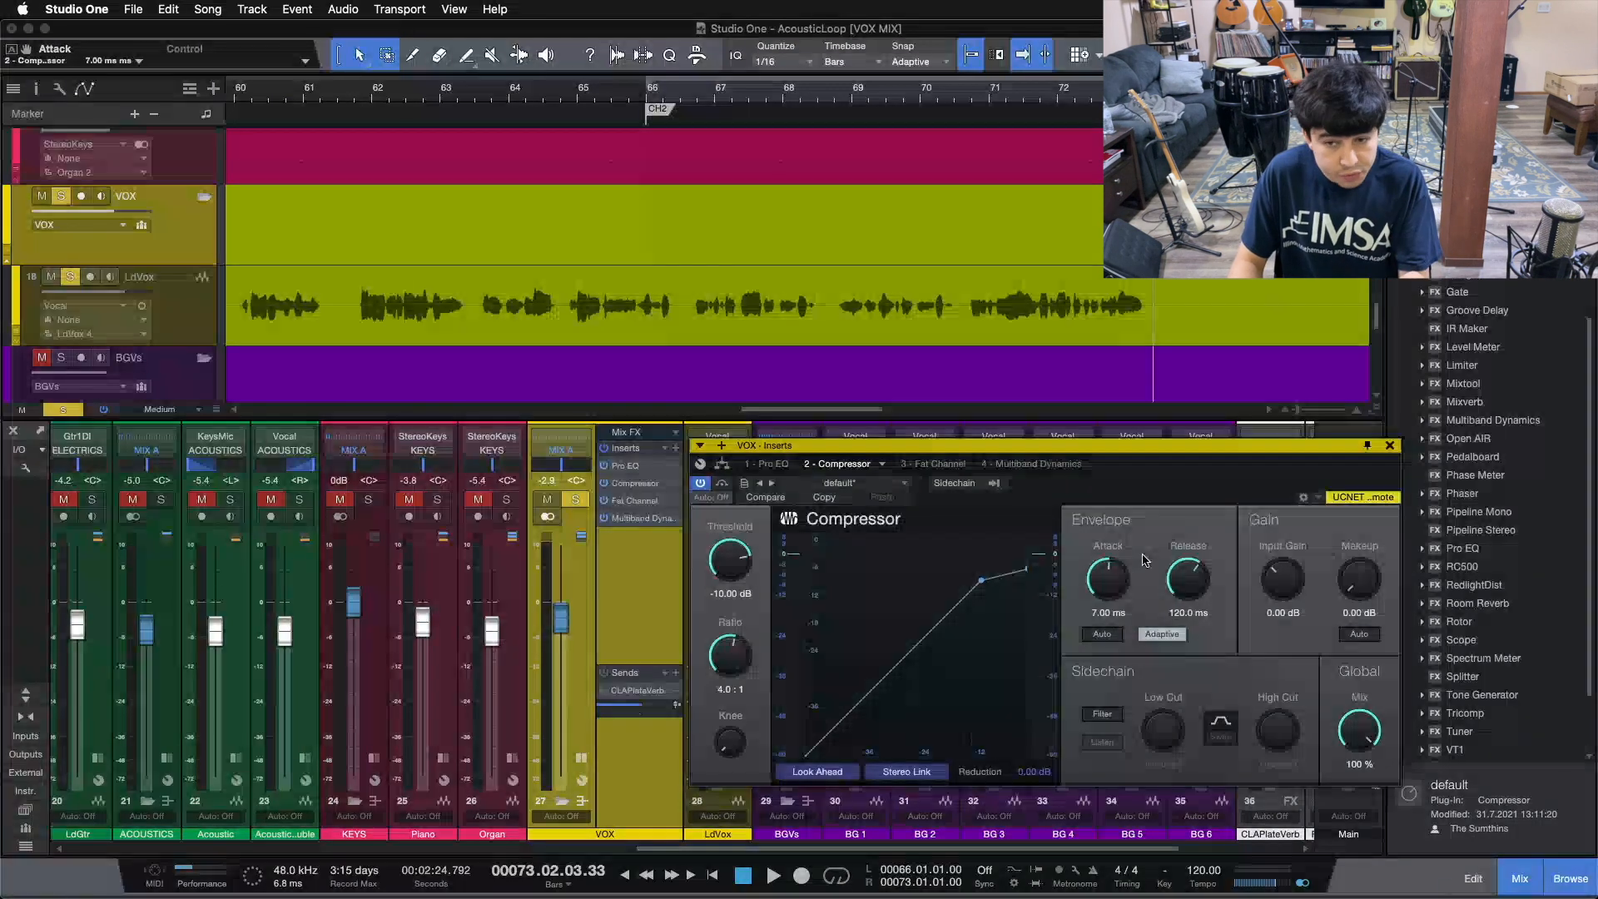
key("super+s")
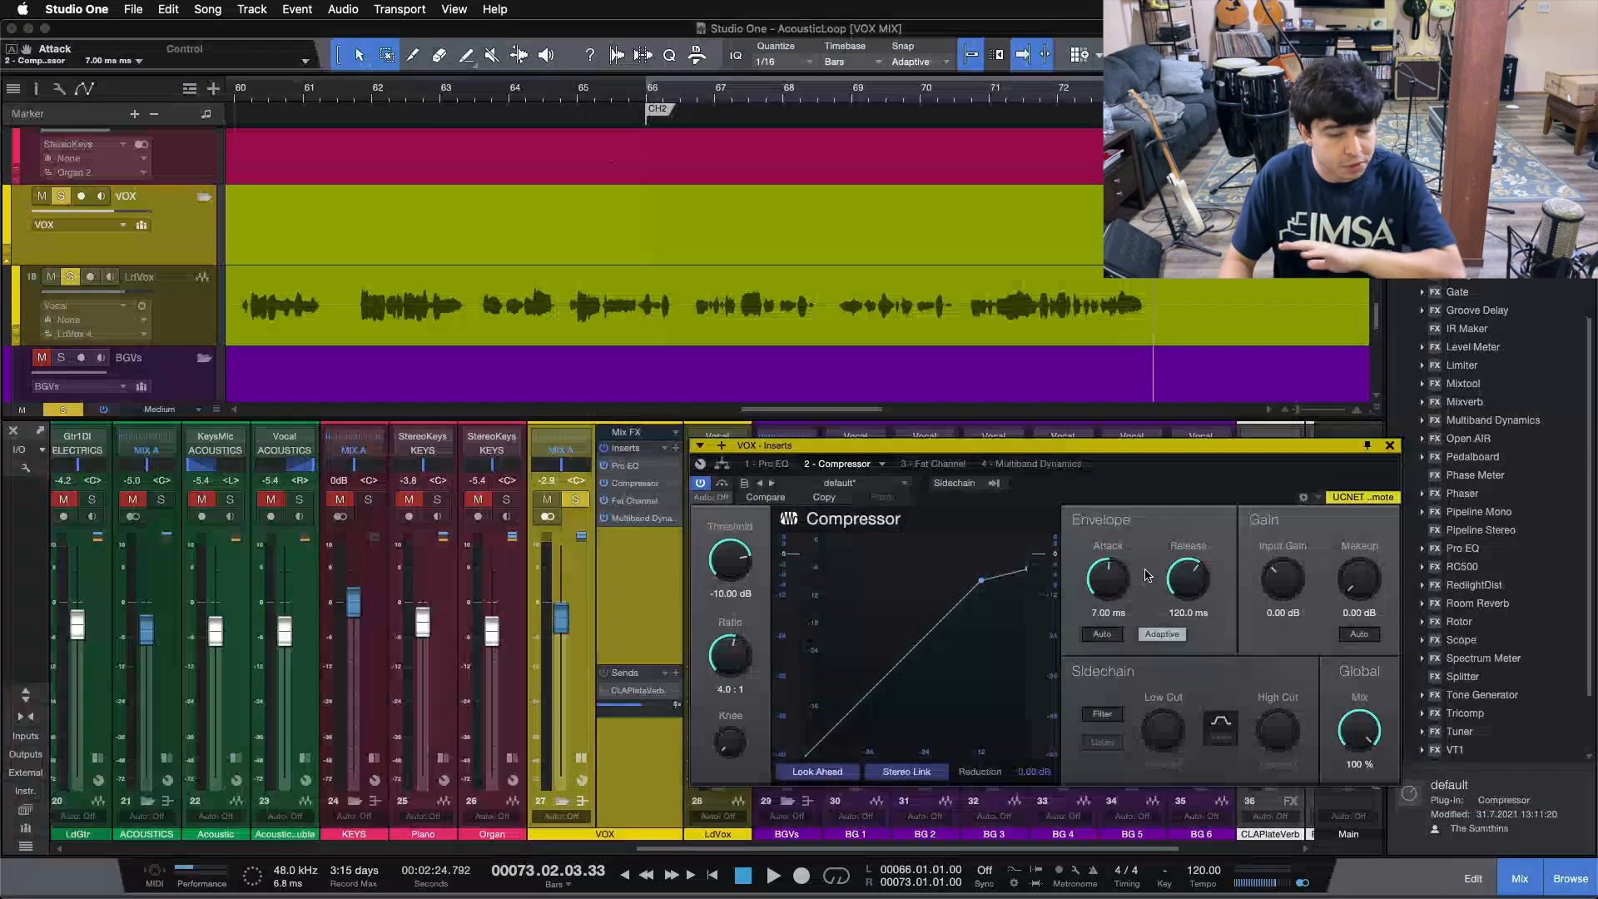
double_click(1180, 613)
key("Return")
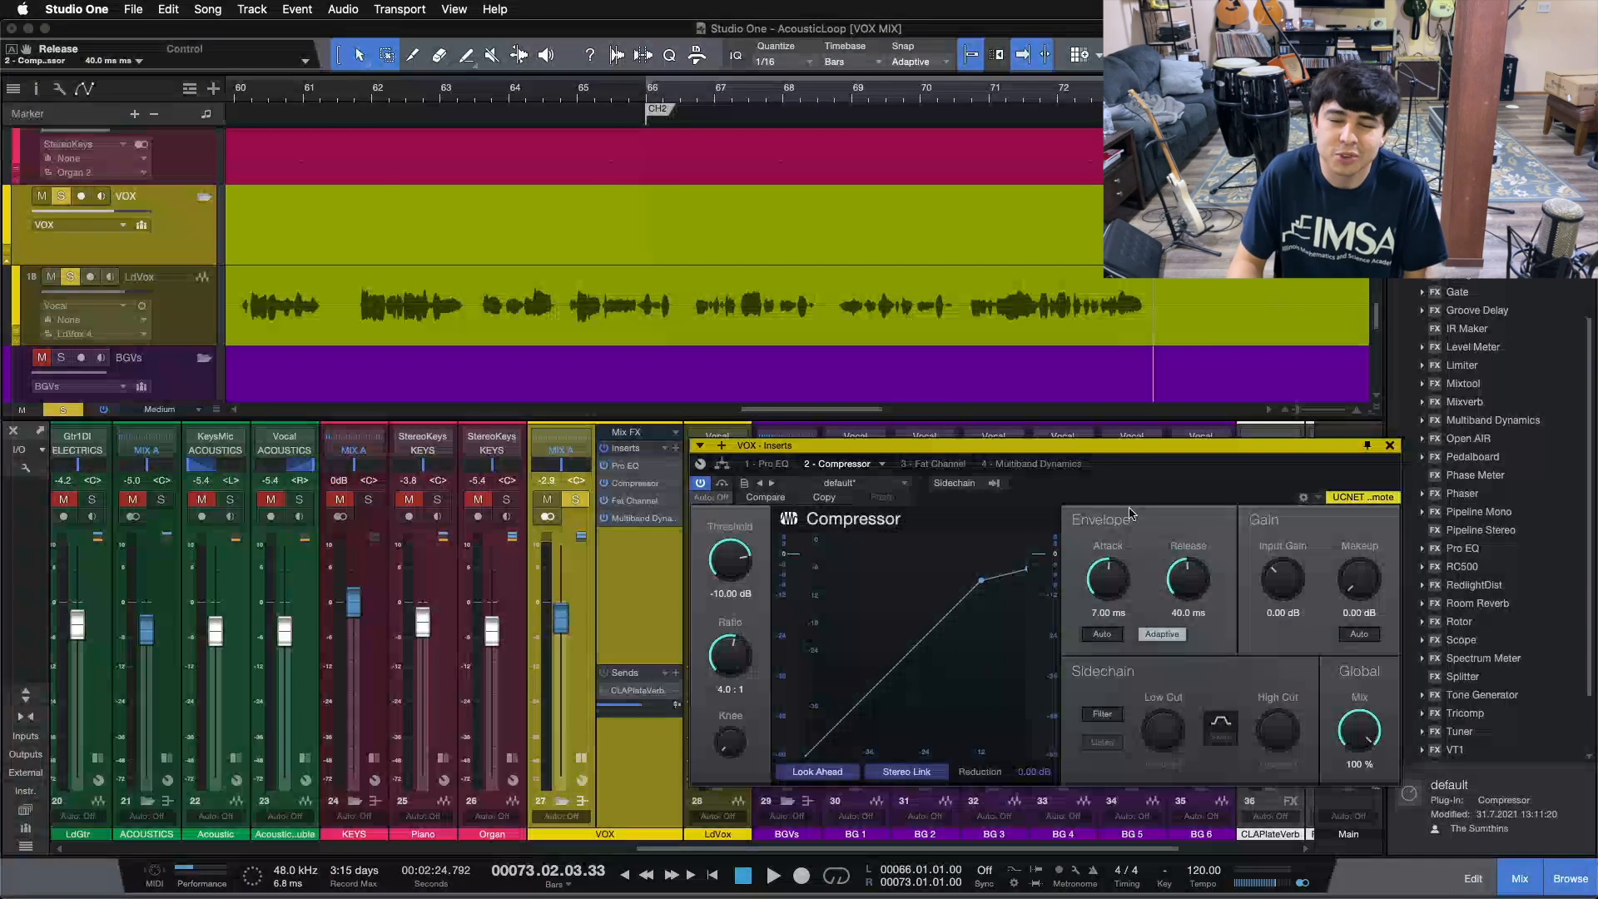
Step: Try Compressor thresholds of -18.88, -29.44 and -13.84 dB with the playback position moved back to bar 61
mouse_move(1135, 485)
left_mouse_down()
mouse_move(1142, 510)
mouse_move(1137, 486)
left_mouse_up()
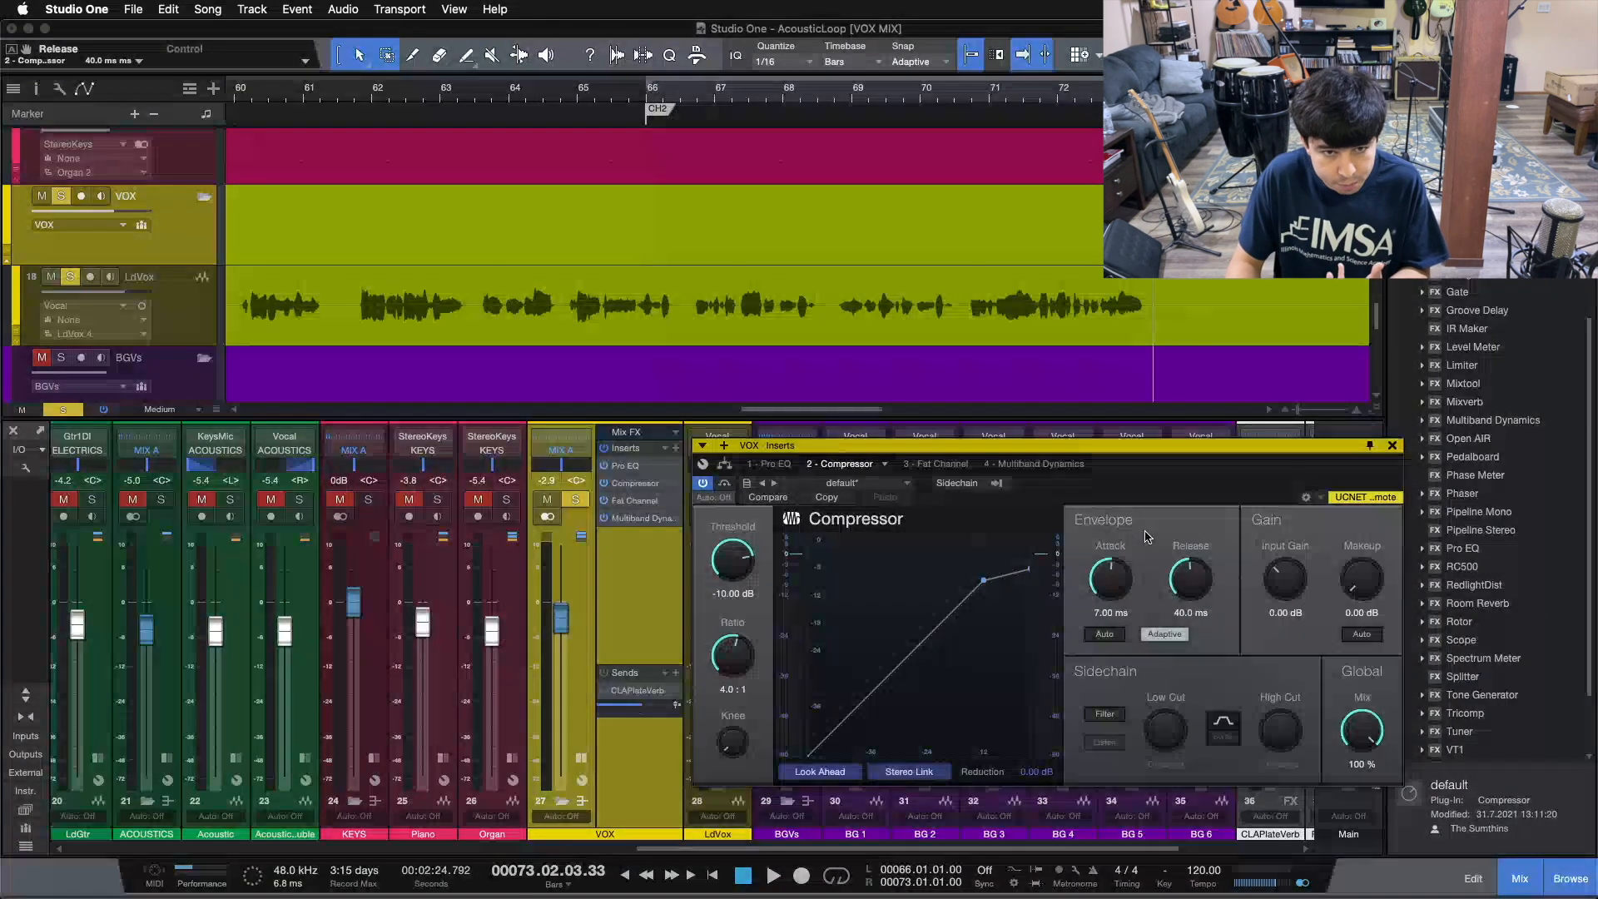
mouse_move(721, 610)
left_mouse_down()
mouse_move(722, 536)
mouse_move(718, 580)
left_mouse_up()
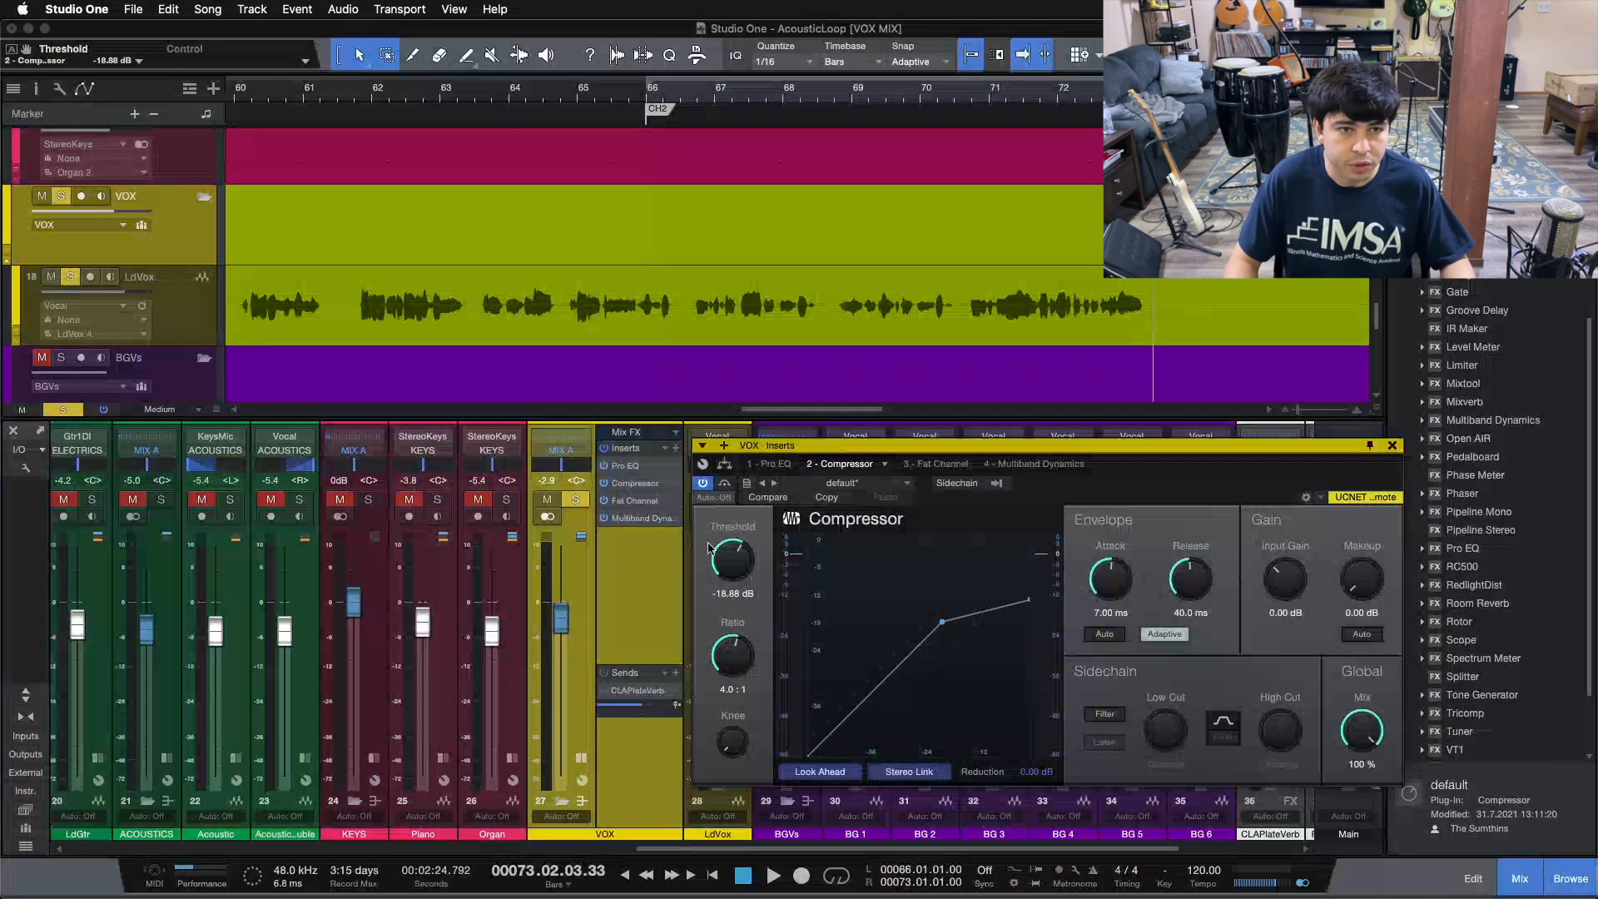
left_click(341, 99)
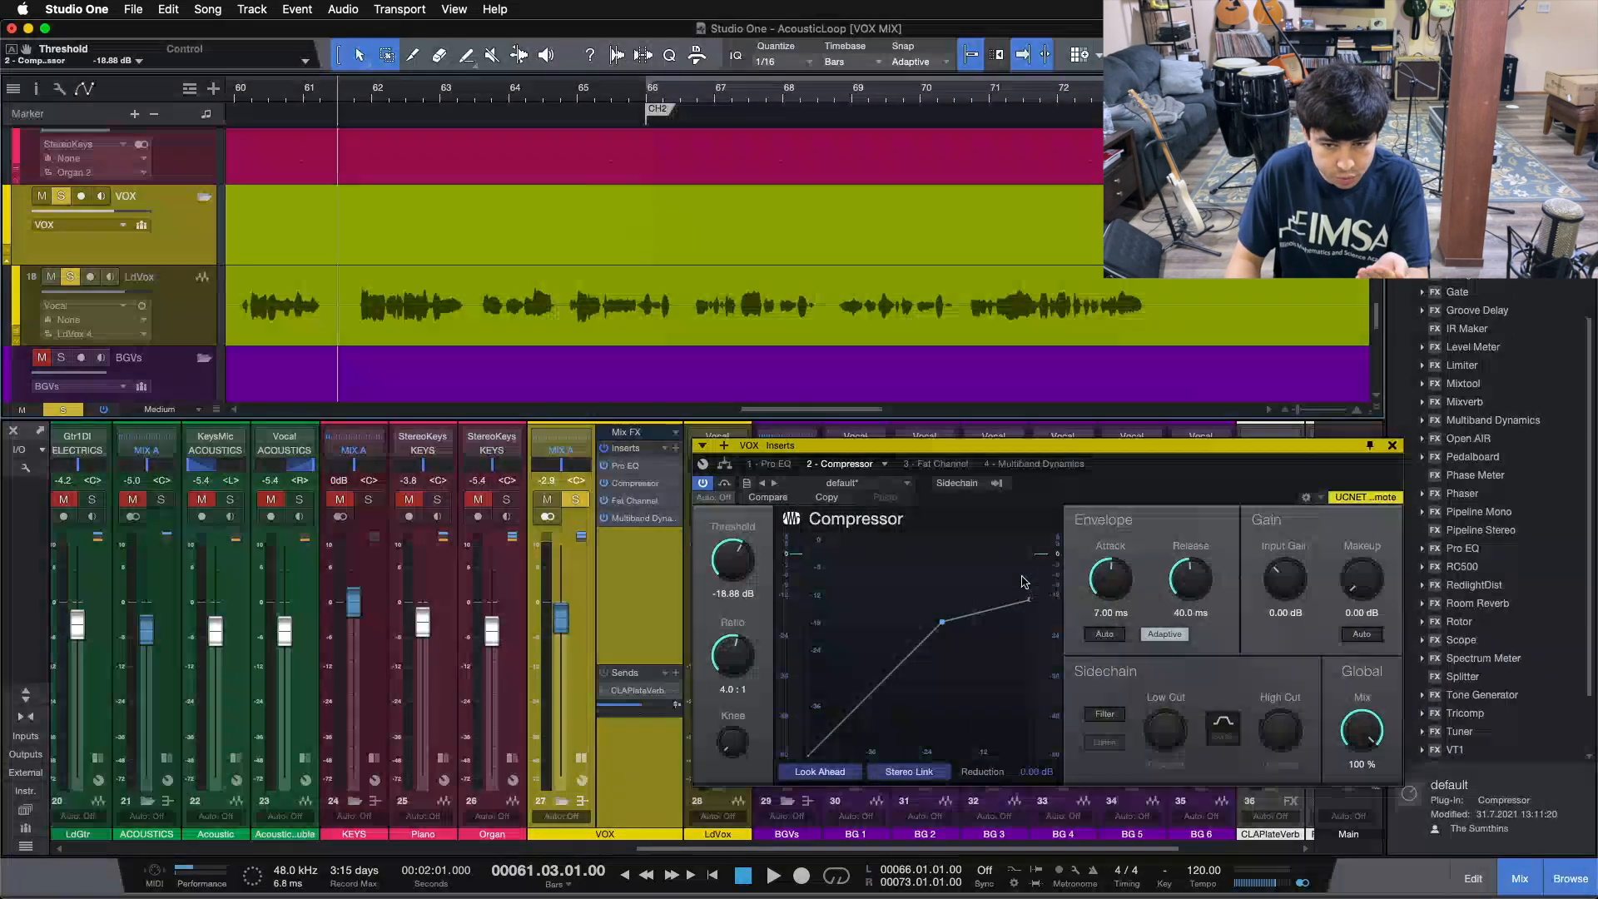
left_click(354, 95)
mouse_move(732, 585)
left_mouse_down()
mouse_move(721, 576)
mouse_move(714, 596)
left_mouse_up()
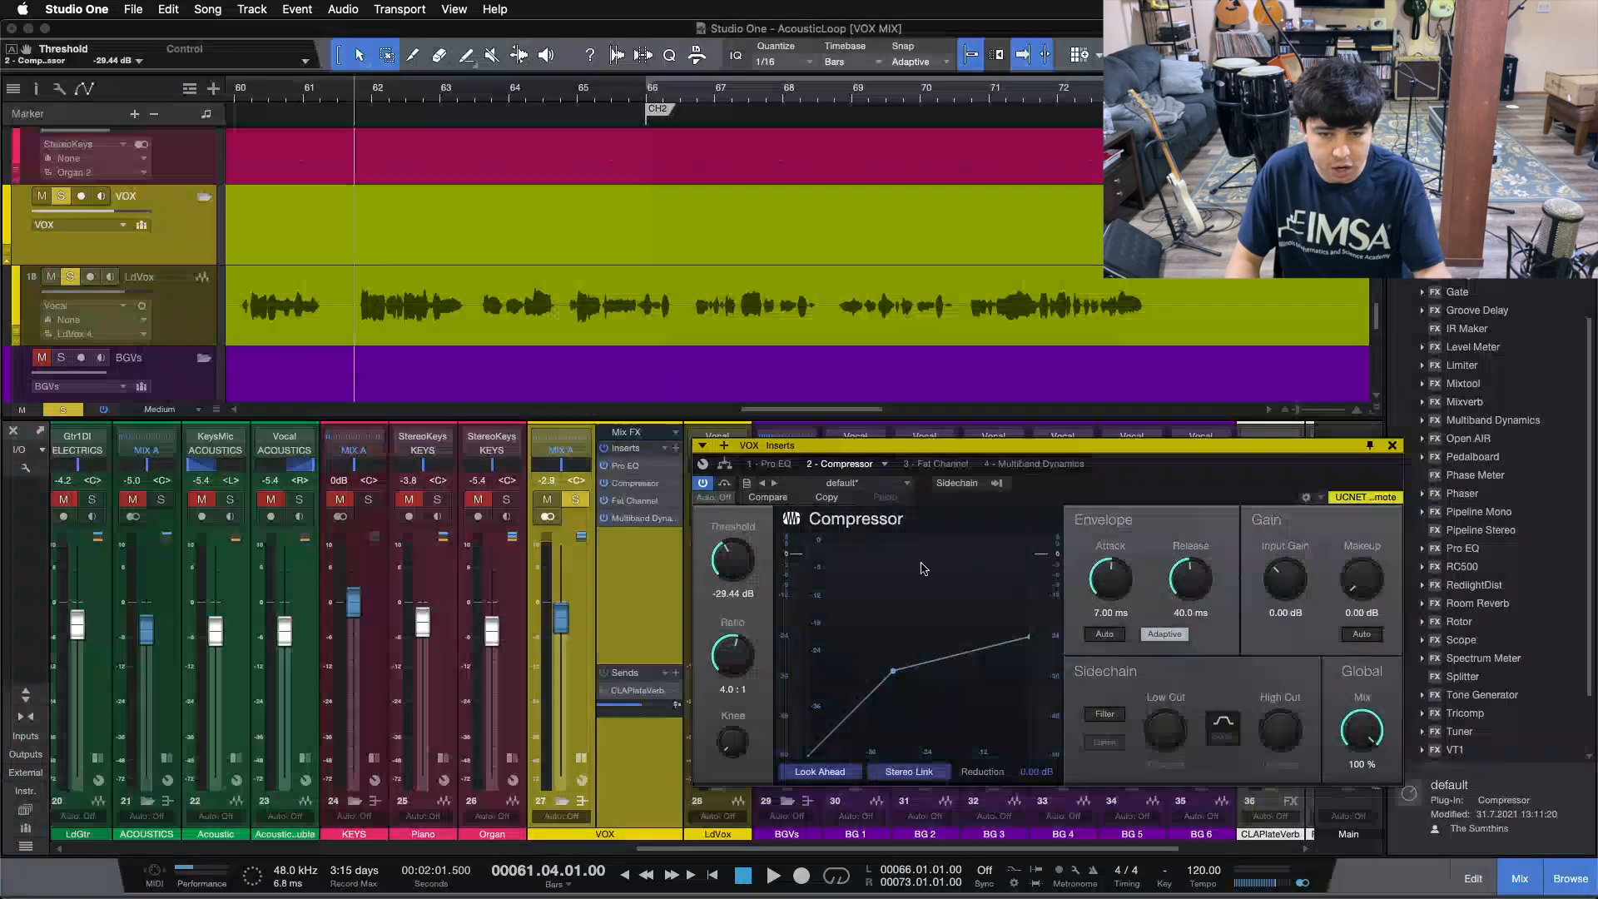
left_click_drag(740, 567, 729, 492)
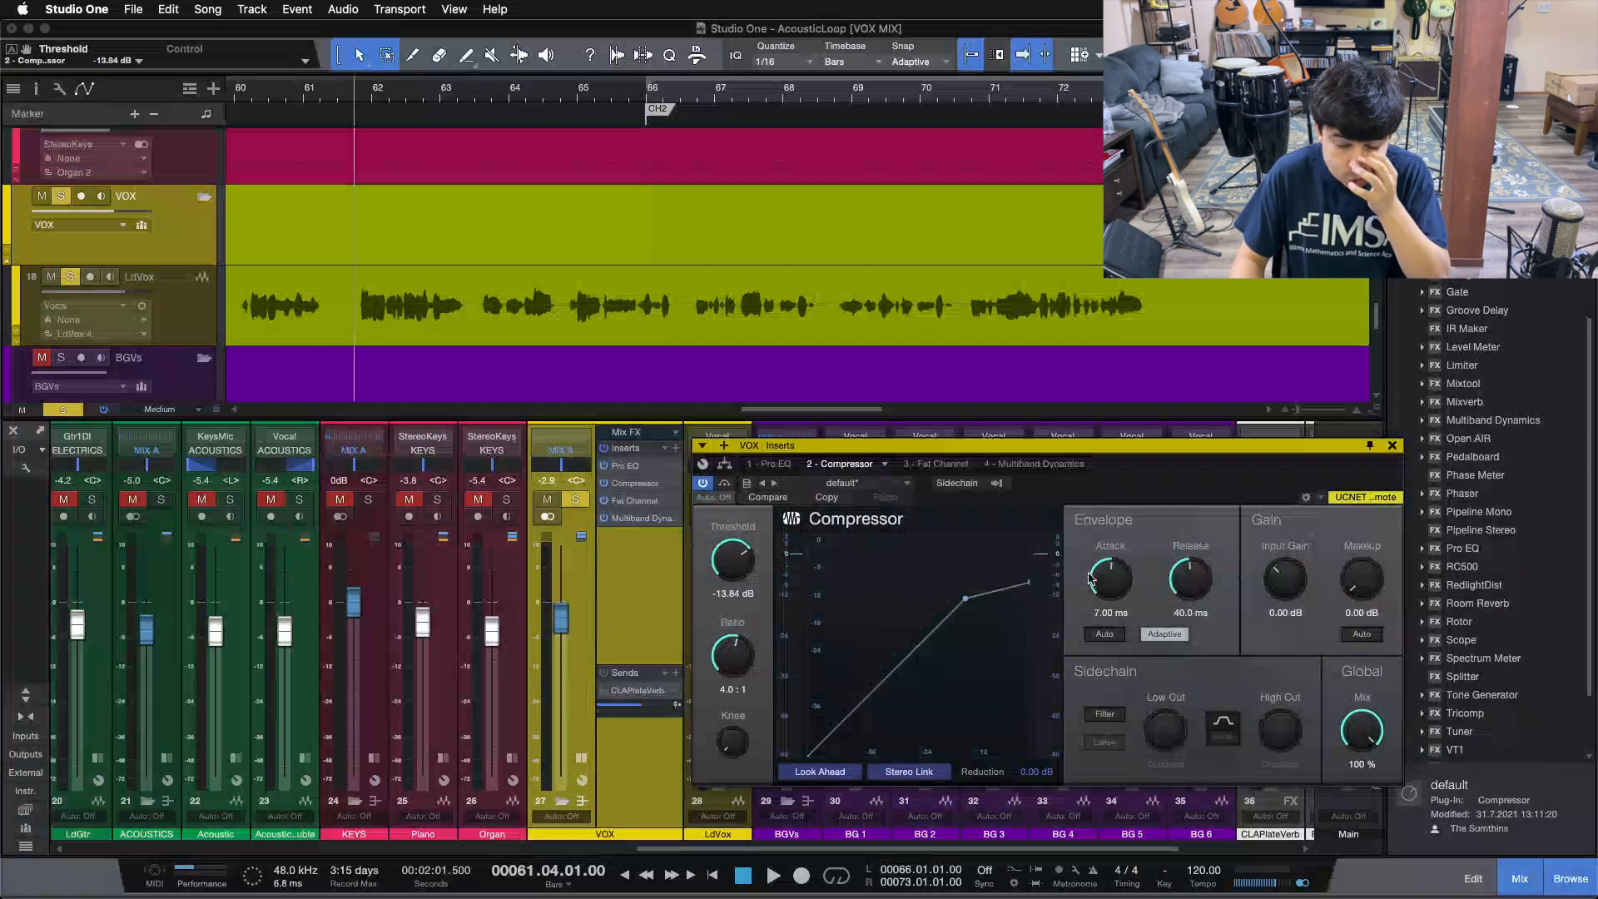
Step: Lower the Compressor's threshold to -26.40 dB while playing the soloed vocal
key("space")
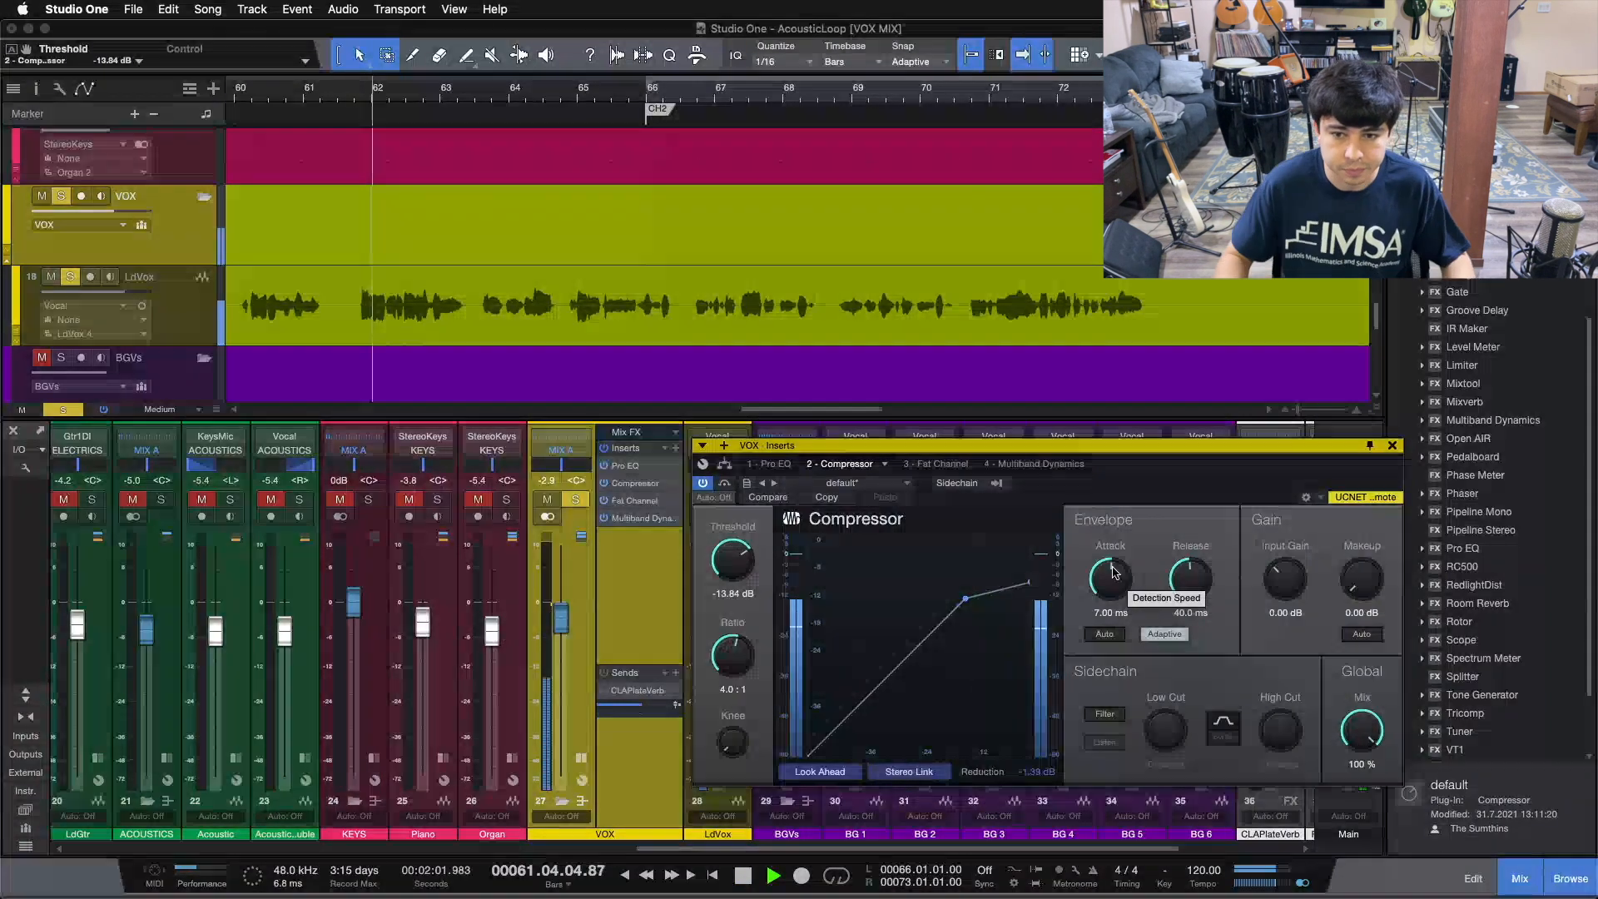
scroll(724, 596, "down", 10)
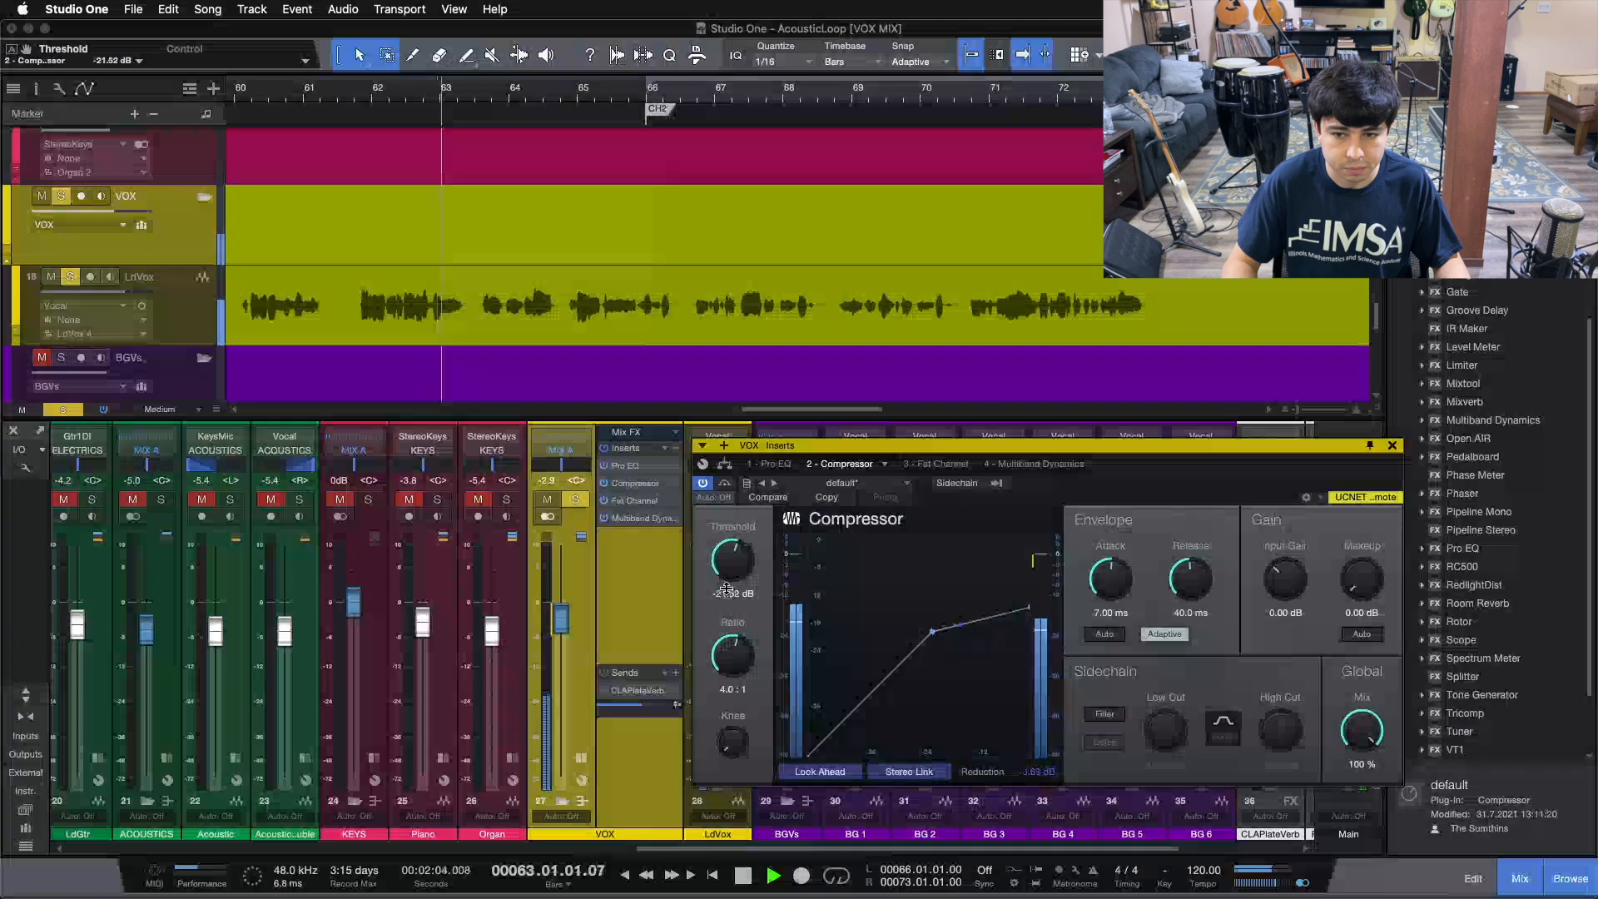
scroll(729, 601, "down", 2)
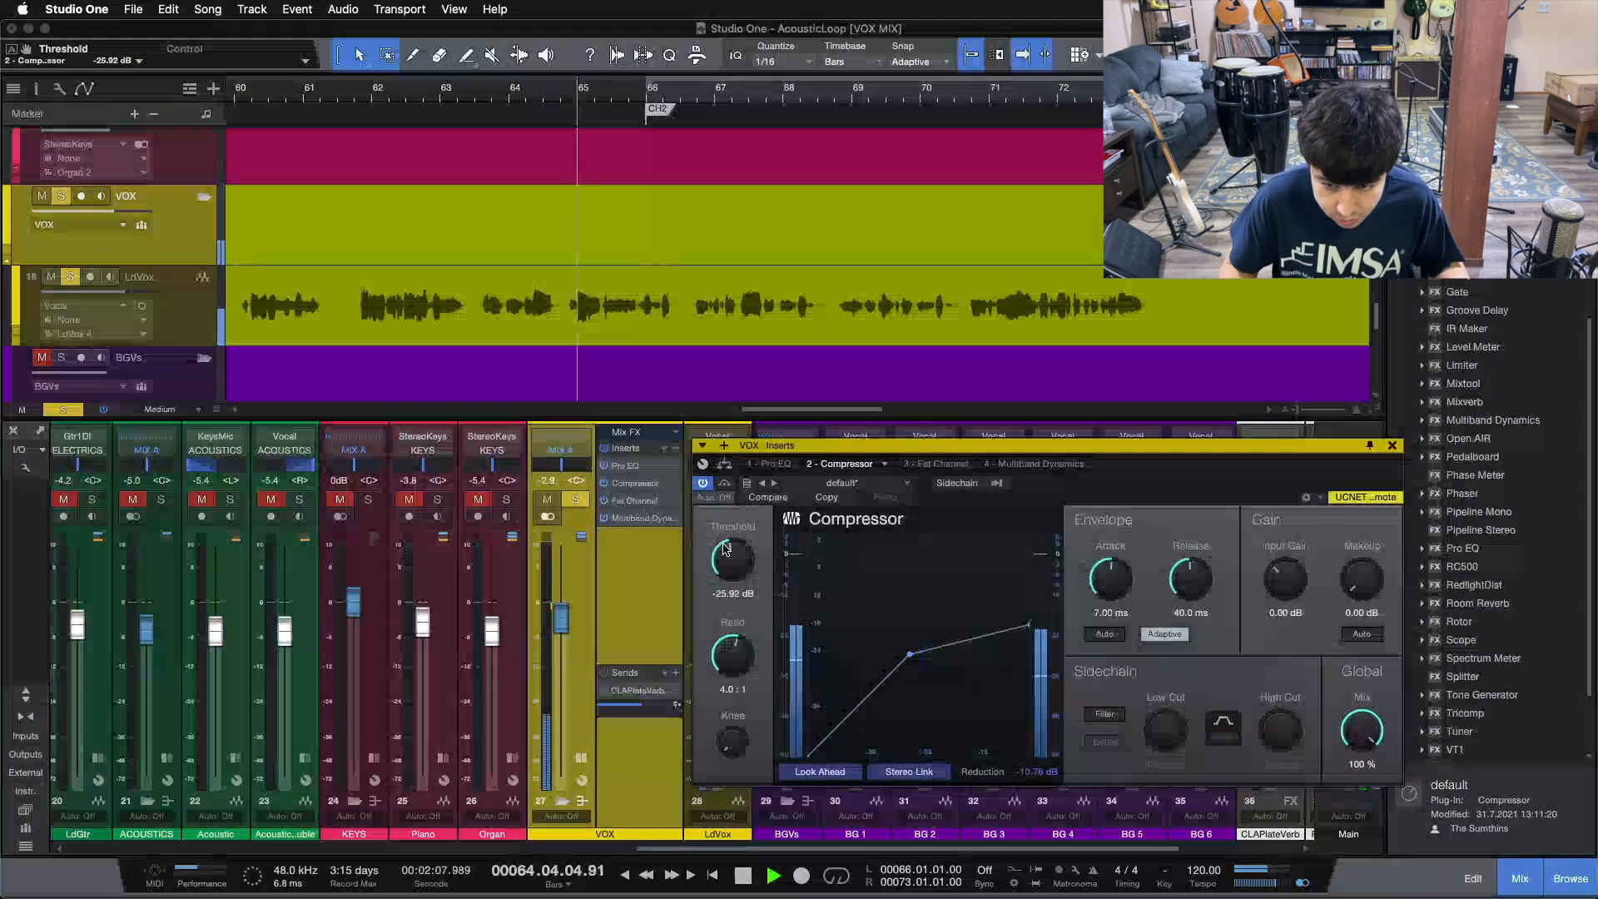
scroll(724, 547, "down", 1)
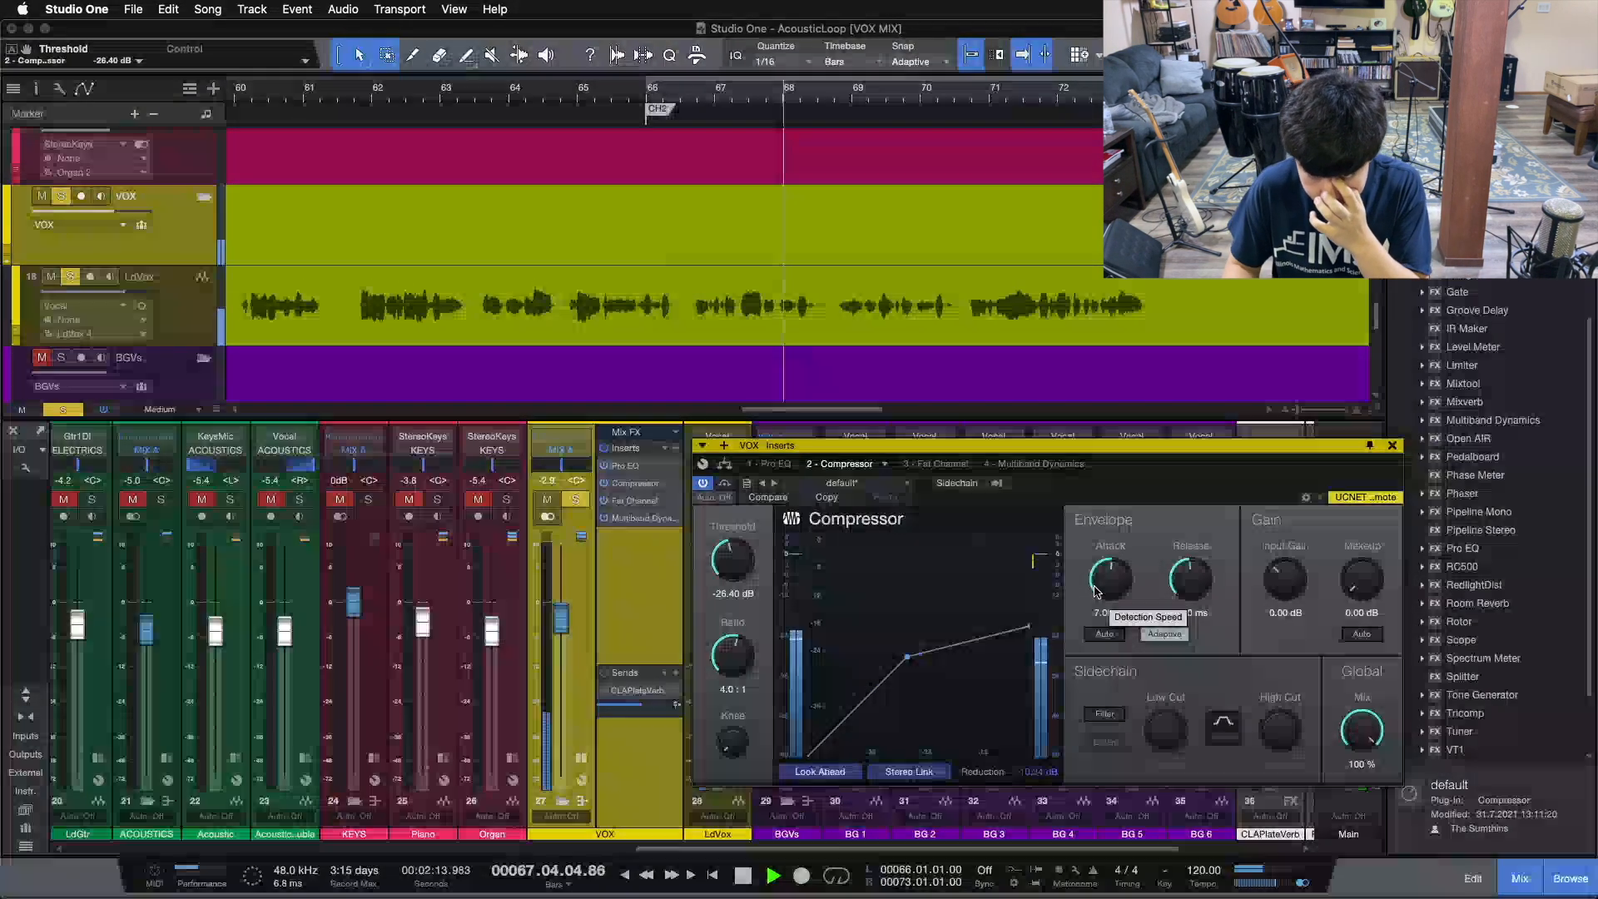
Step: Fine-tune the Compressor during playback to a 6.32 ms attack and a 48.3 ms release
scroll(1101, 588, "down", 1)
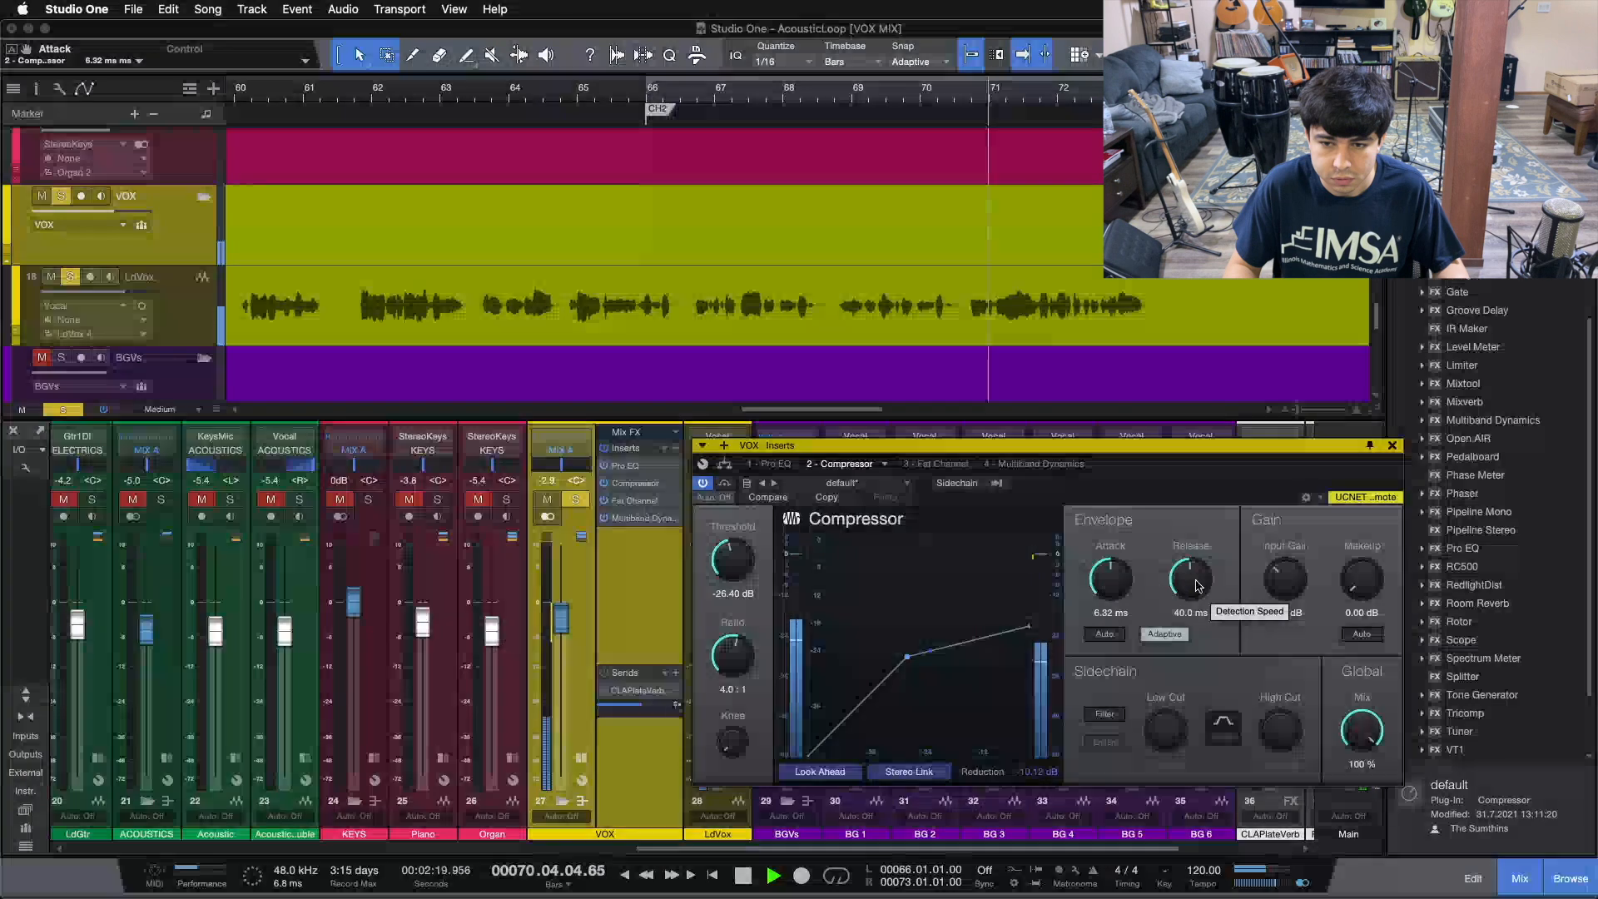
scroll(1196, 585, "up", 1)
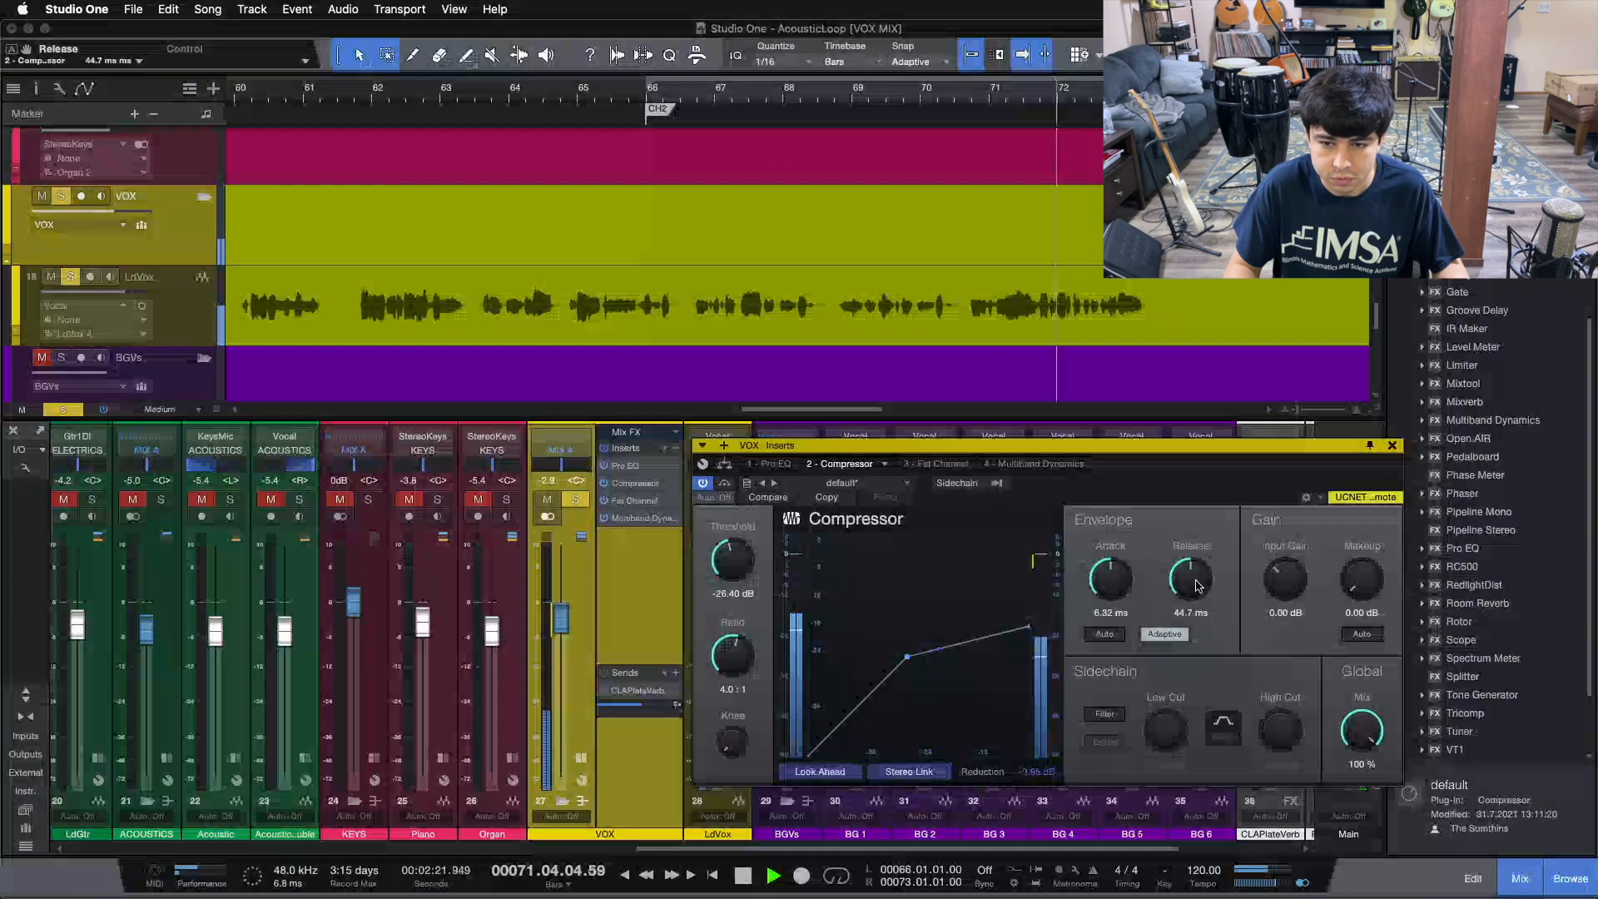
scroll(1195, 585, "up", 1)
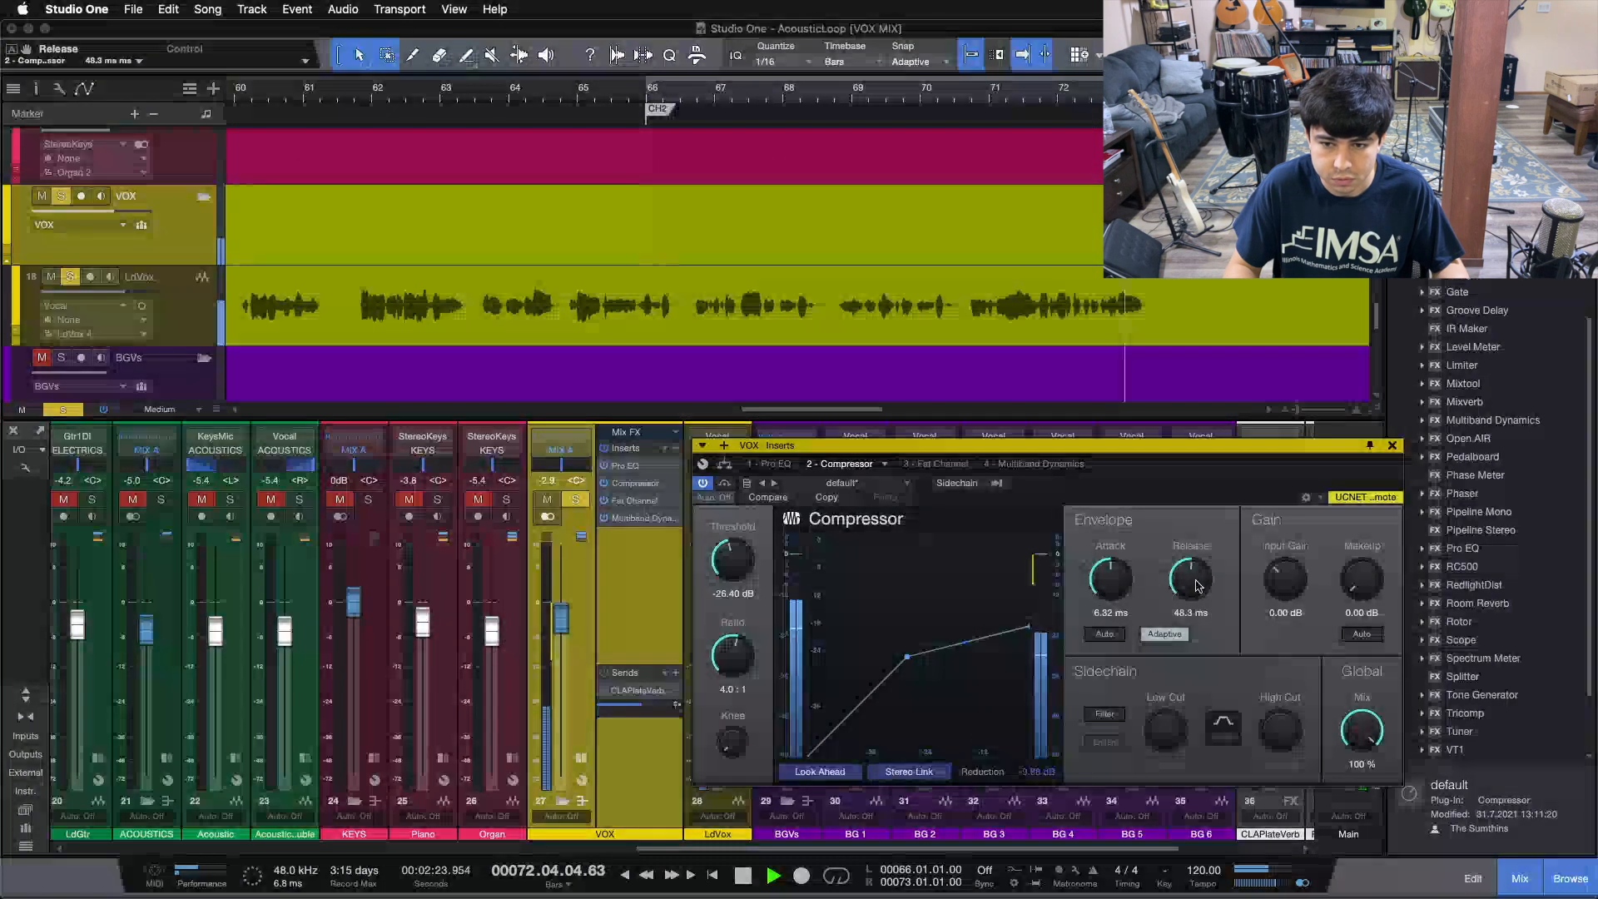
Step: Try a 52.1 ms Compressor release while replaying the soloed vocal, returning it to 48.3 ms before stopping playback
key("space")
key("space")
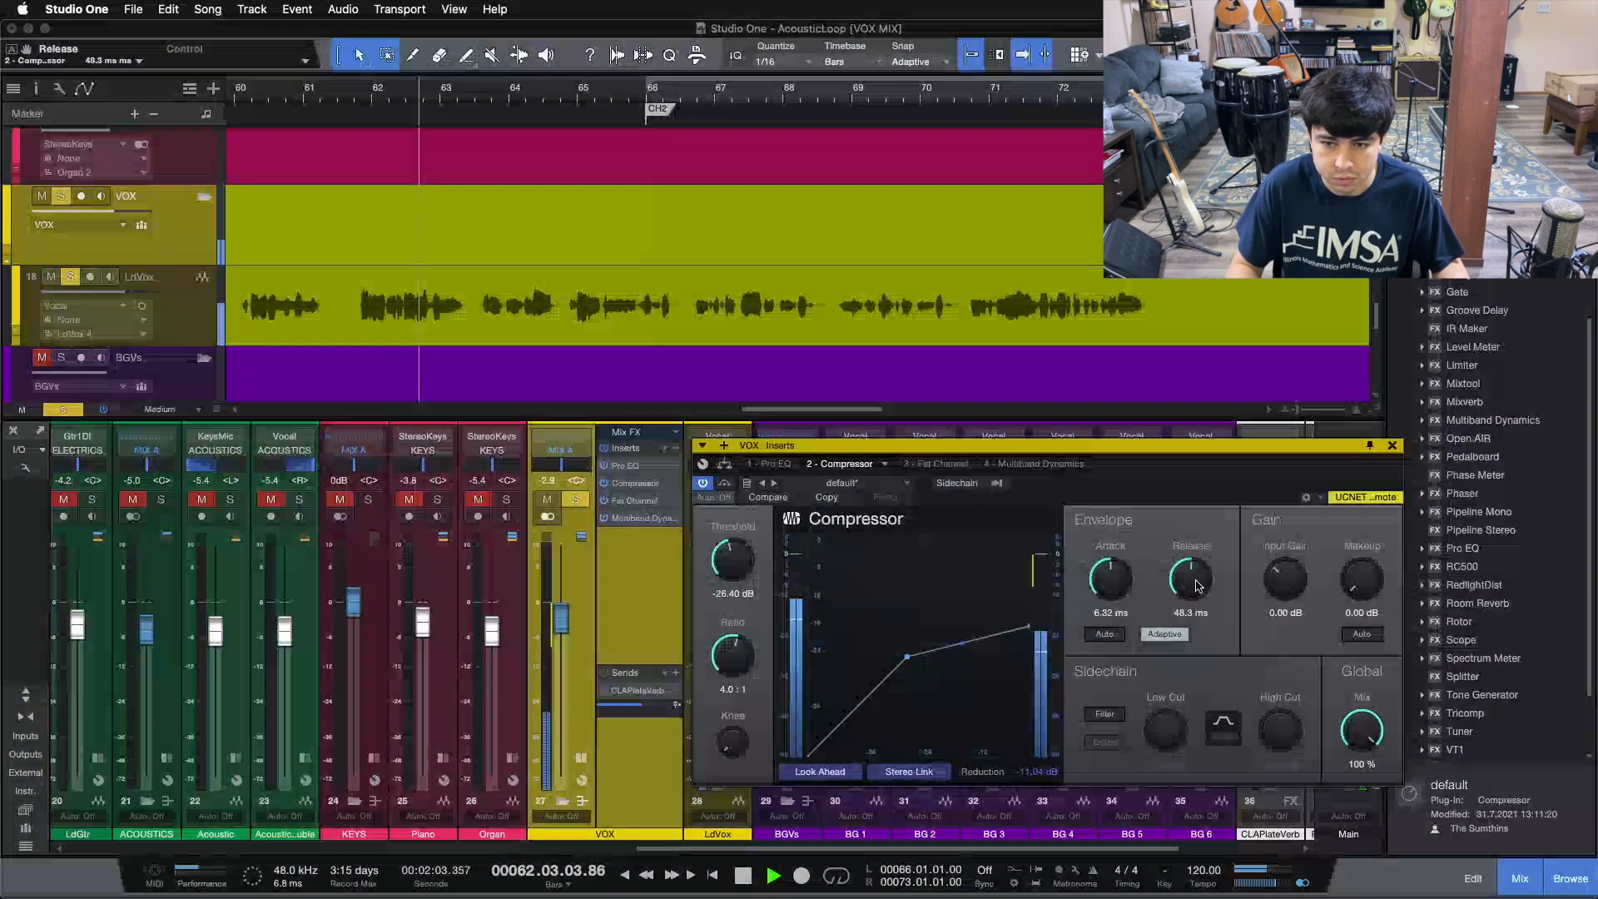
scroll(1196, 585, "up", 1)
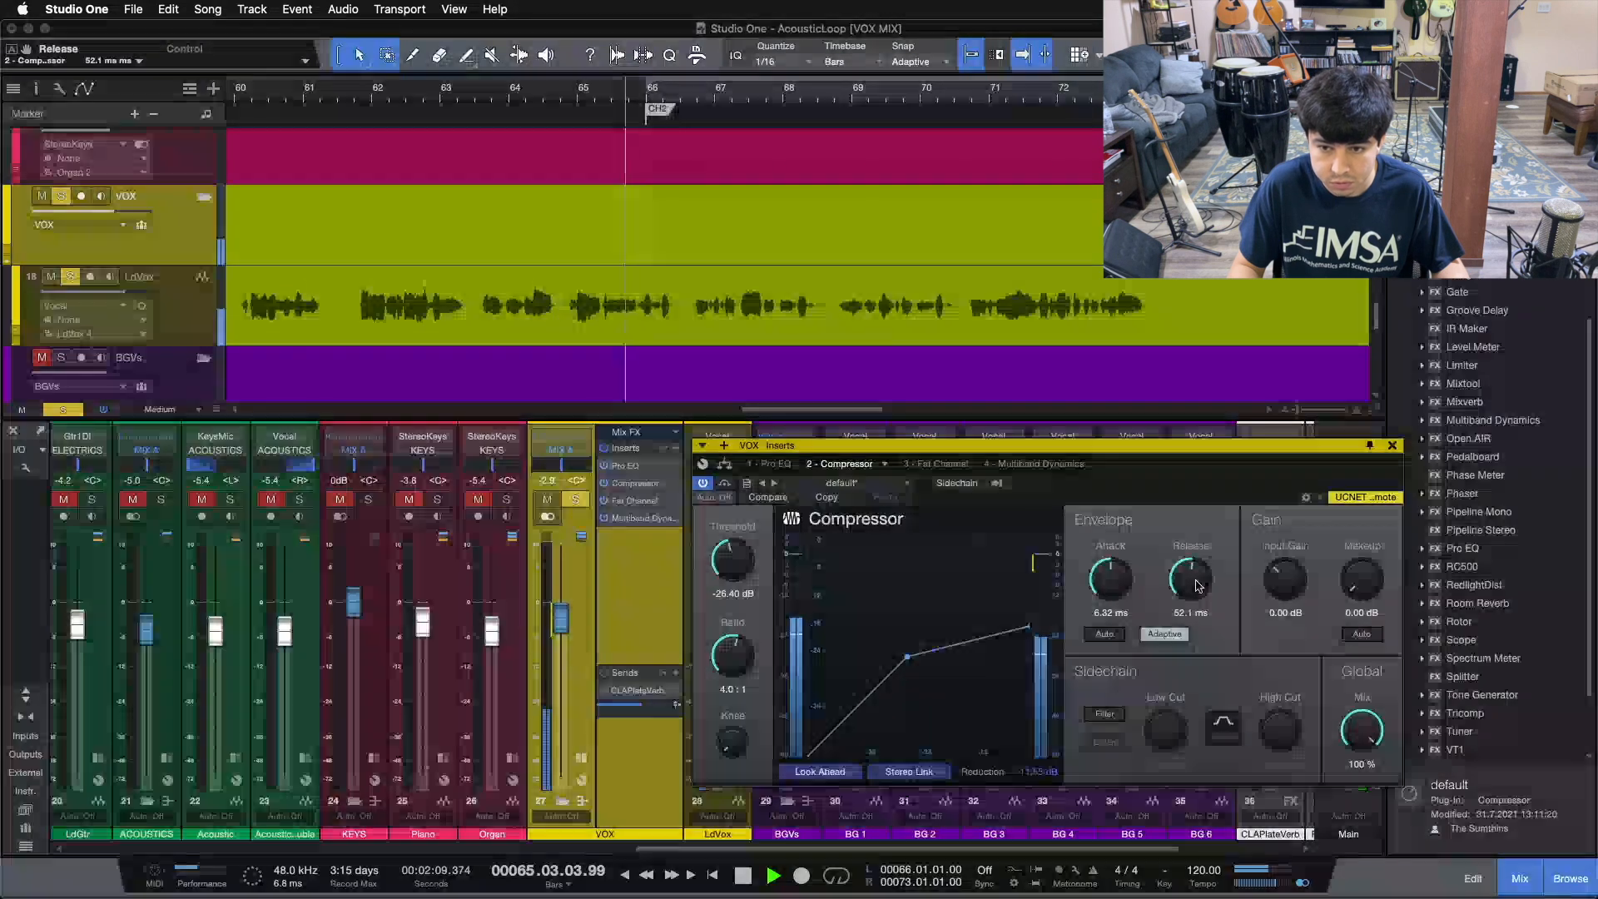
left_click_drag(1196, 581, 1196, 584)
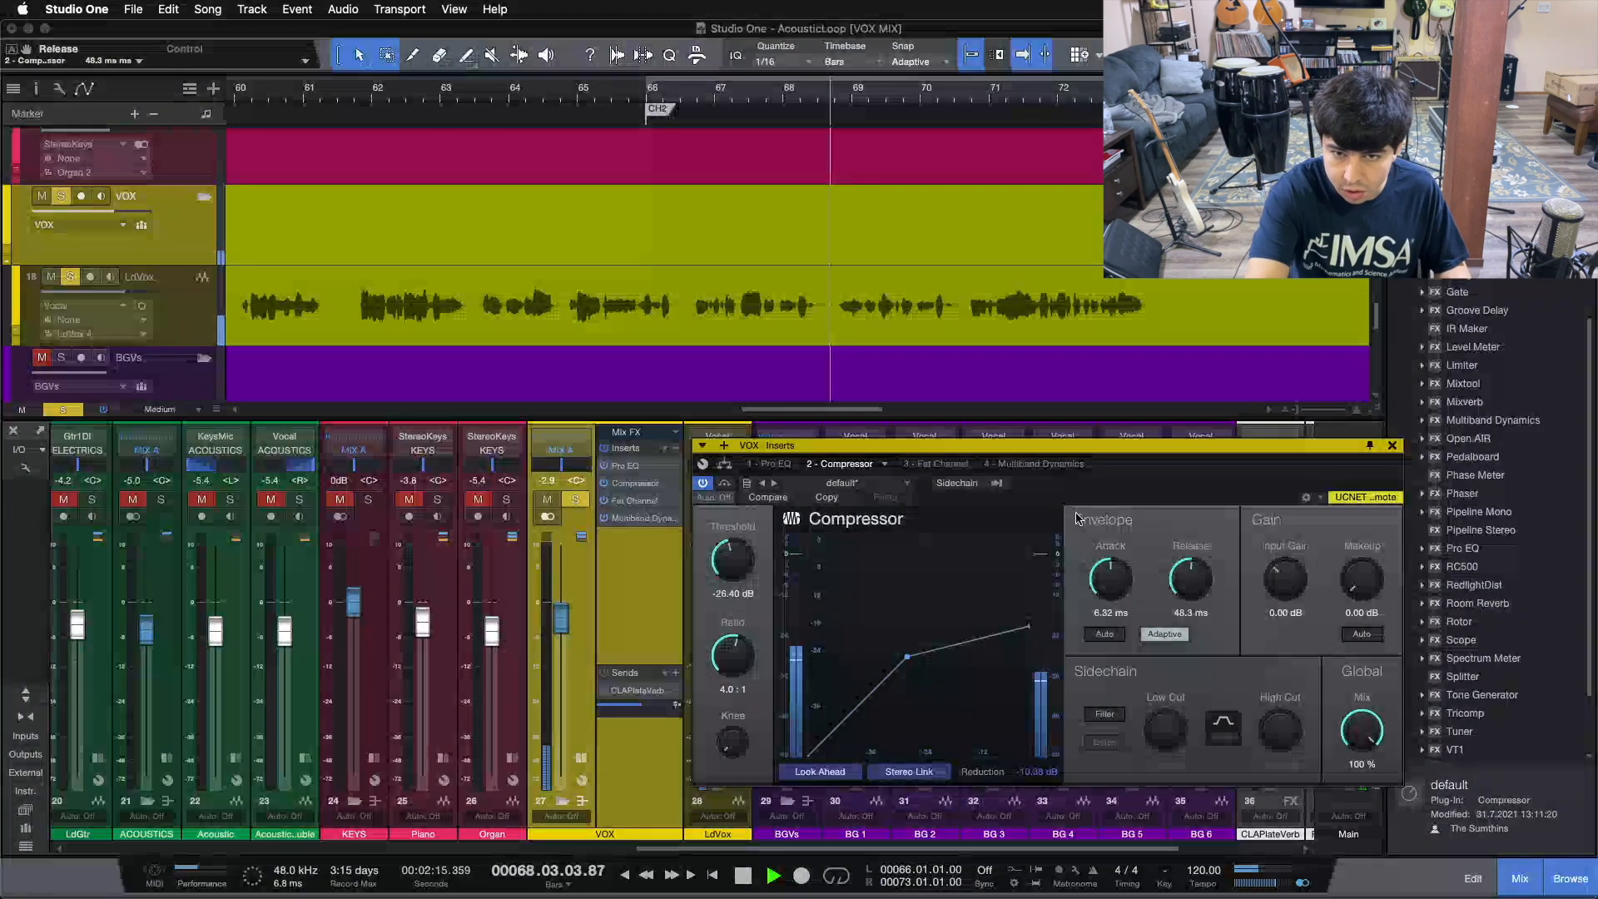
key("space")
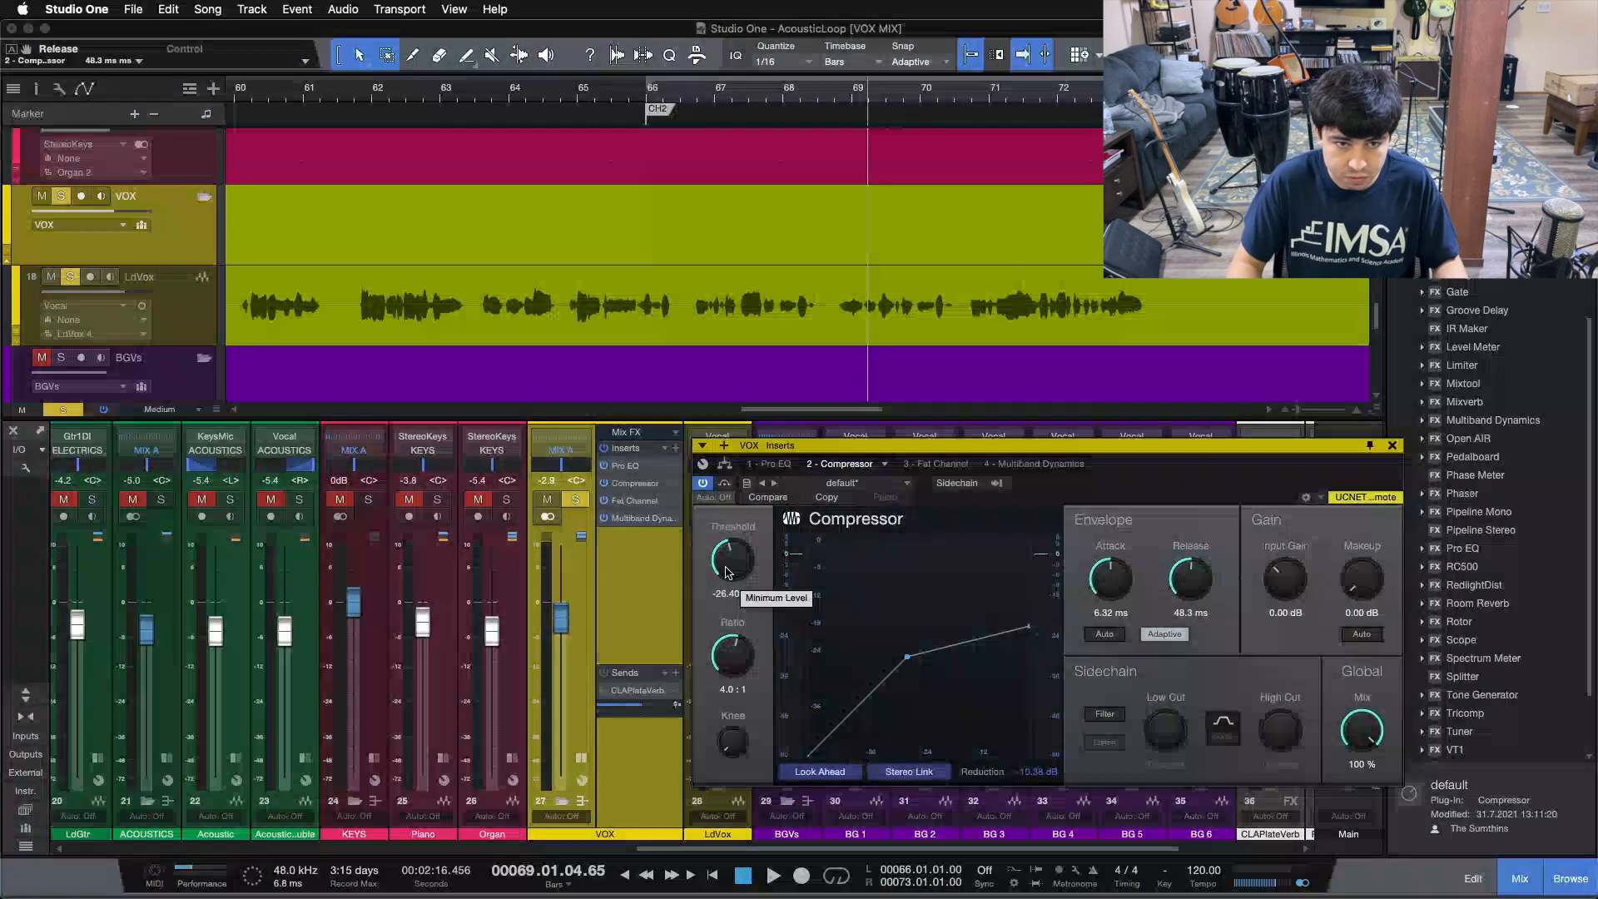
Step: Raise the Compressor's threshold to -22.08 dB by ear, replaying the soloed vocal from bar 61
left_click(354, 94)
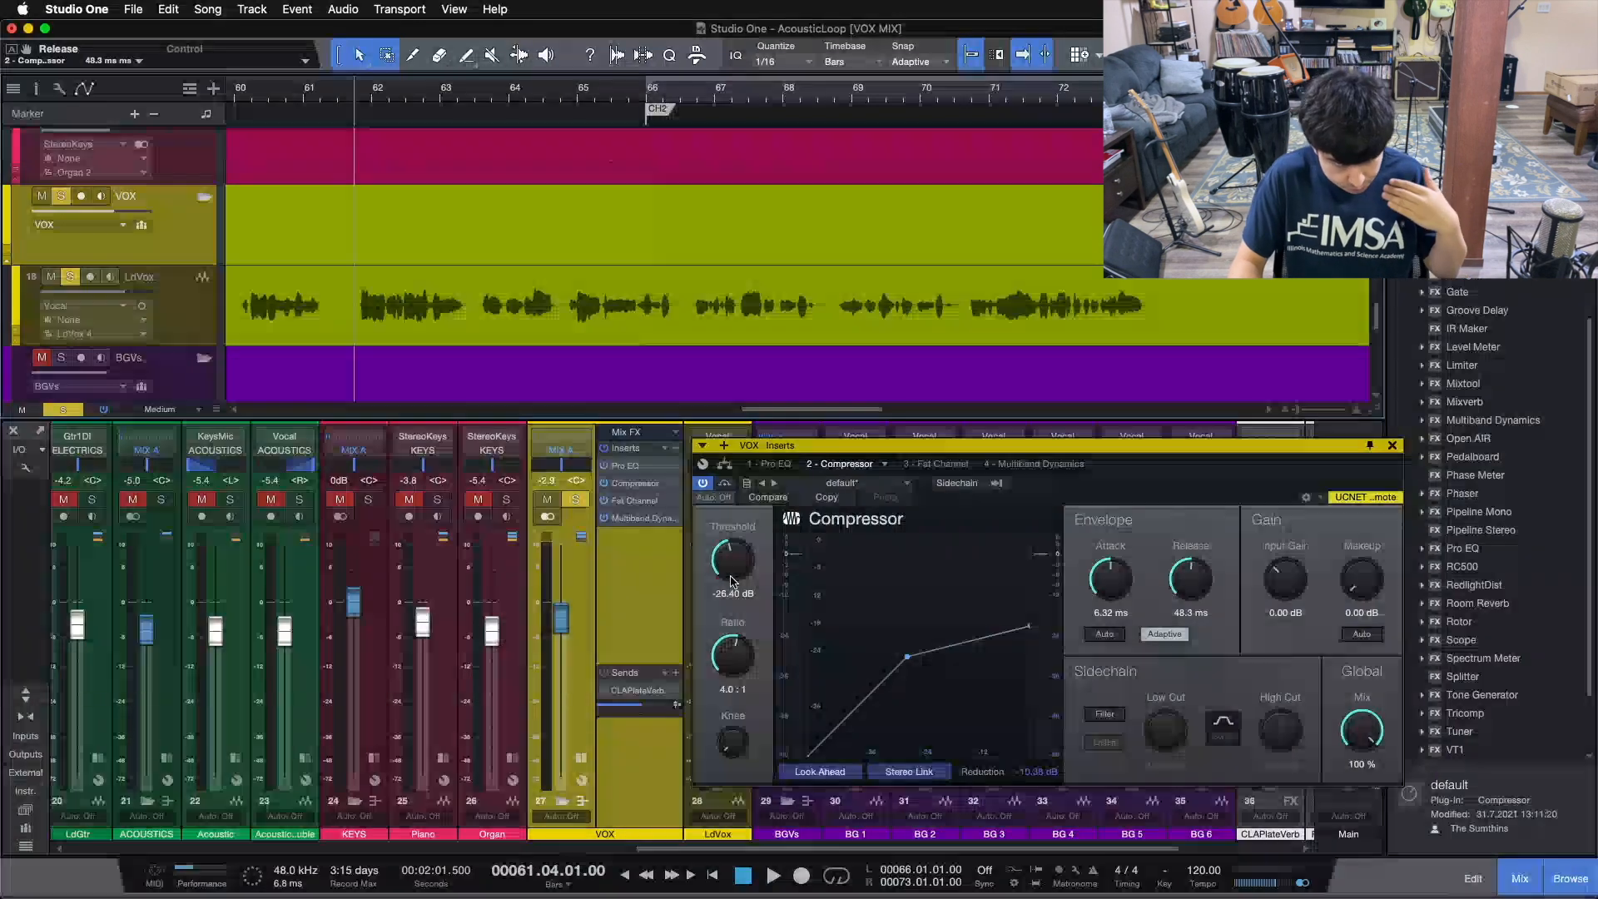
left_click_drag(731, 574, 720, 541)
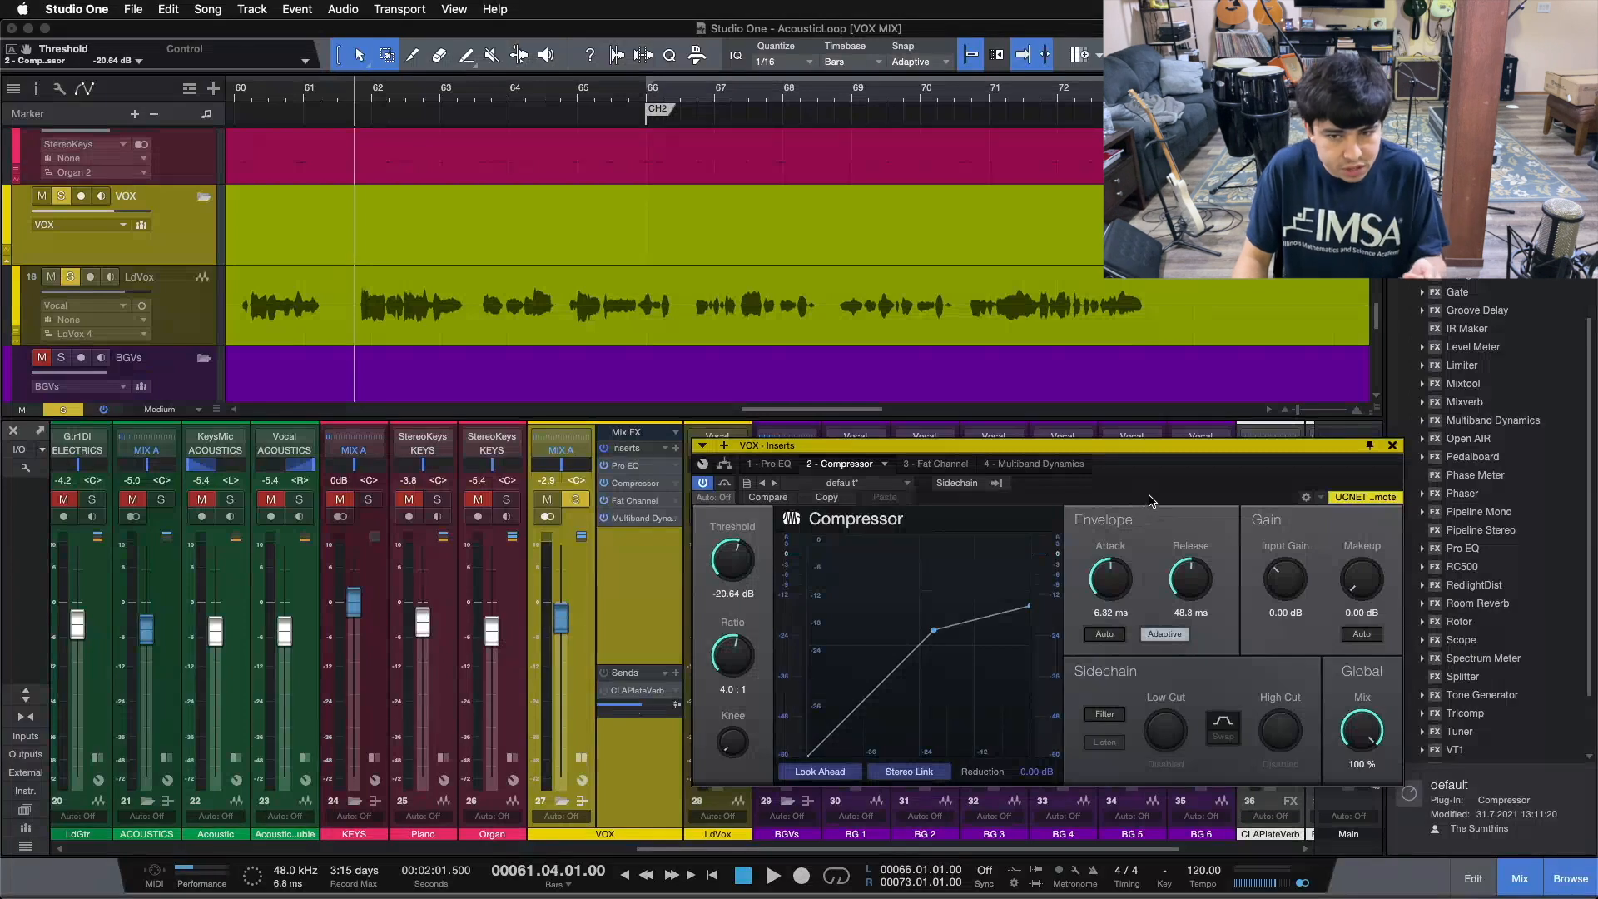
key("space")
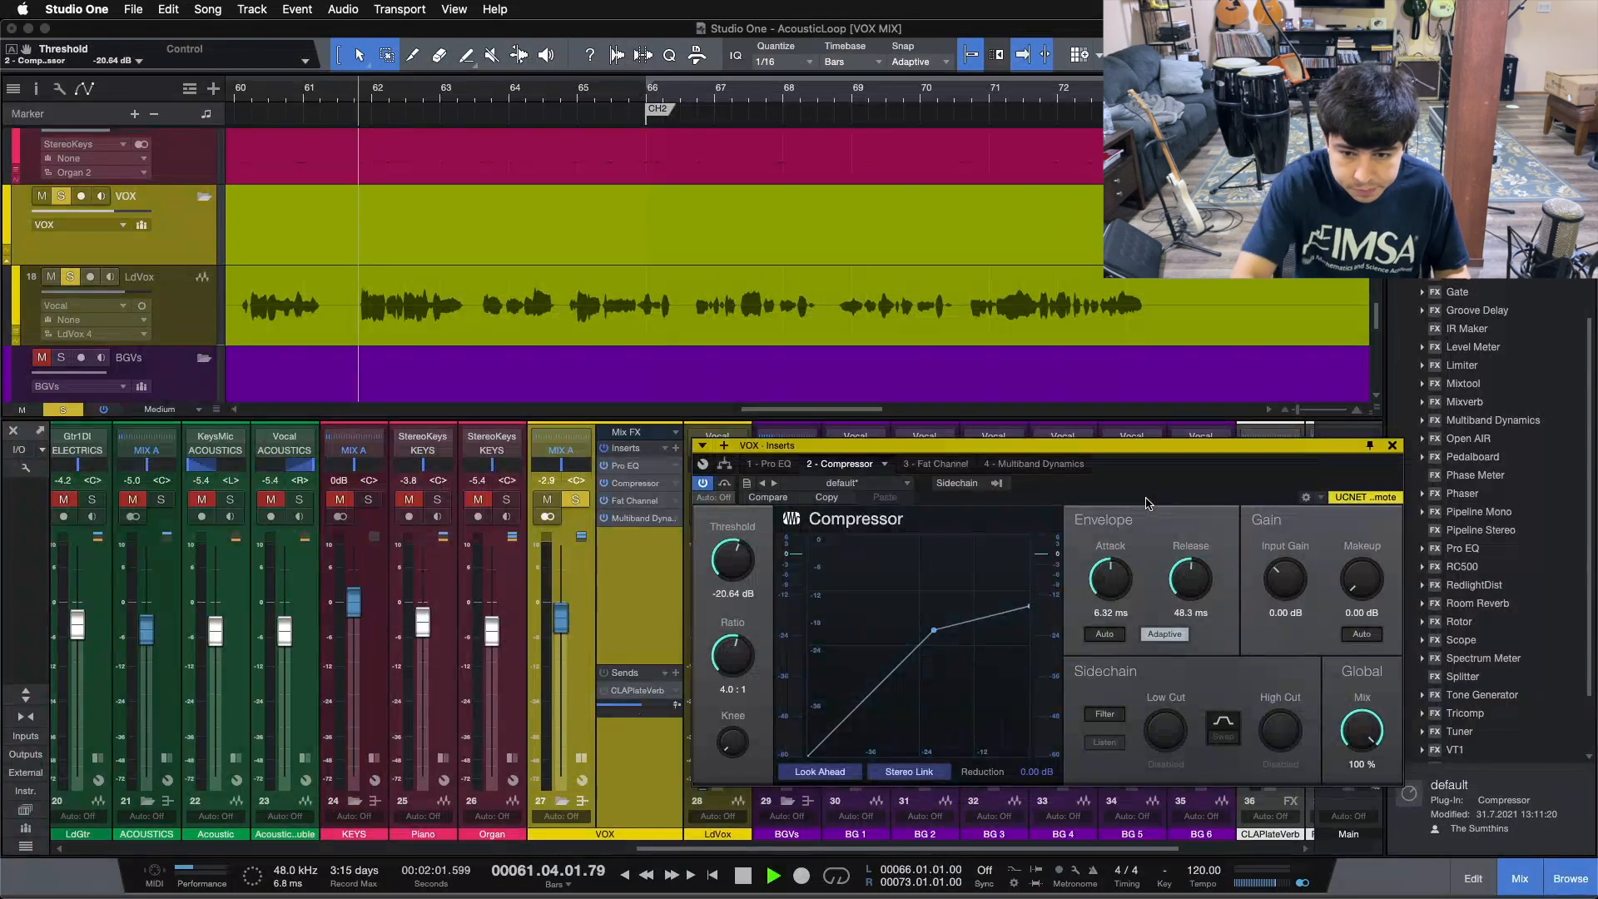
scroll(732, 562, "down", 2)
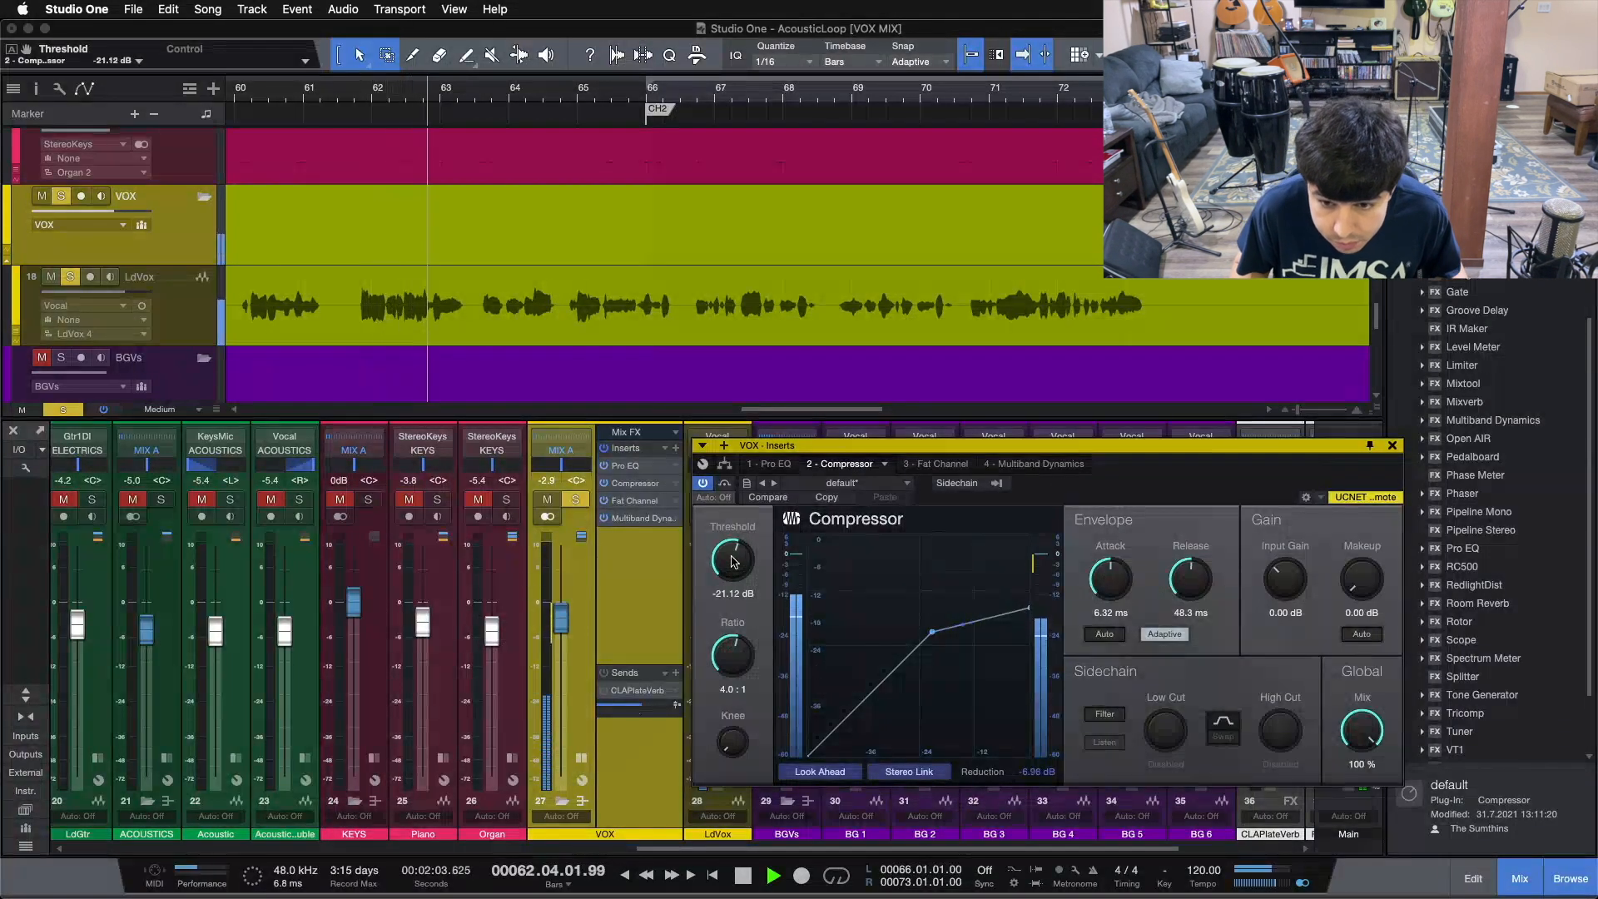
scroll(732, 559, "down", 1)
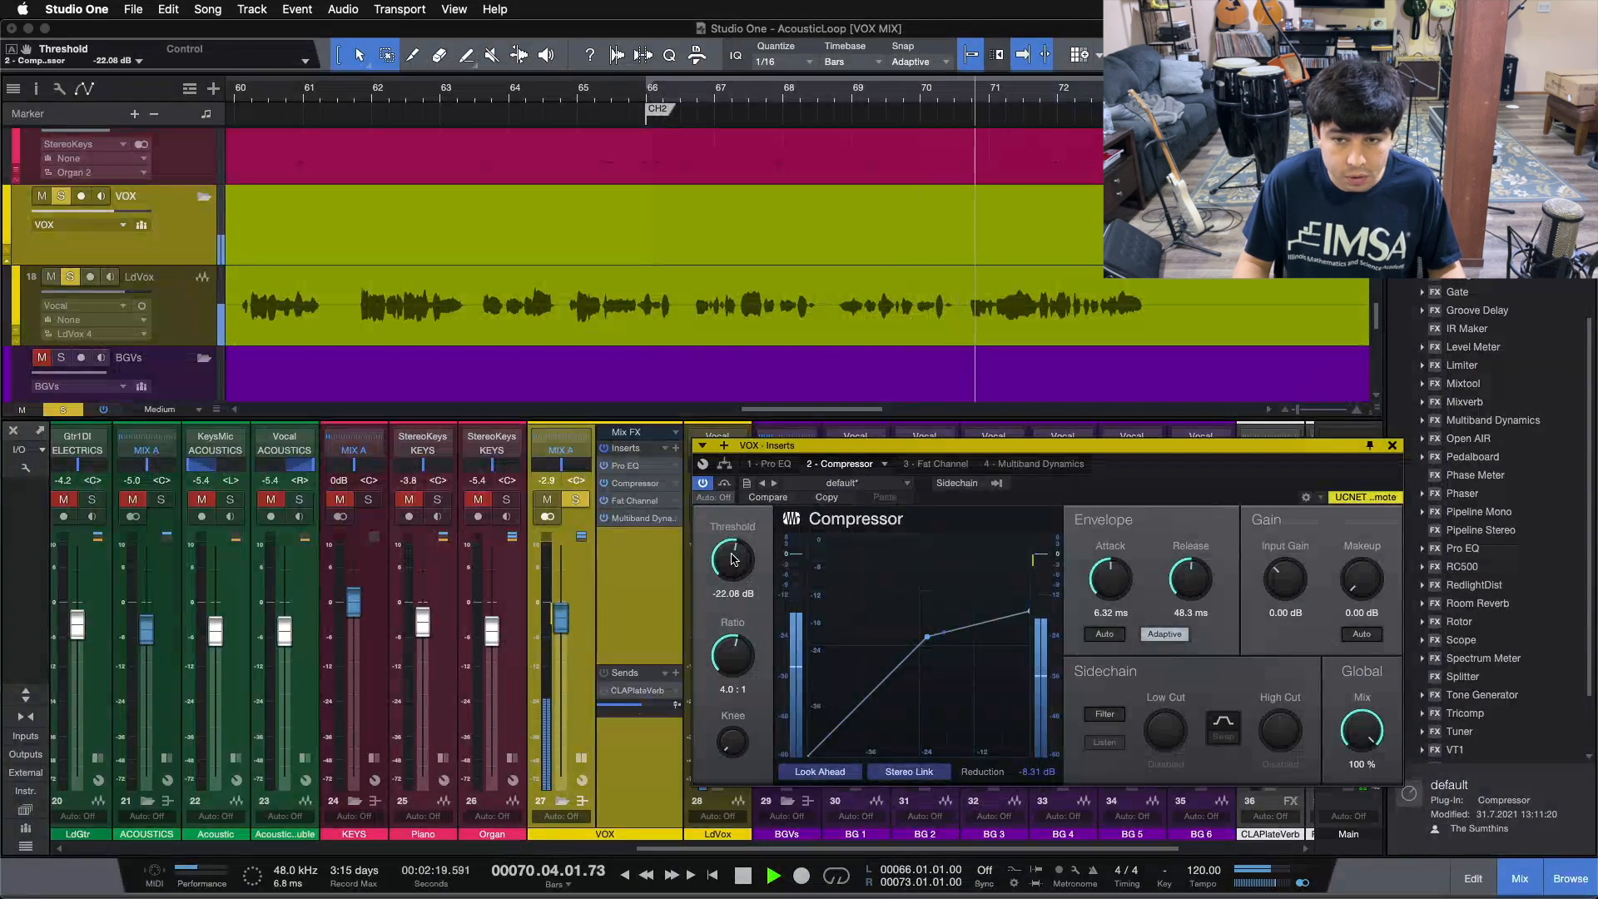
left_click(353, 114)
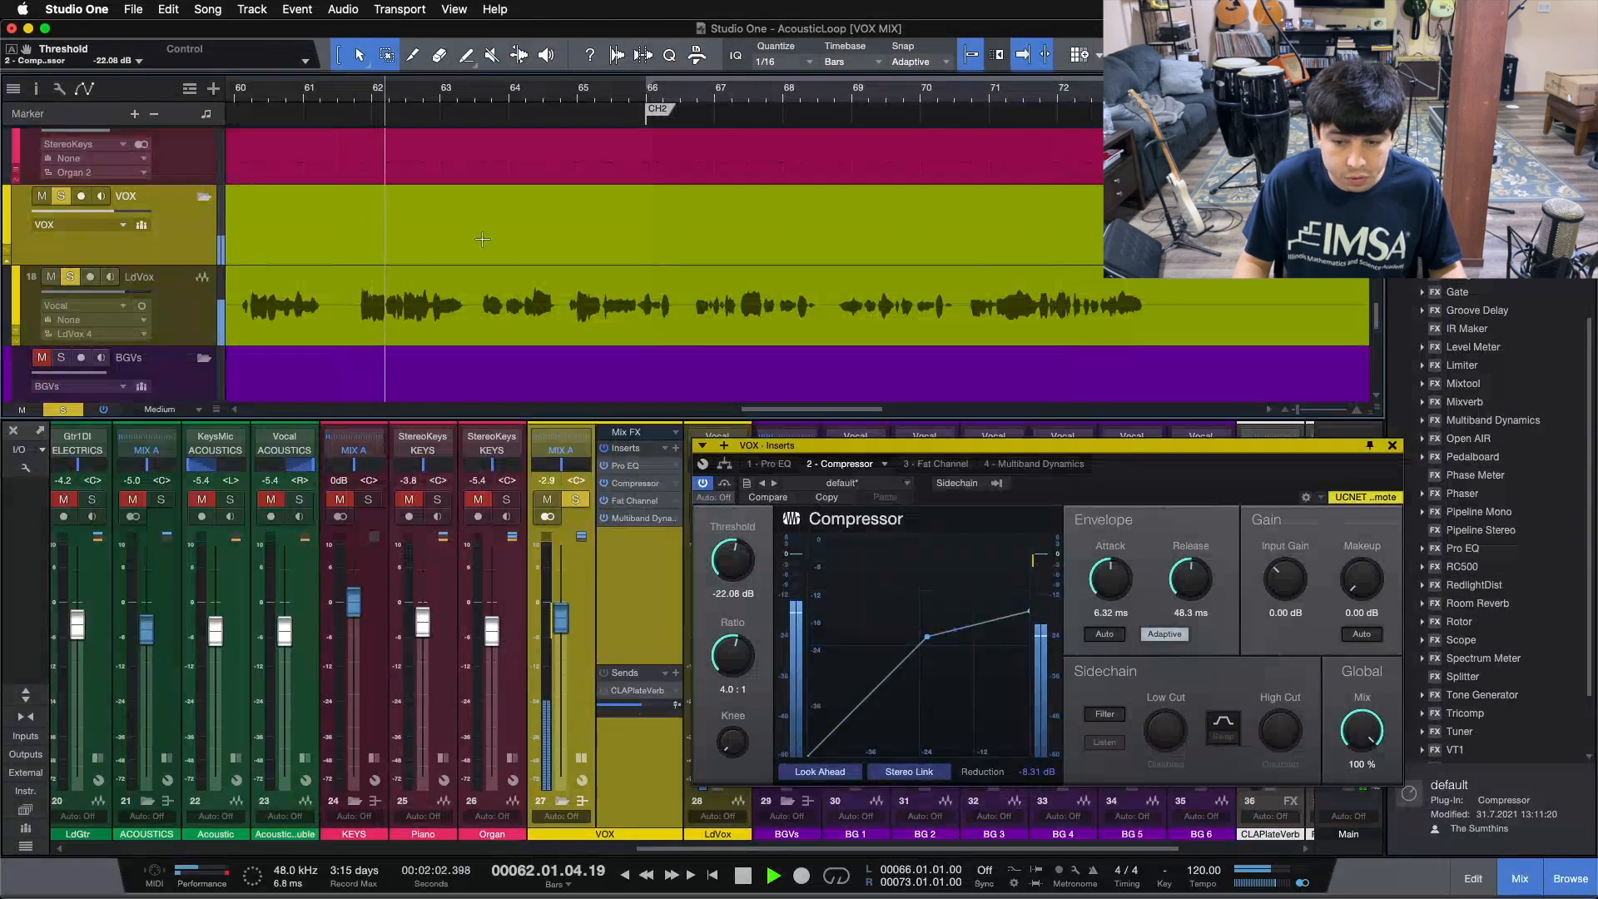
left_click(362, 98)
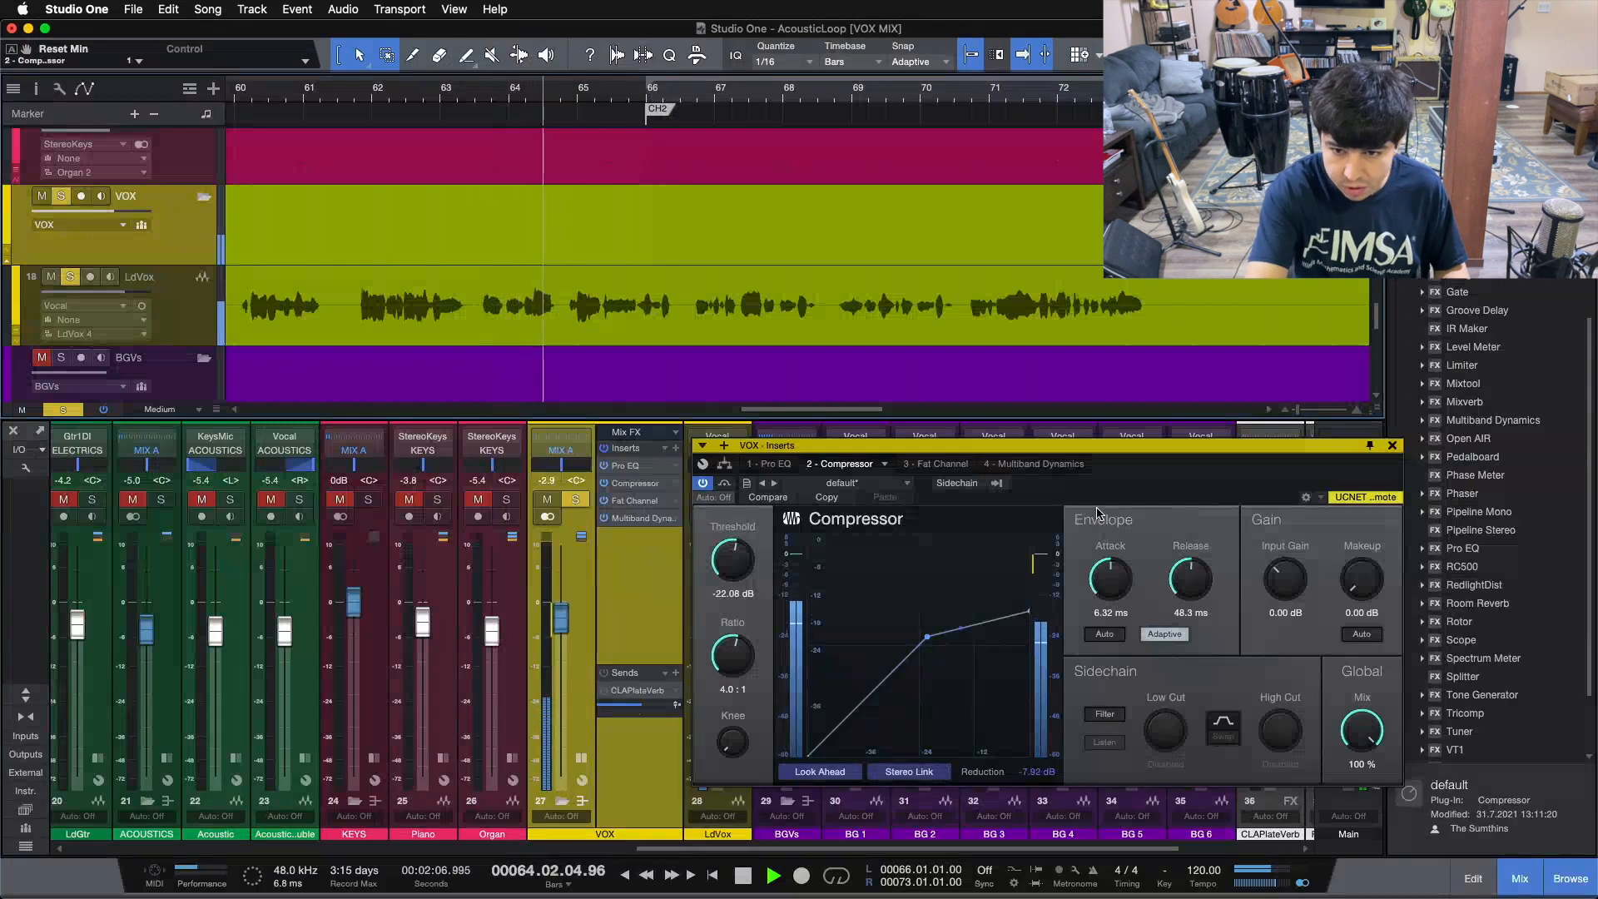
key("space")
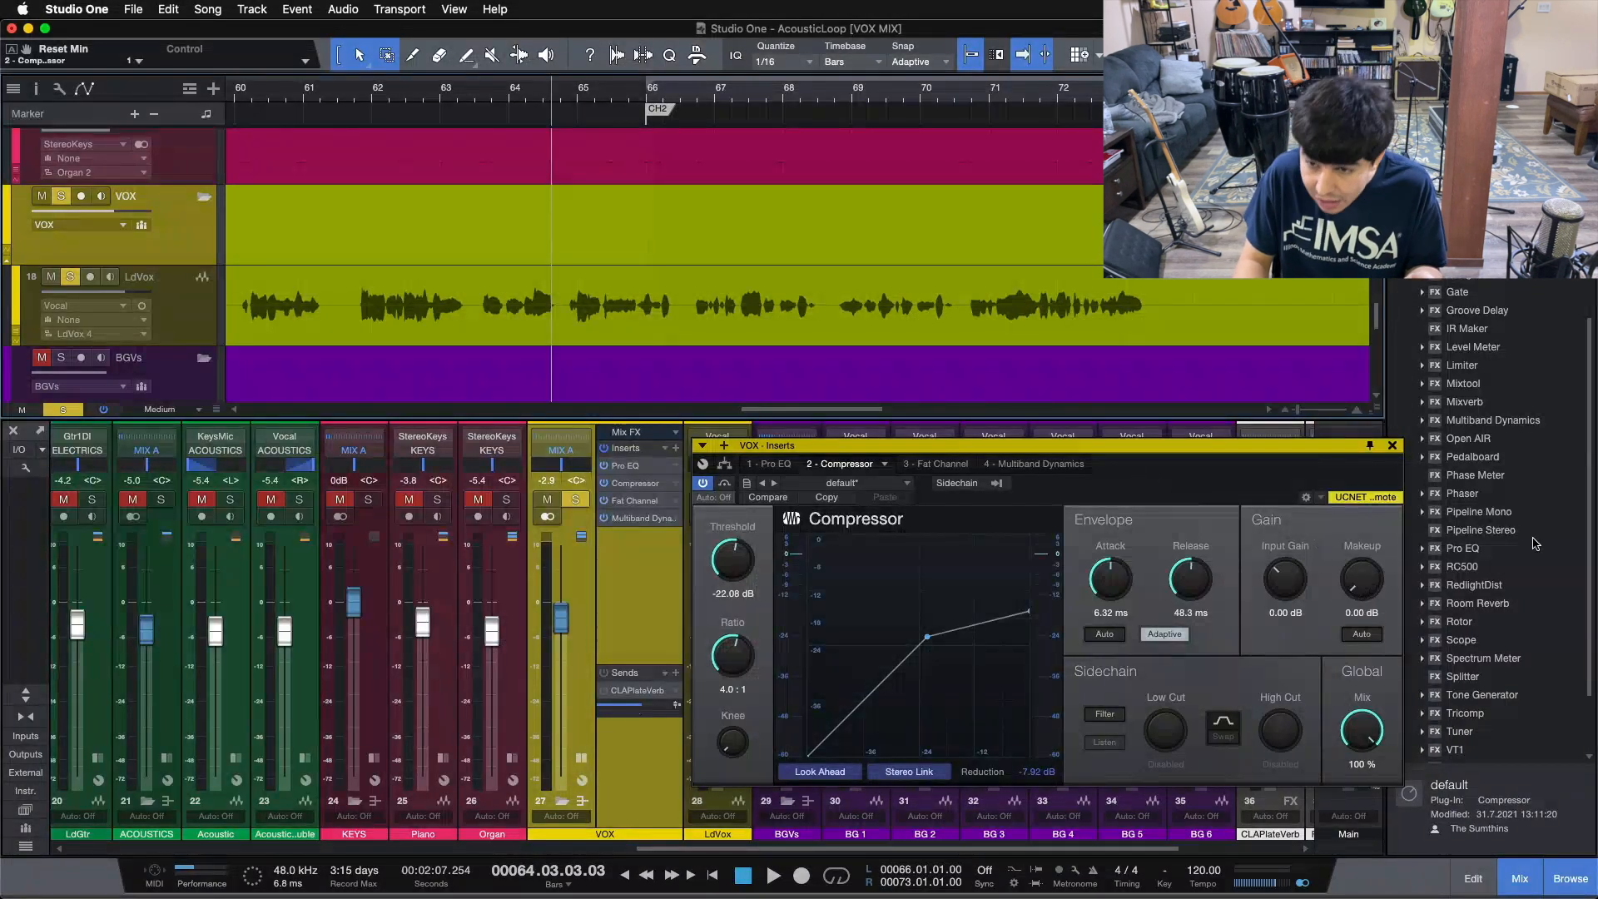
Step: Set the Compressor's makeup gain to 3.36 dB while playing from bar 61, comparing briefly with the effect bypassed
left_click(354, 92)
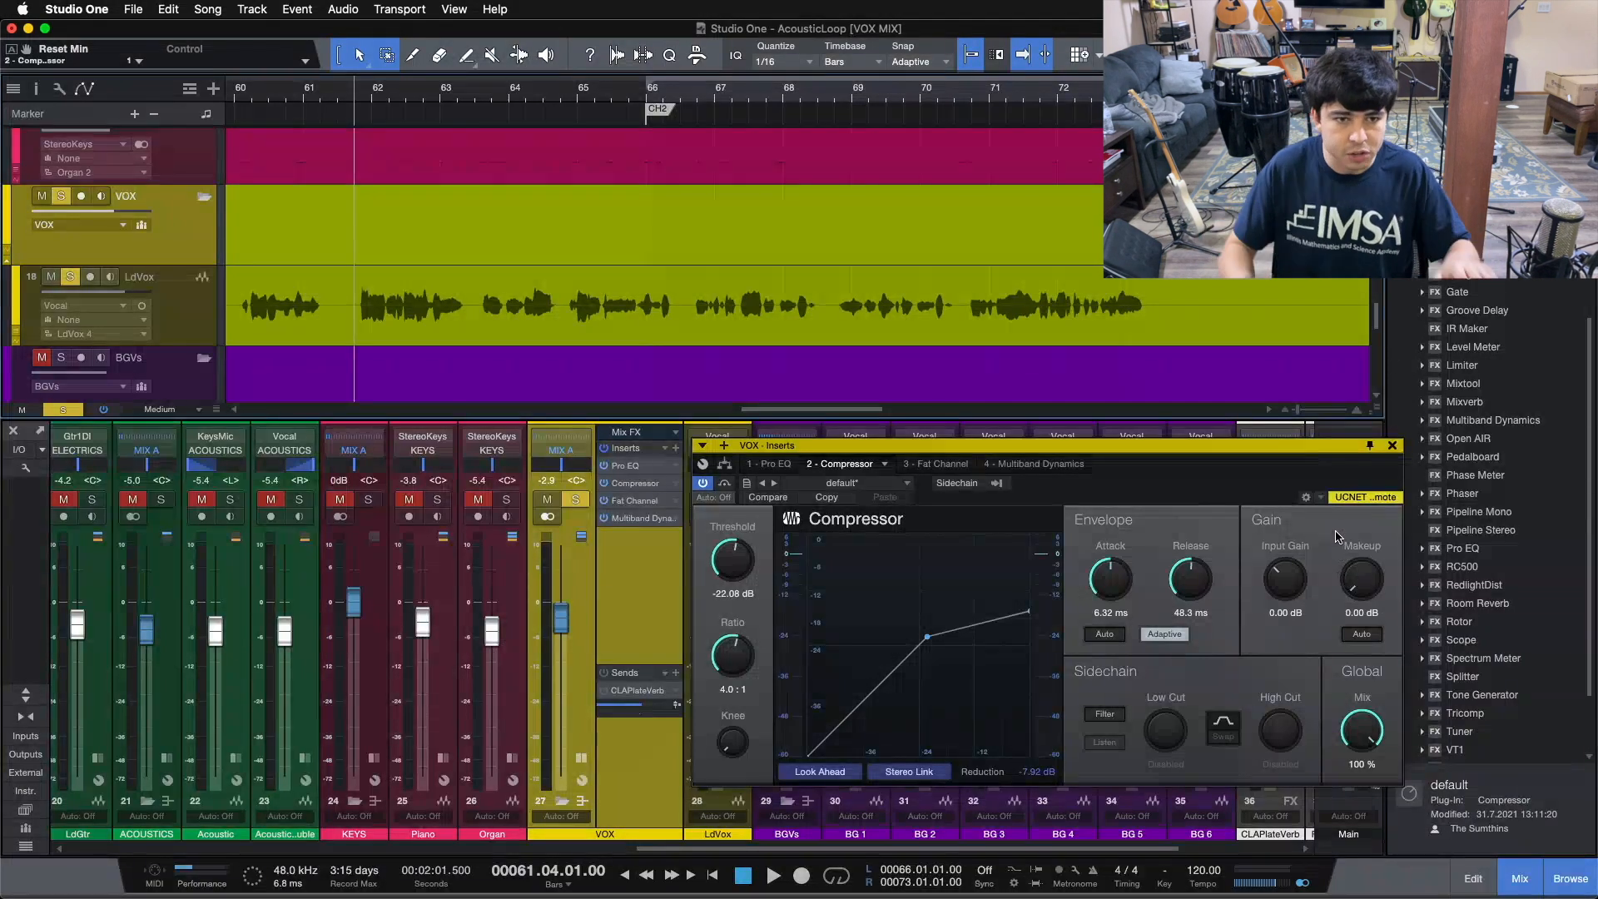
key("space")
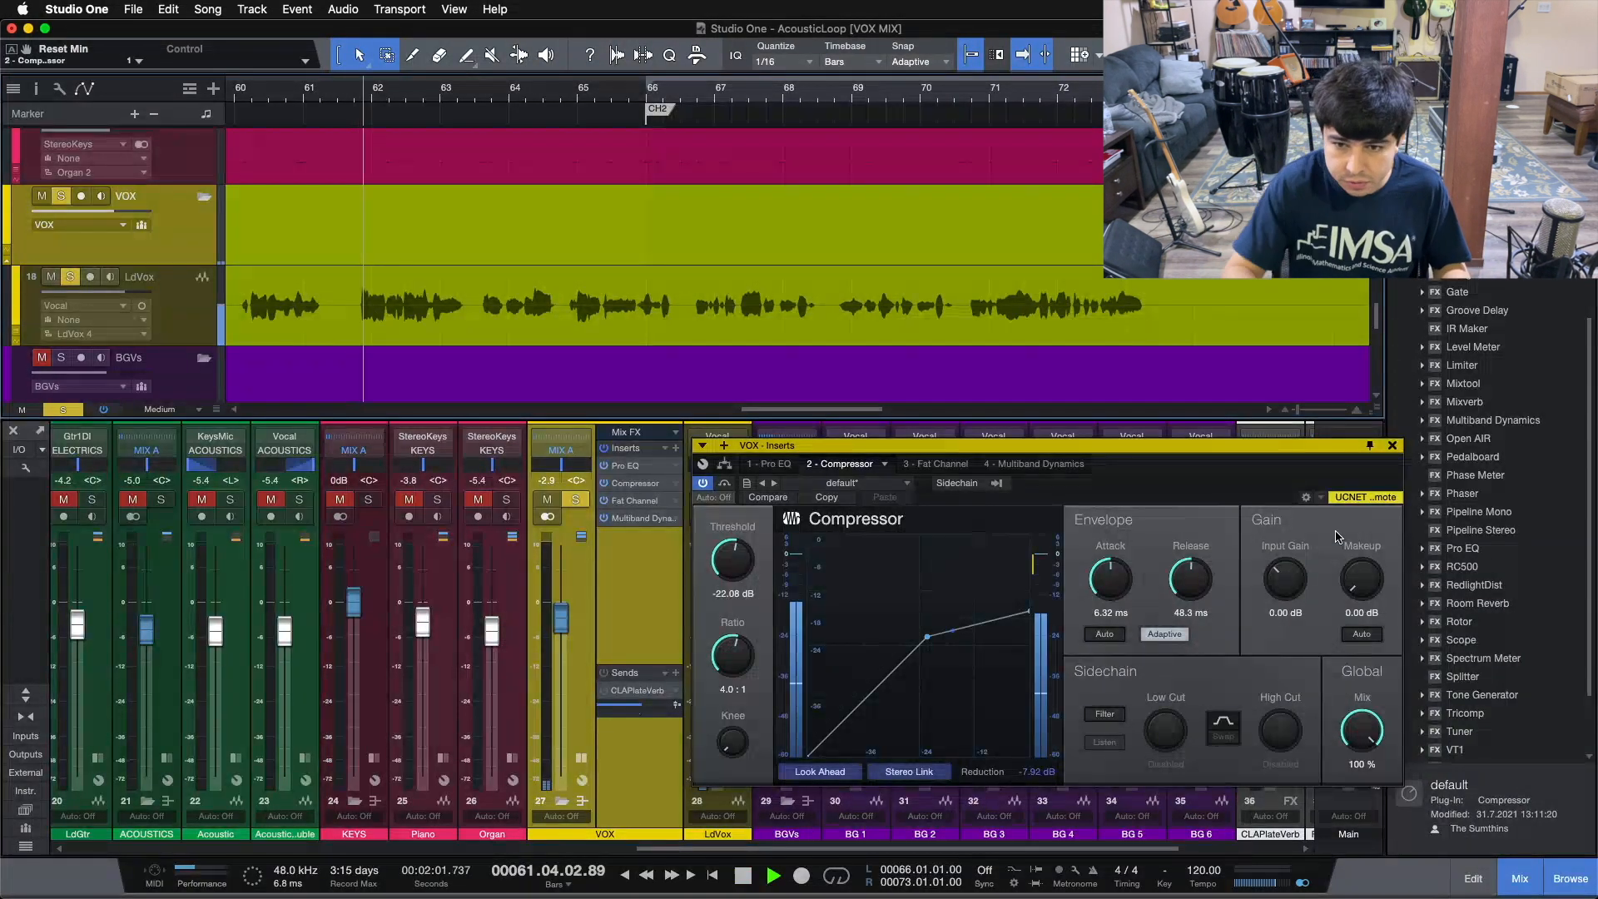
left_click_drag(1362, 581, 1363, 576)
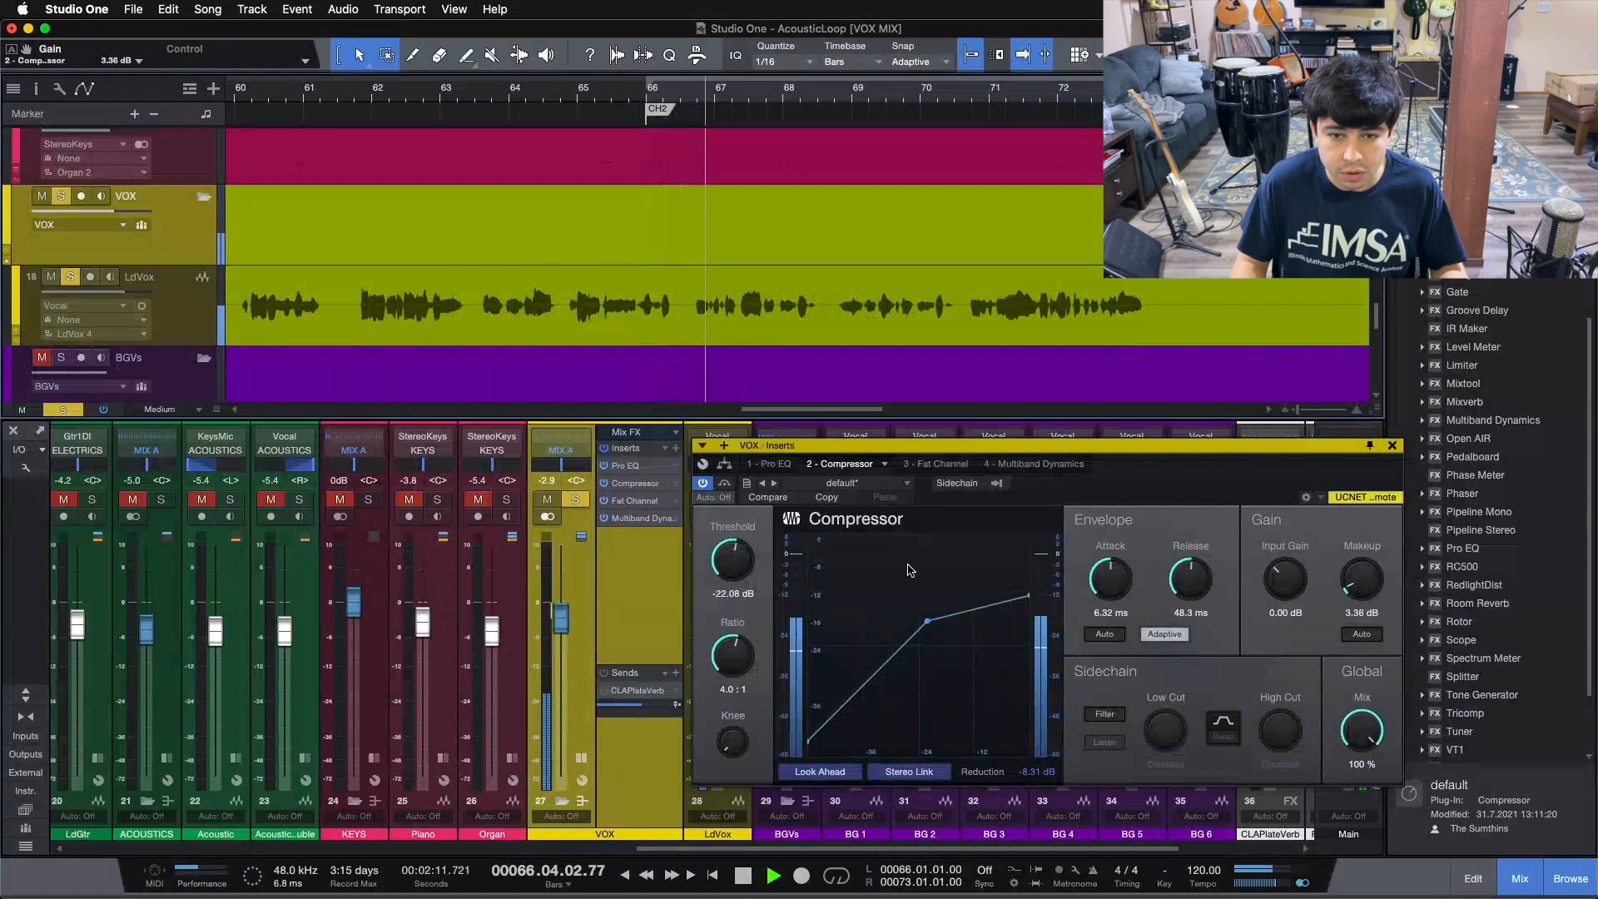
left_click(727, 482)
left_click(727, 483)
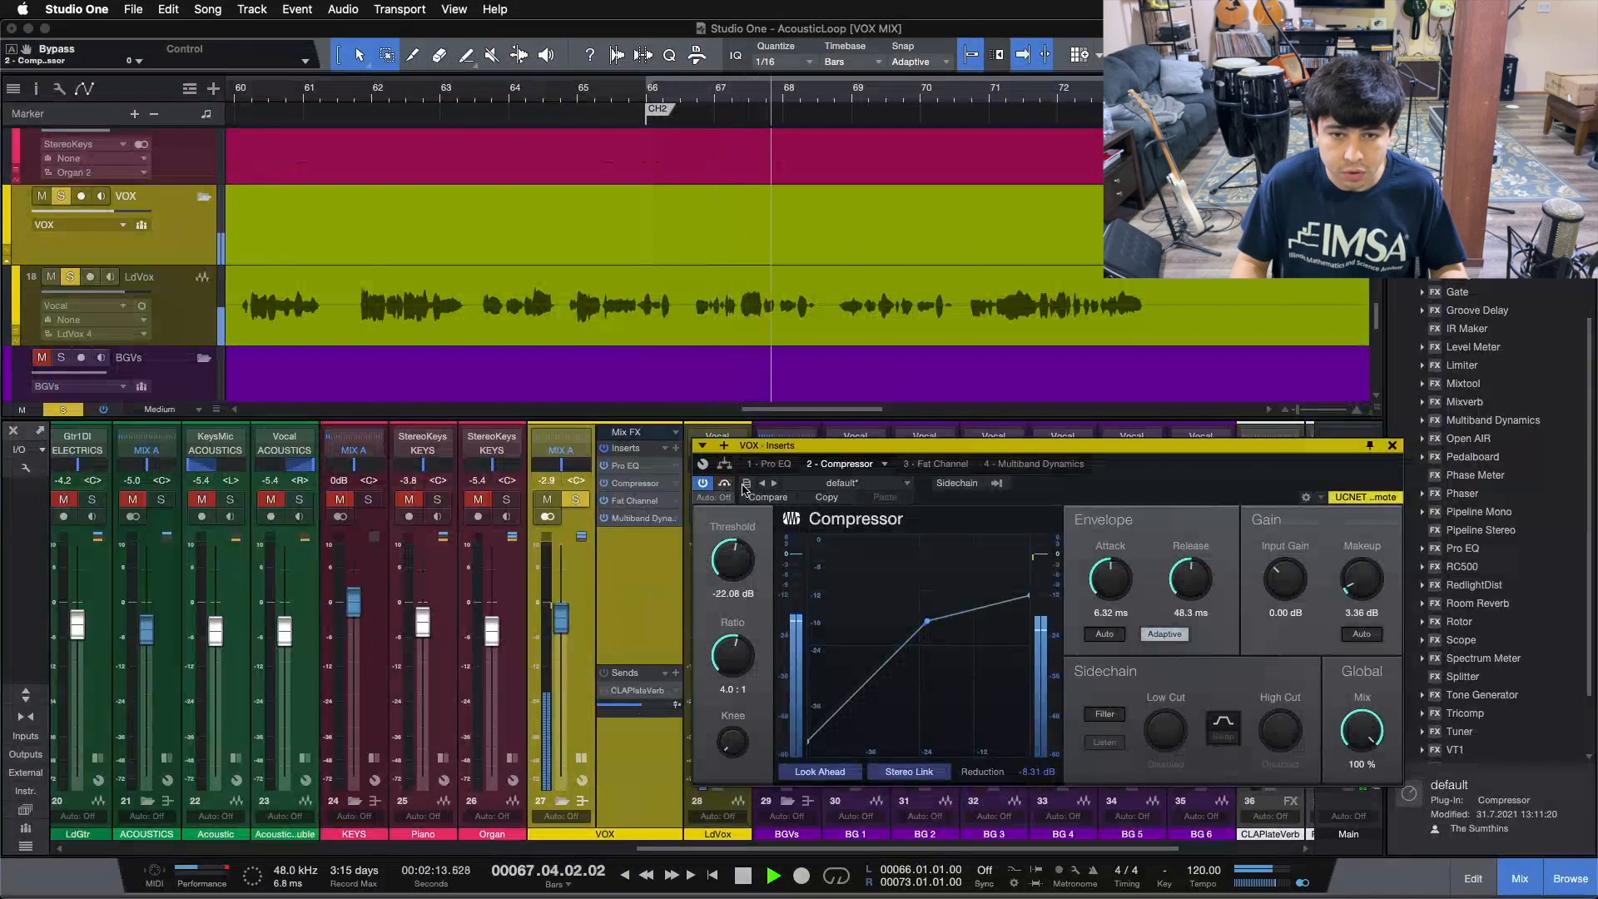
Step: Unsolo the VOX bus and raise the Compressor's makeup gain to 4.80 dB against the full mix from bar 61
key("s")
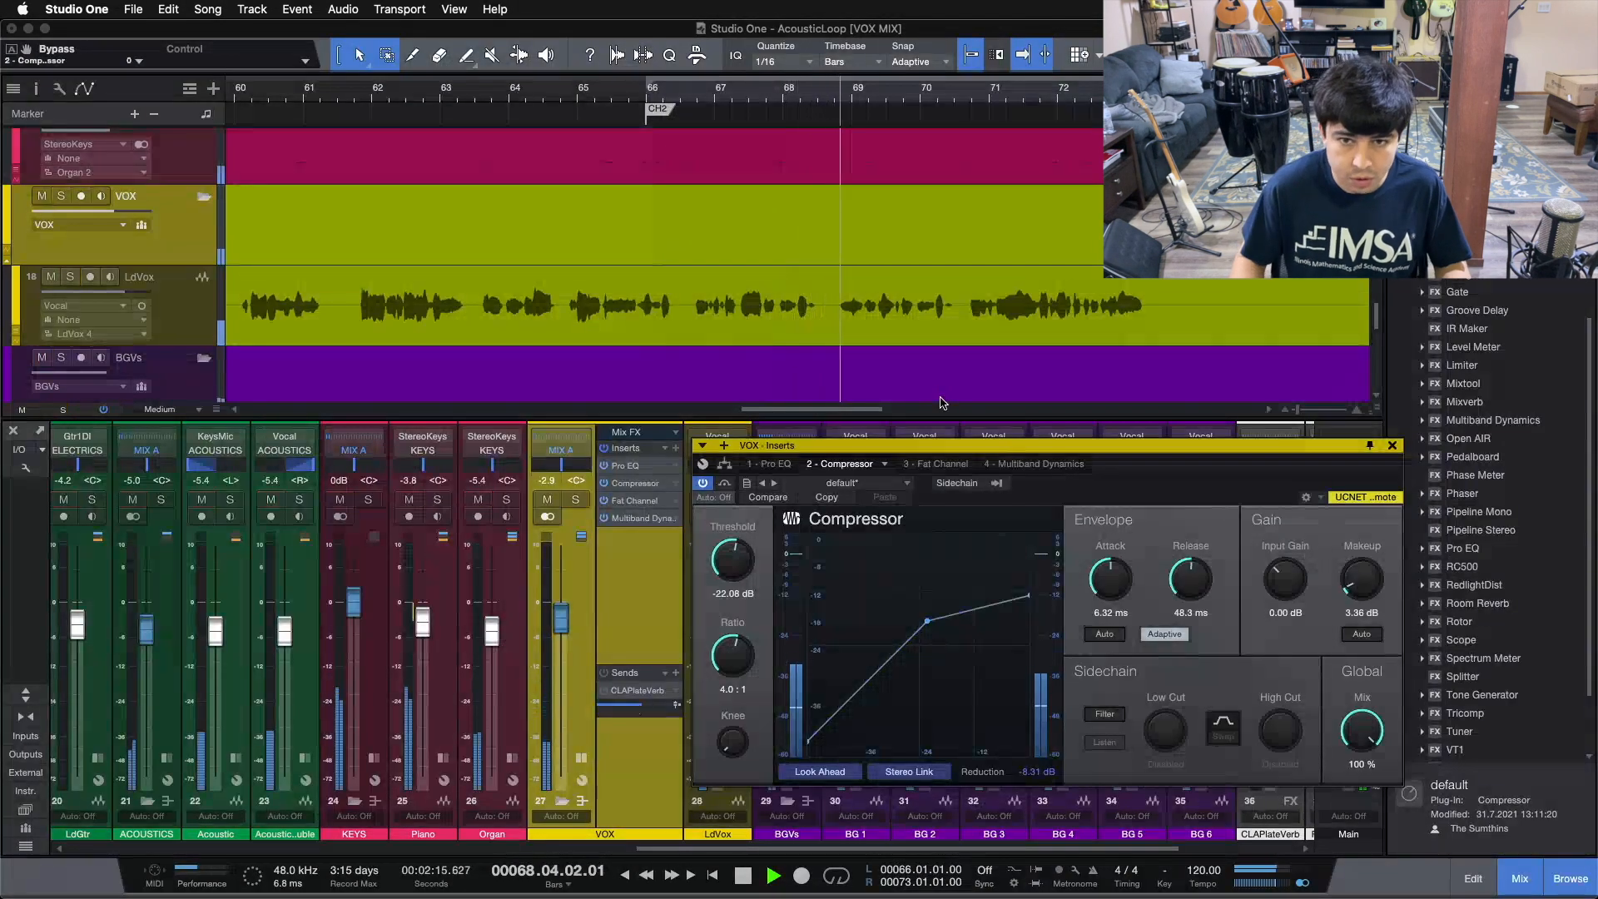
left_click(338, 96)
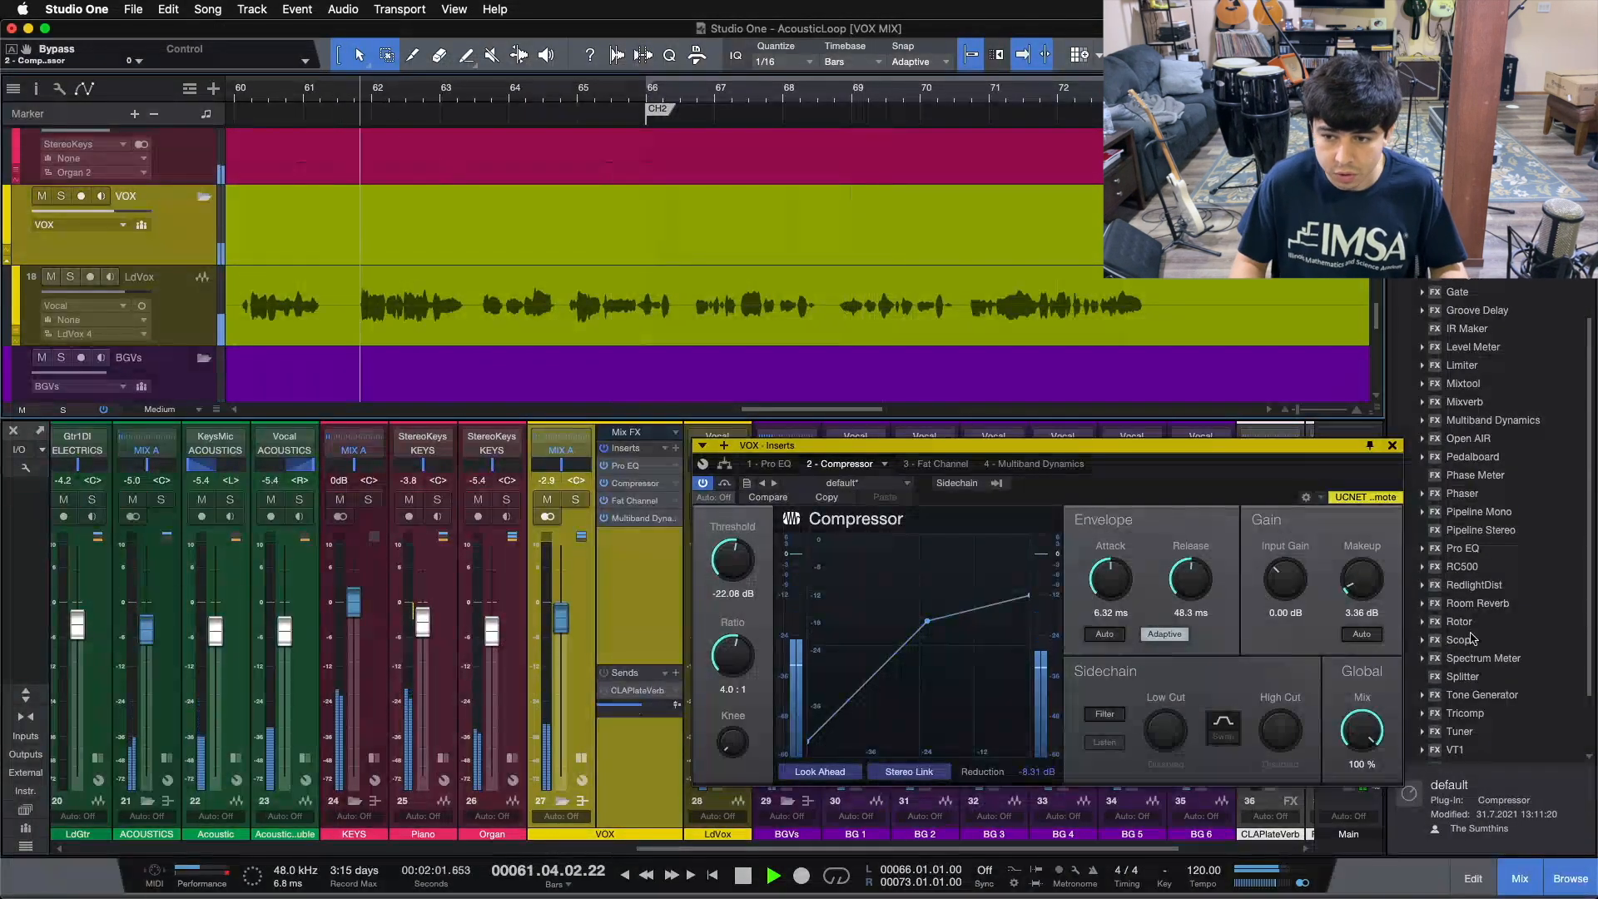
left_click_drag(1361, 586, 1361, 583)
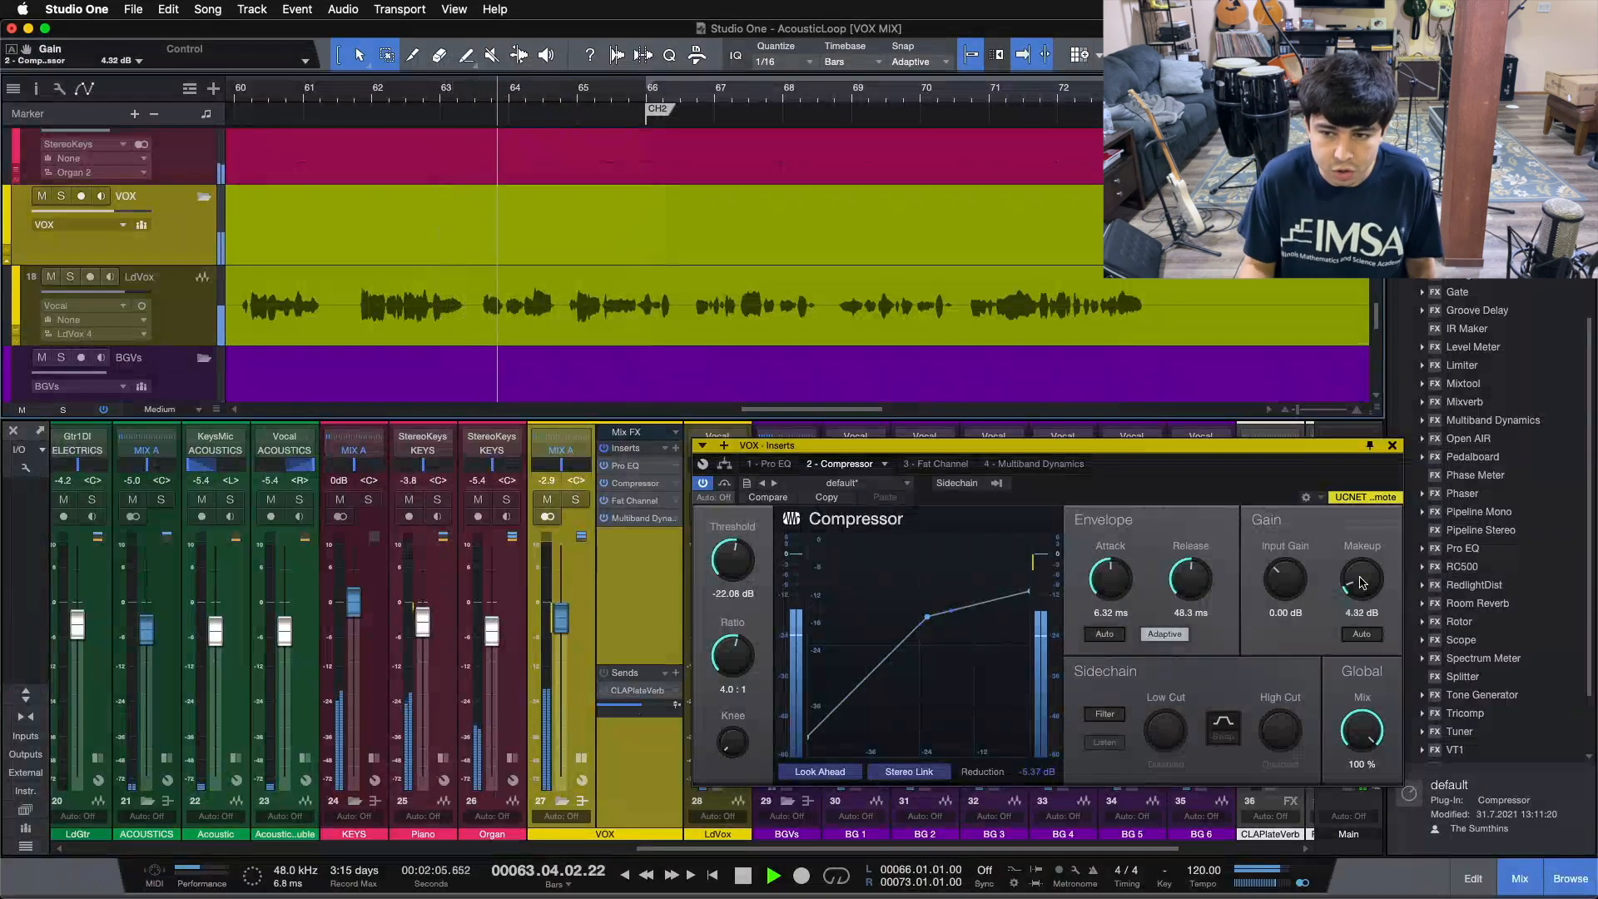
scroll(1361, 582, "up", 1)
scroll(1362, 583, "up", 1)
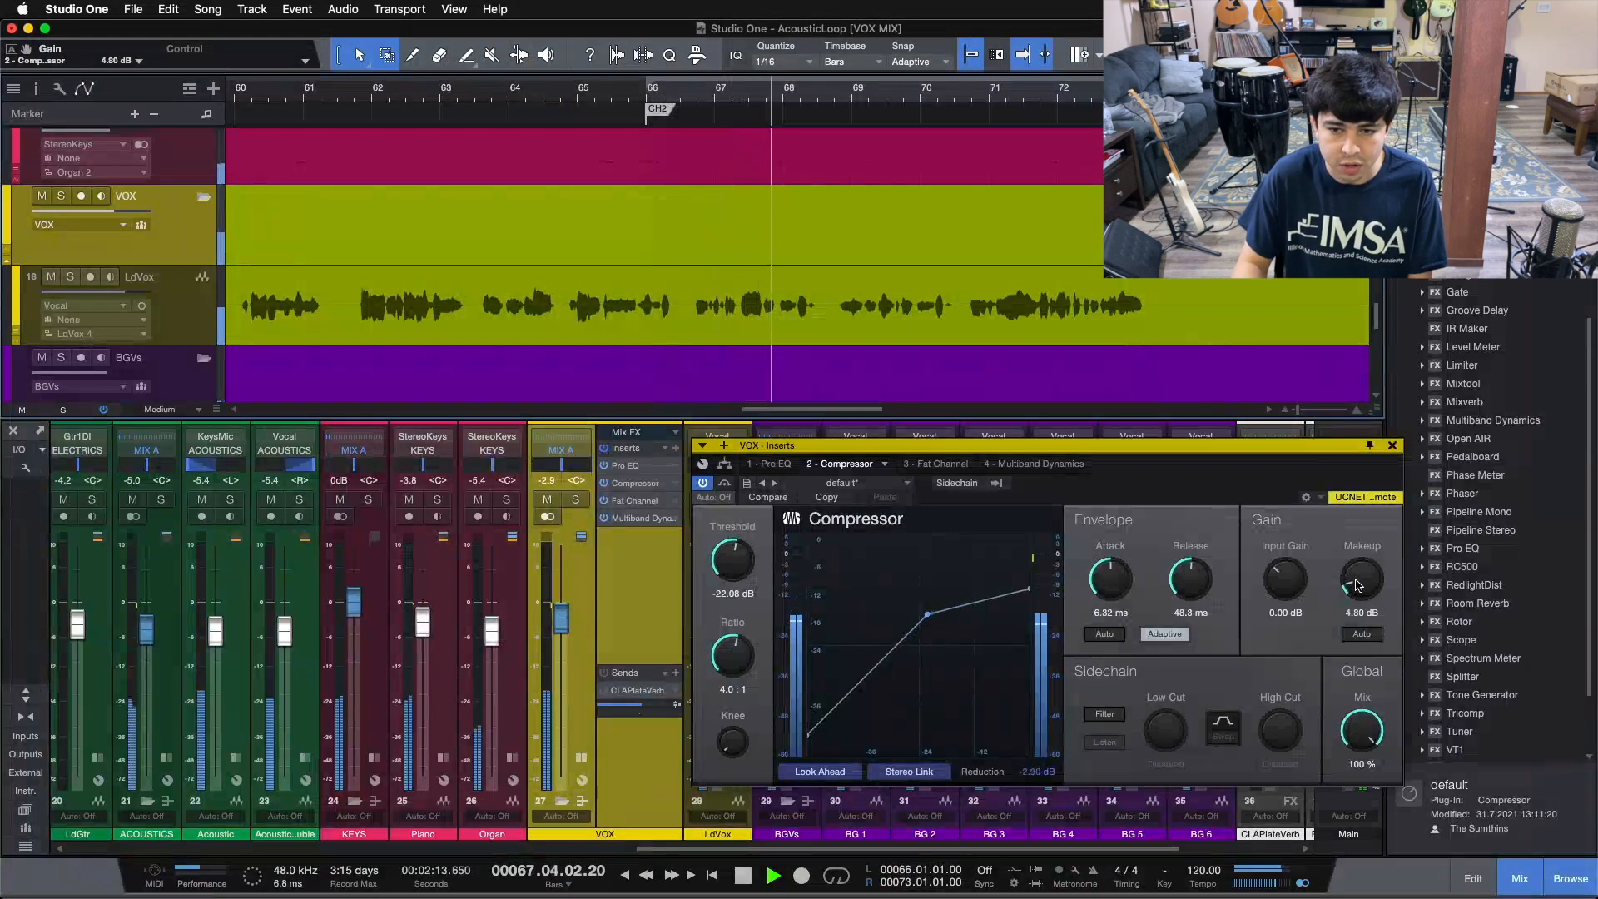
Step: Glance at the Multiband Dynamics insert, return to the Compressor and raise its makeup gain to 5.28 dB during playback from bar 61
left_click(1034, 463)
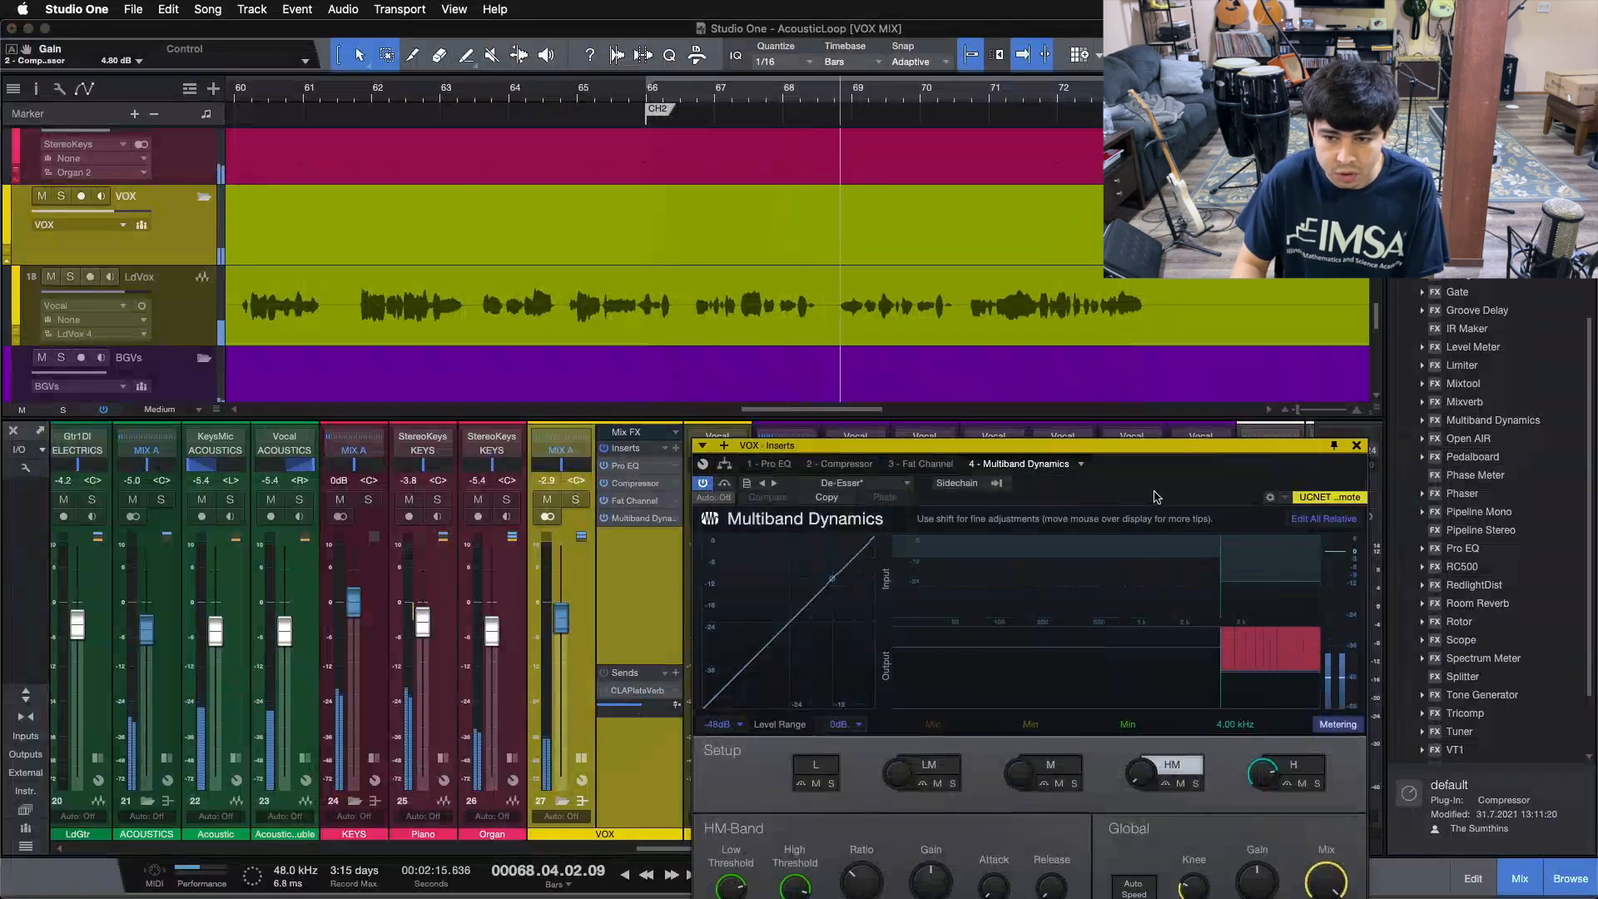
left_click(826, 467)
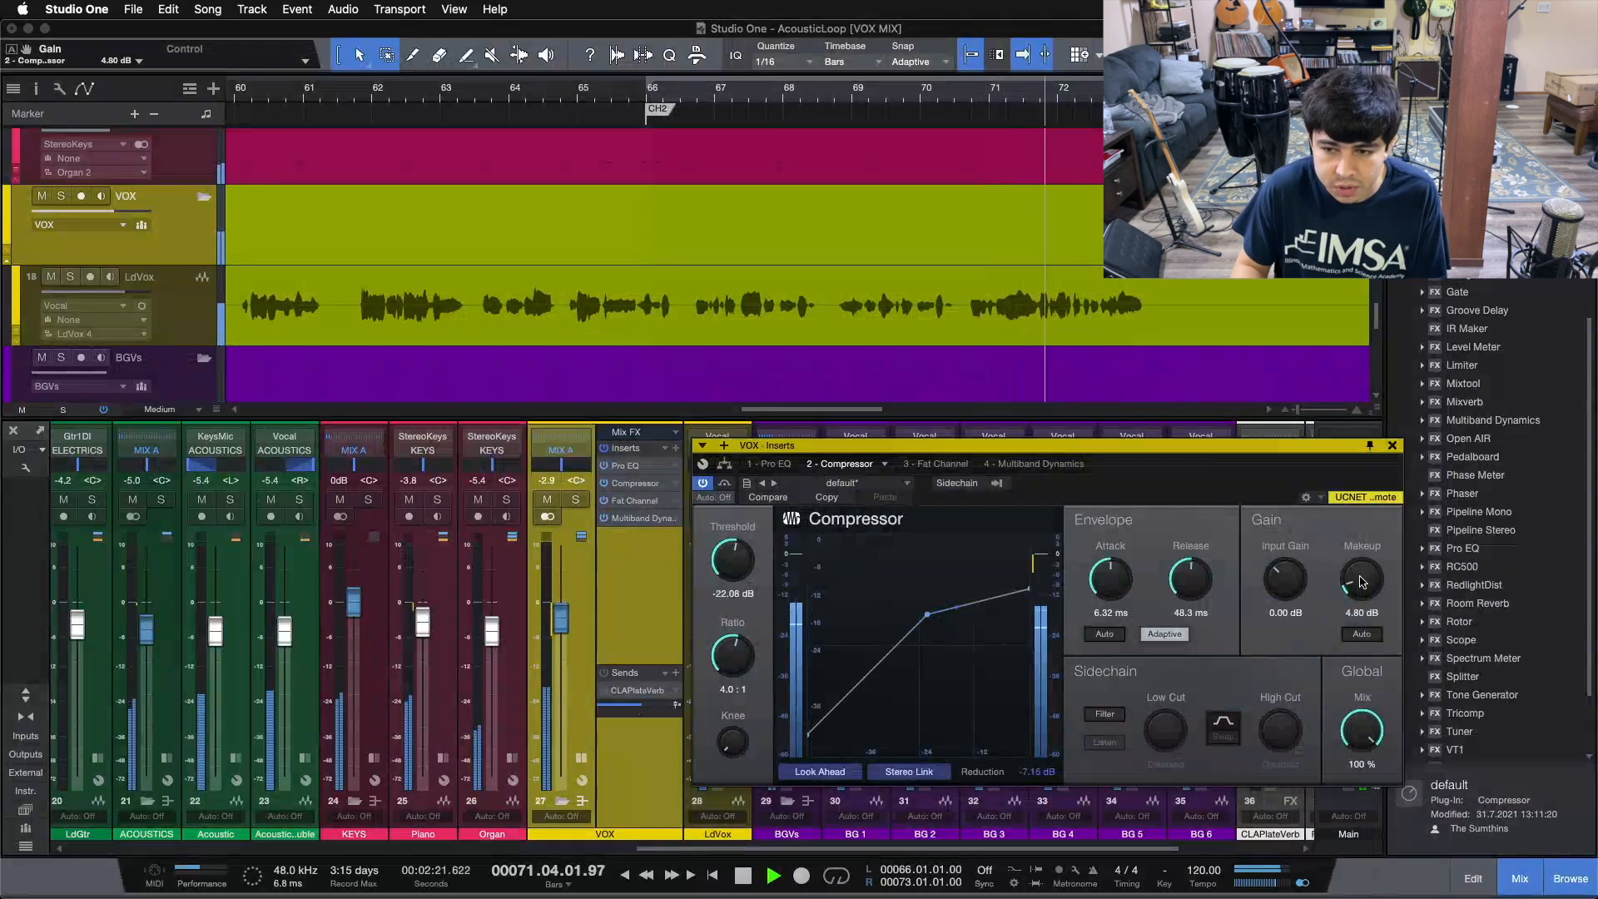
left_click(341, 91)
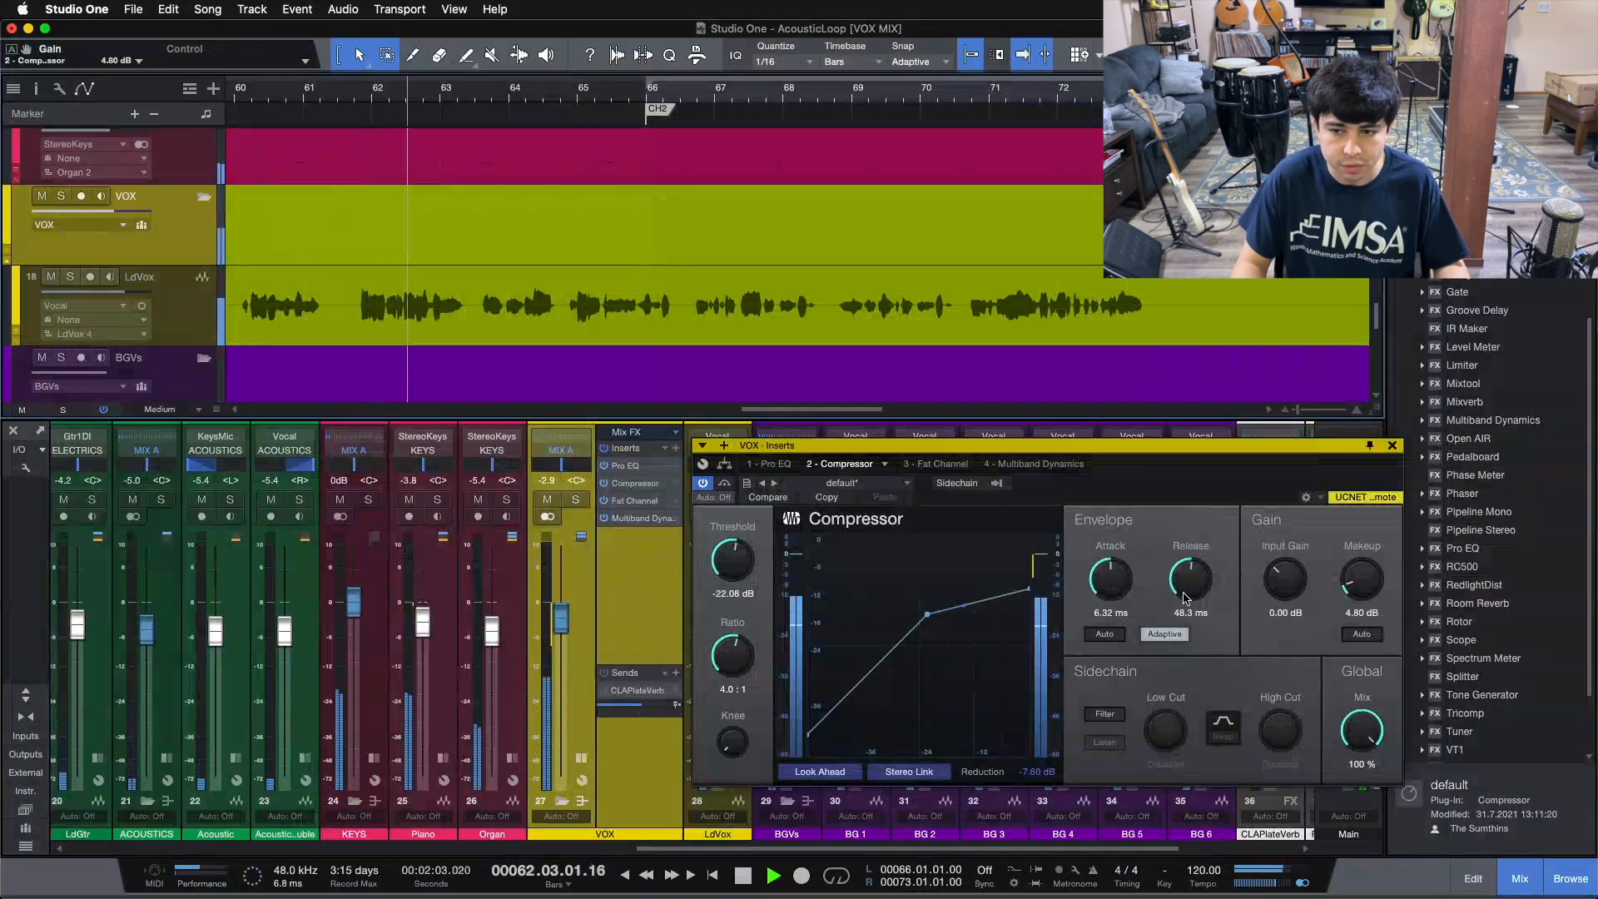
left_click_drag(1363, 585, 1369, 578)
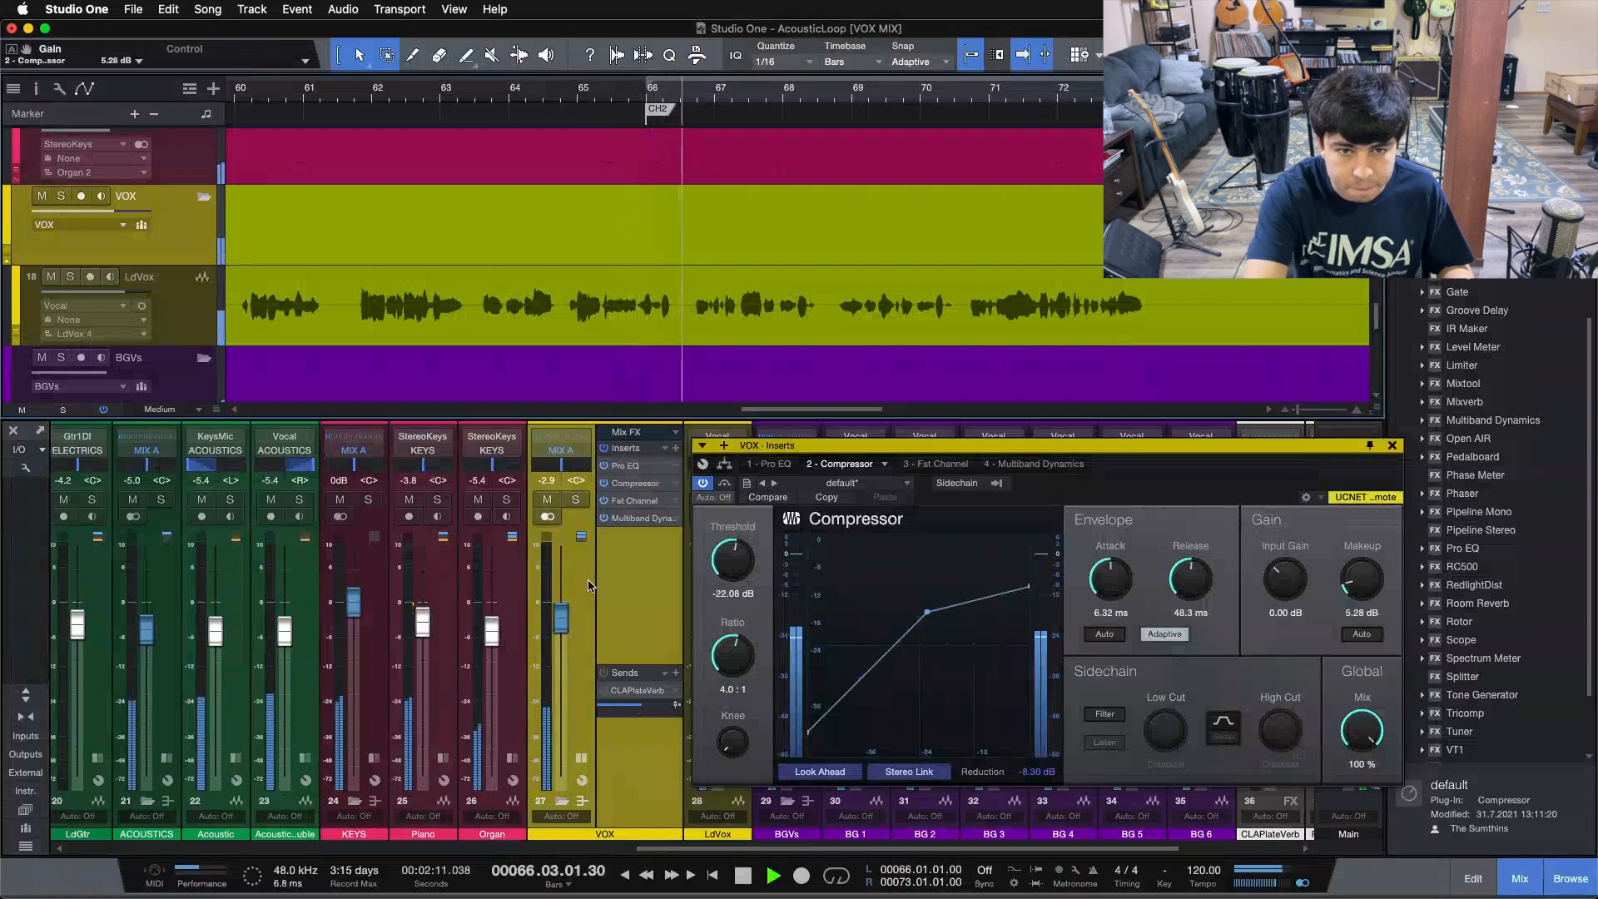
key("space")
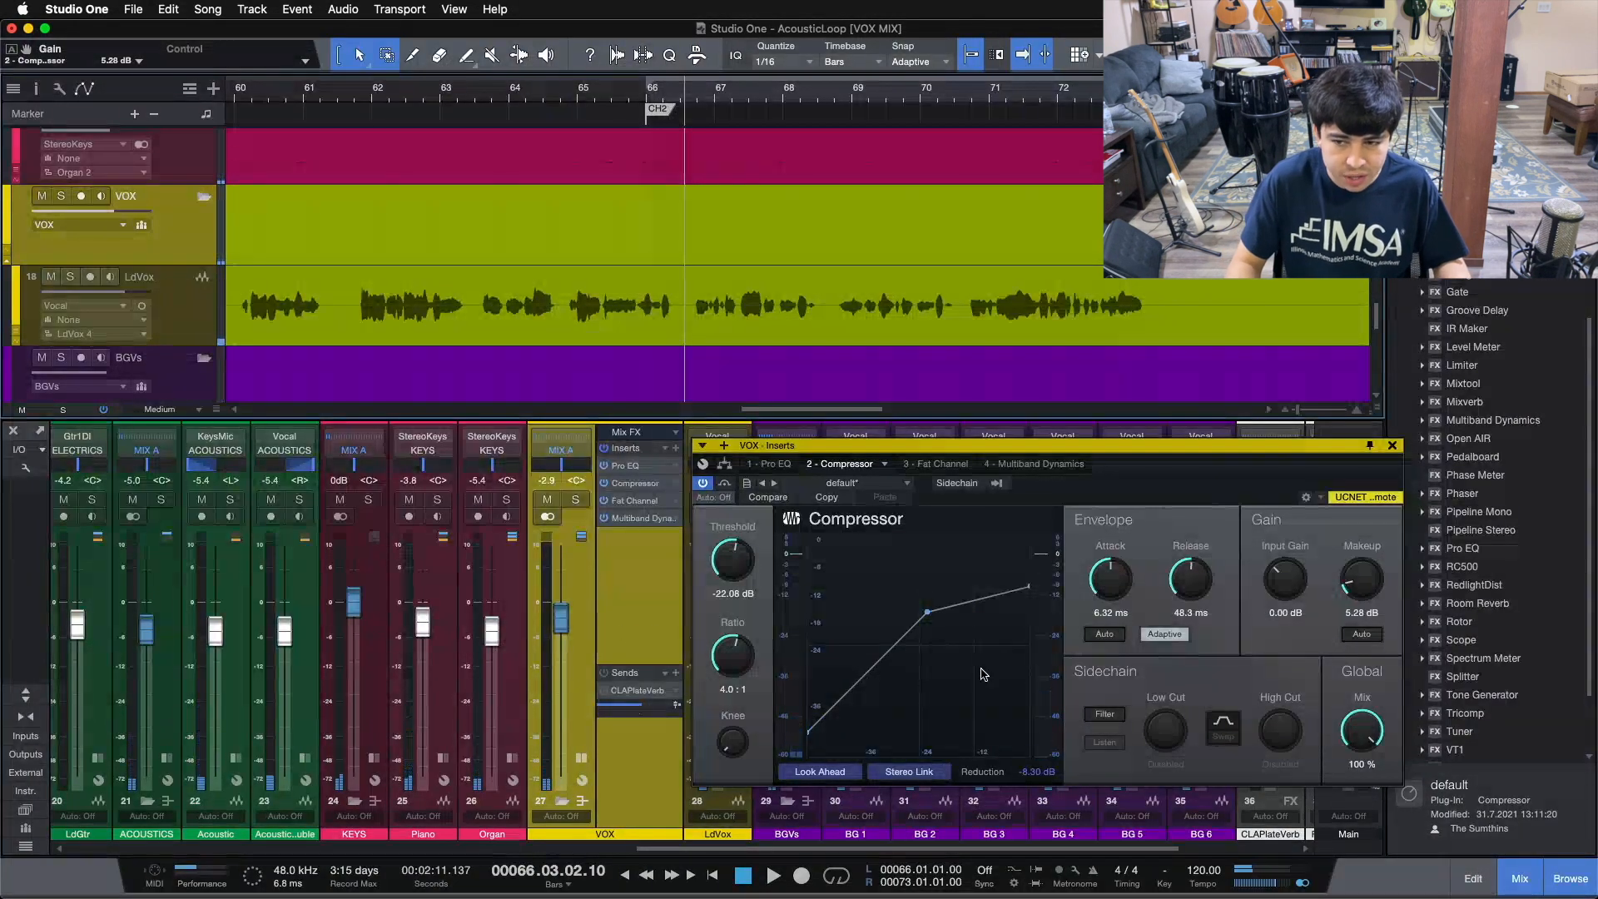
Step: Play the full mix from bar 61 and compare the vocal with the Compressor bypassed and active, leaving it active
left_click(352, 101)
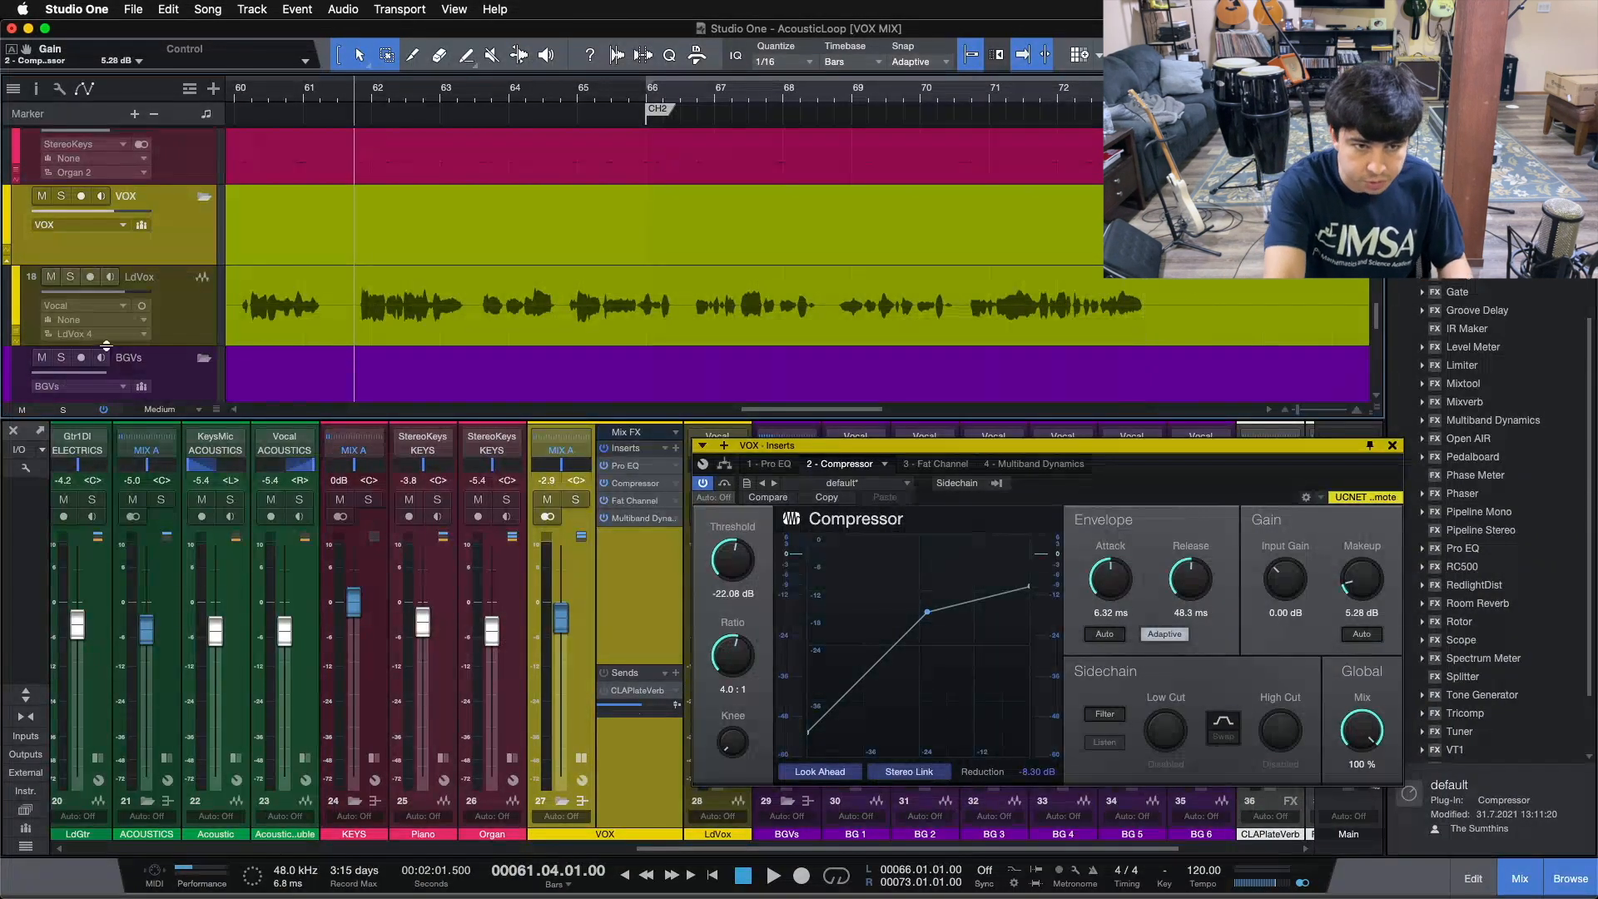
key("space")
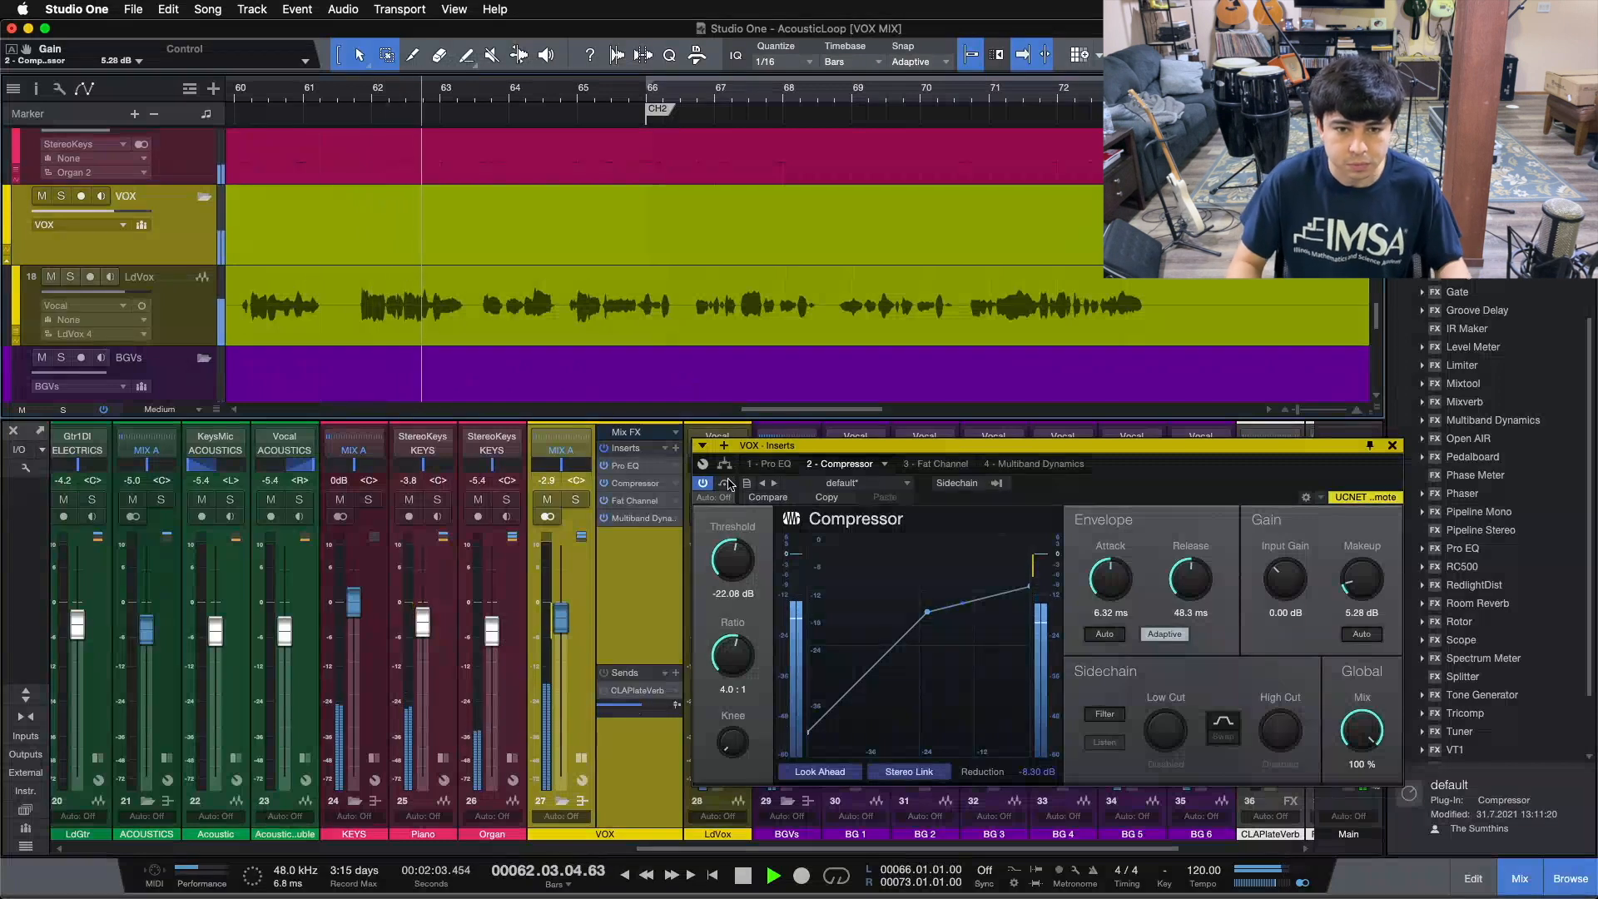
left_click(726, 484)
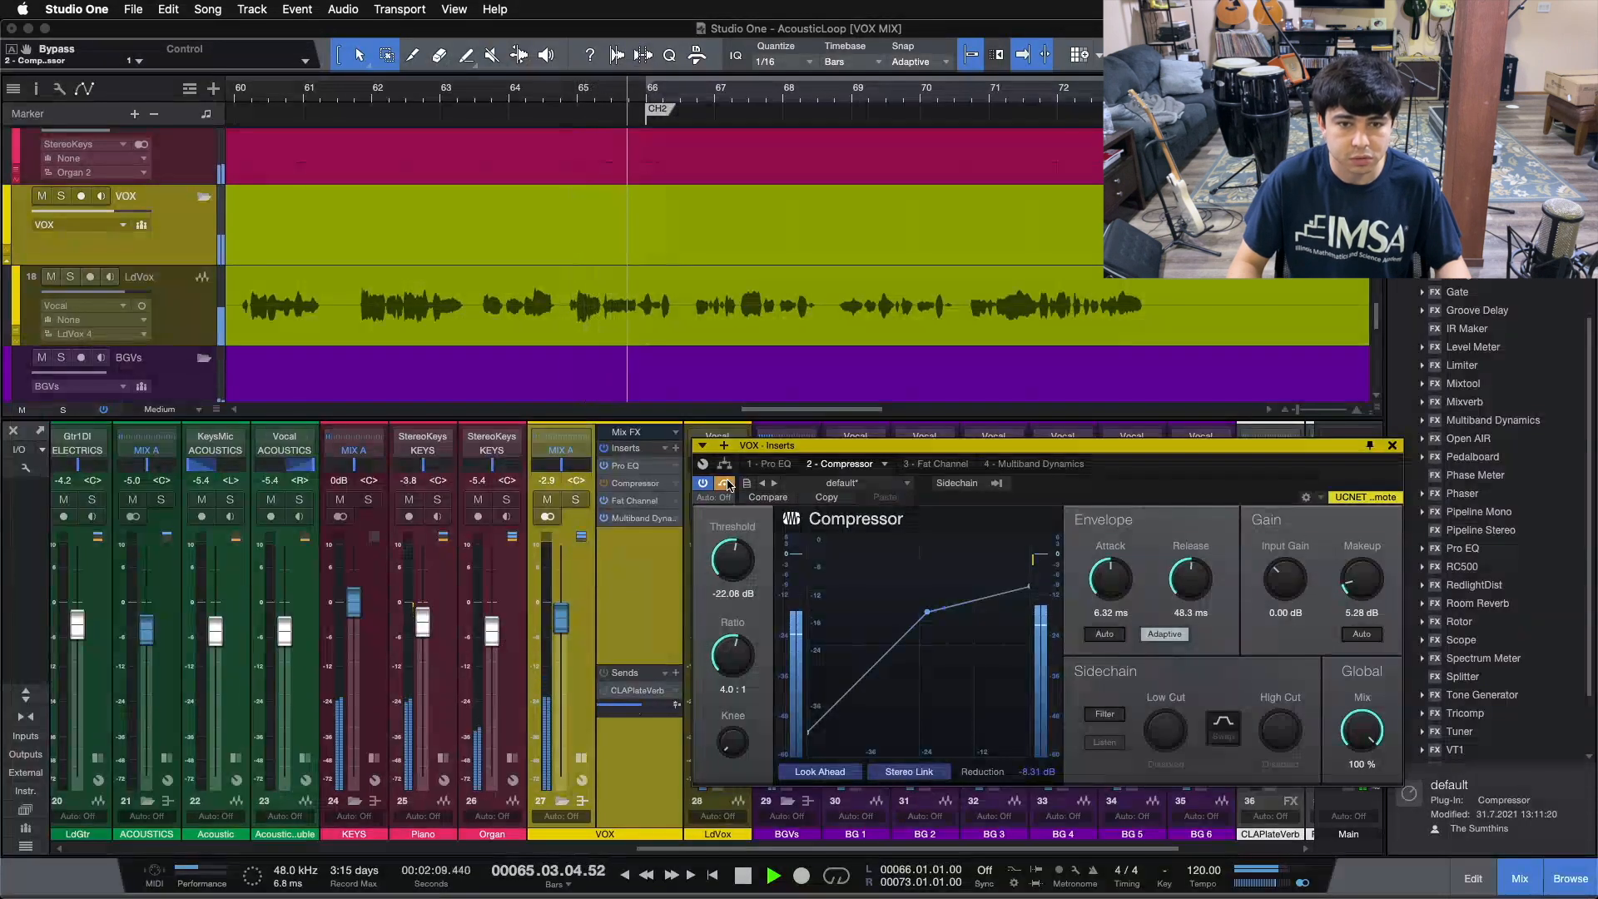
left_click(727, 483)
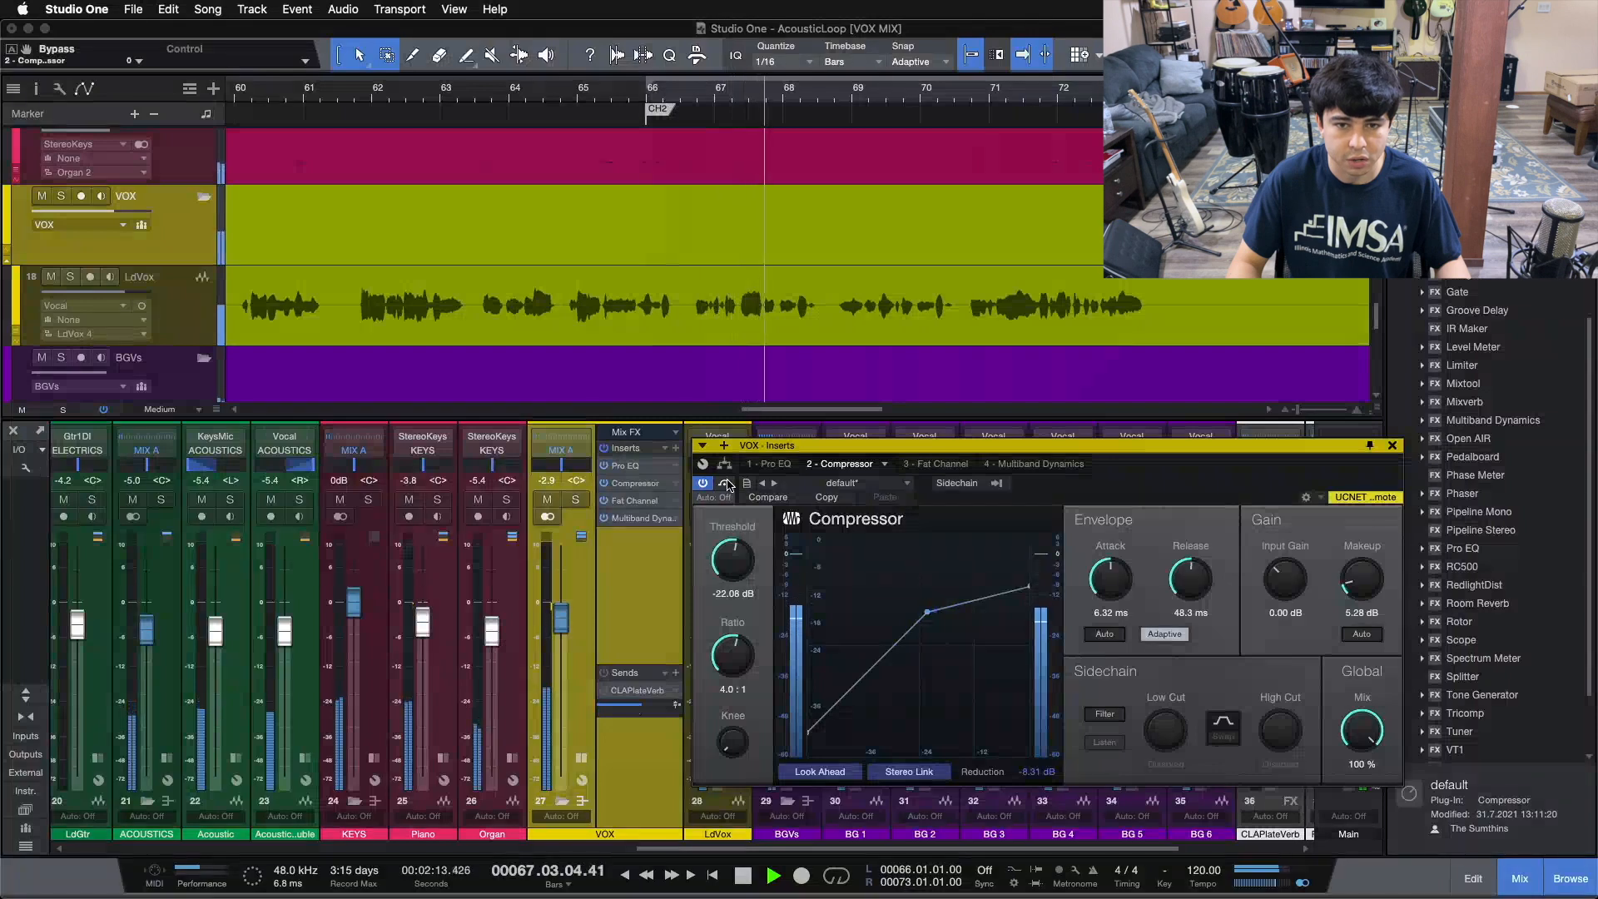
left_click(727, 484)
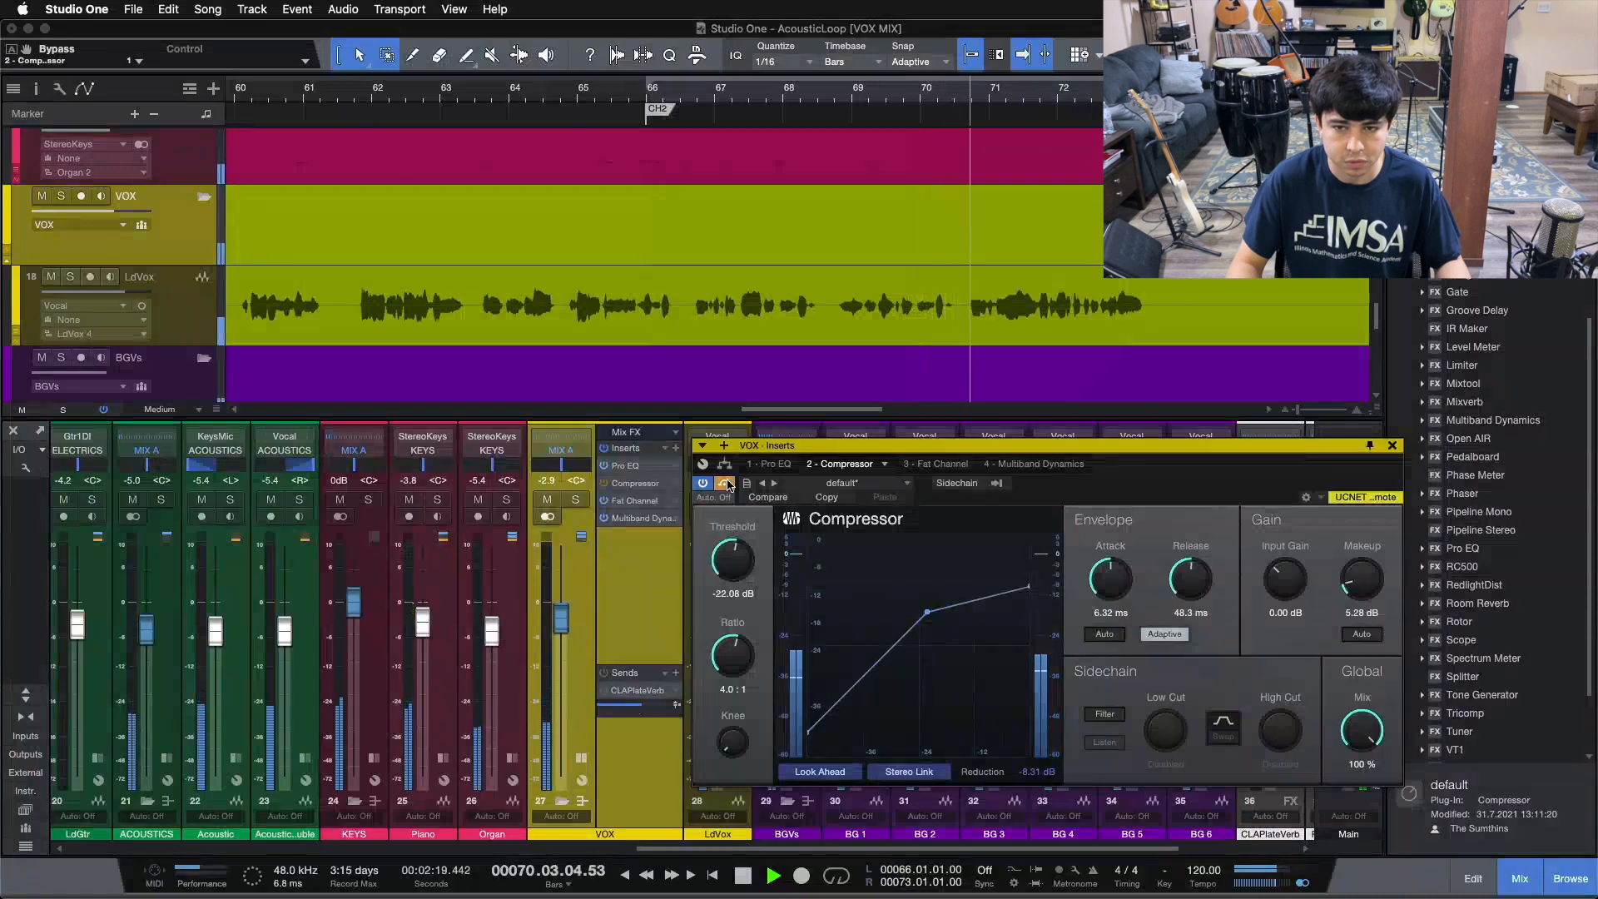
left_click(726, 484)
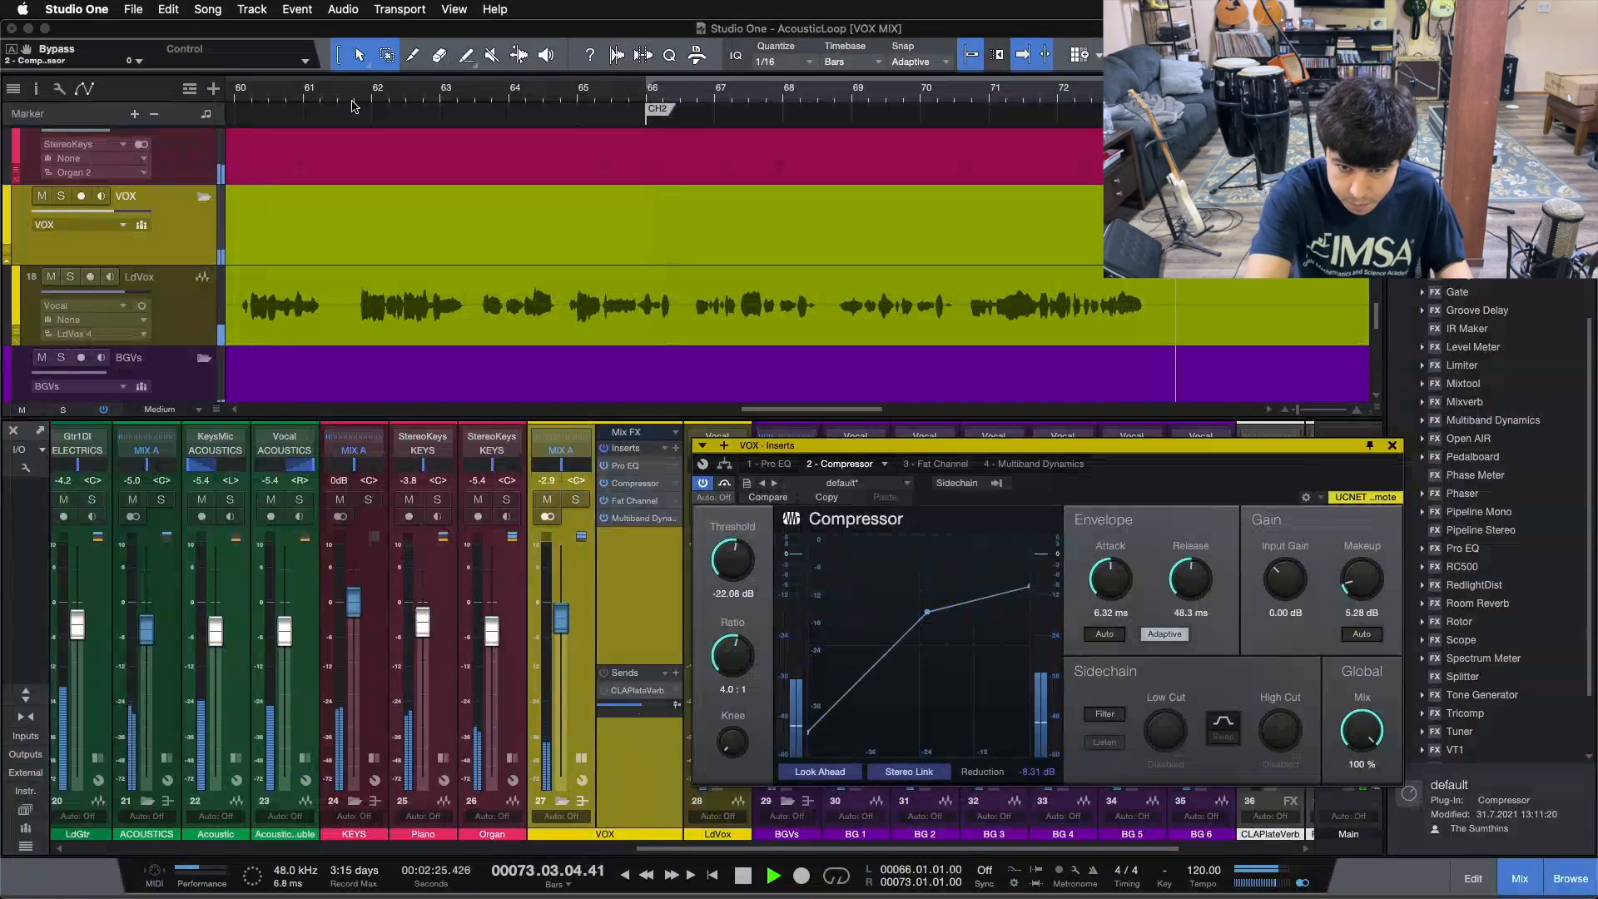
key("space")
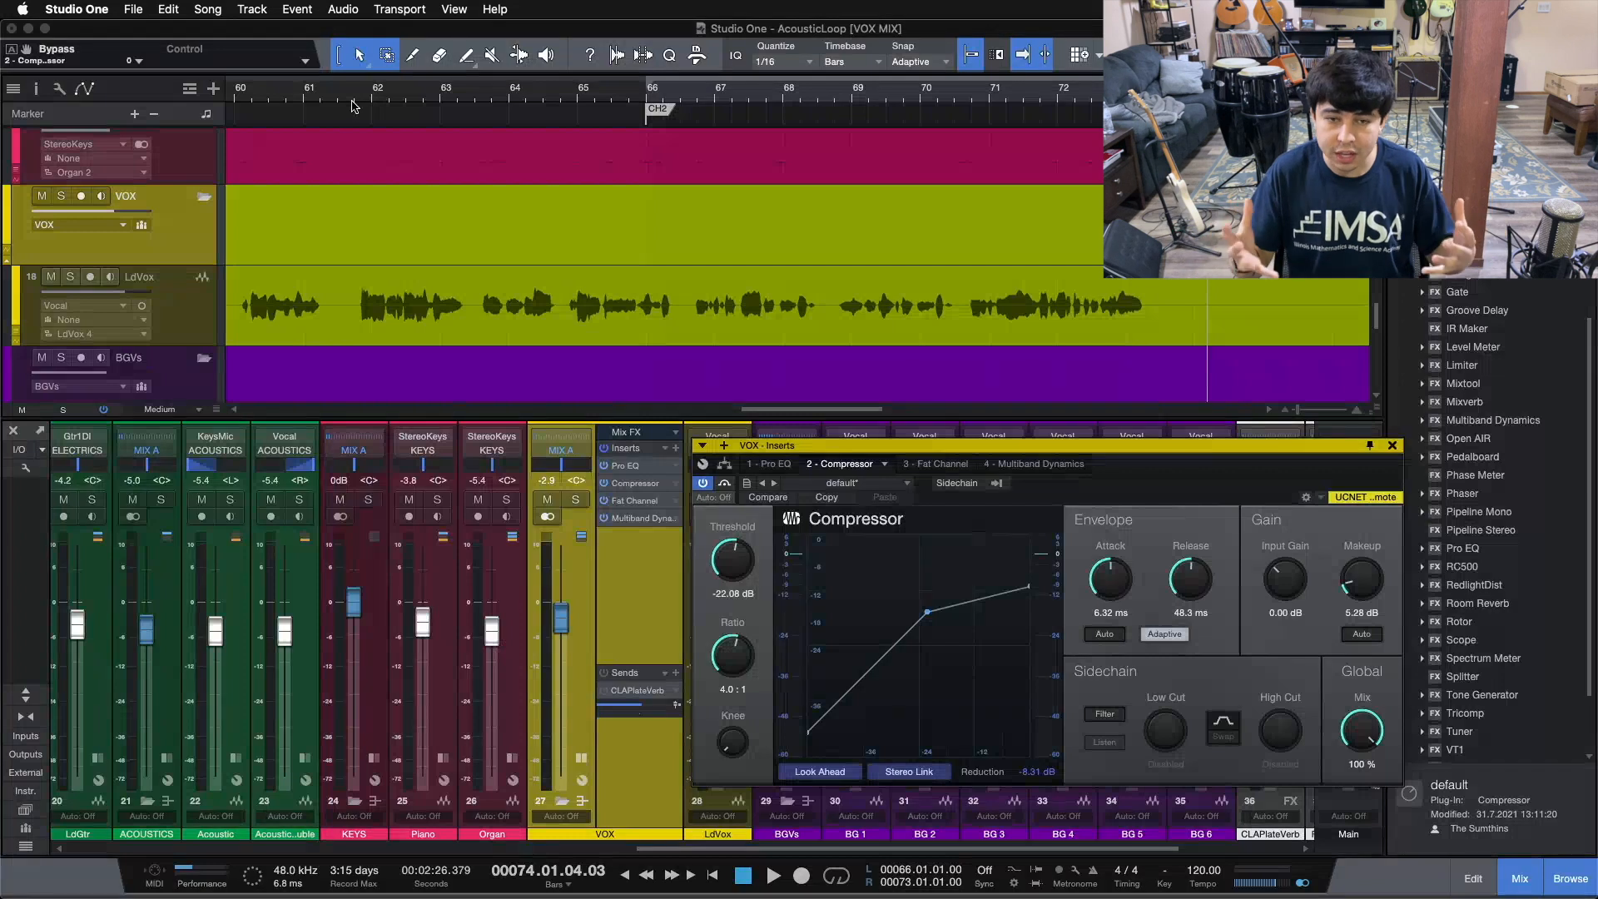
Step: Solo the VOX bus and play from bar 61, alternating the Compressor between active and bypassed, ending bypassed
left_click(354, 106)
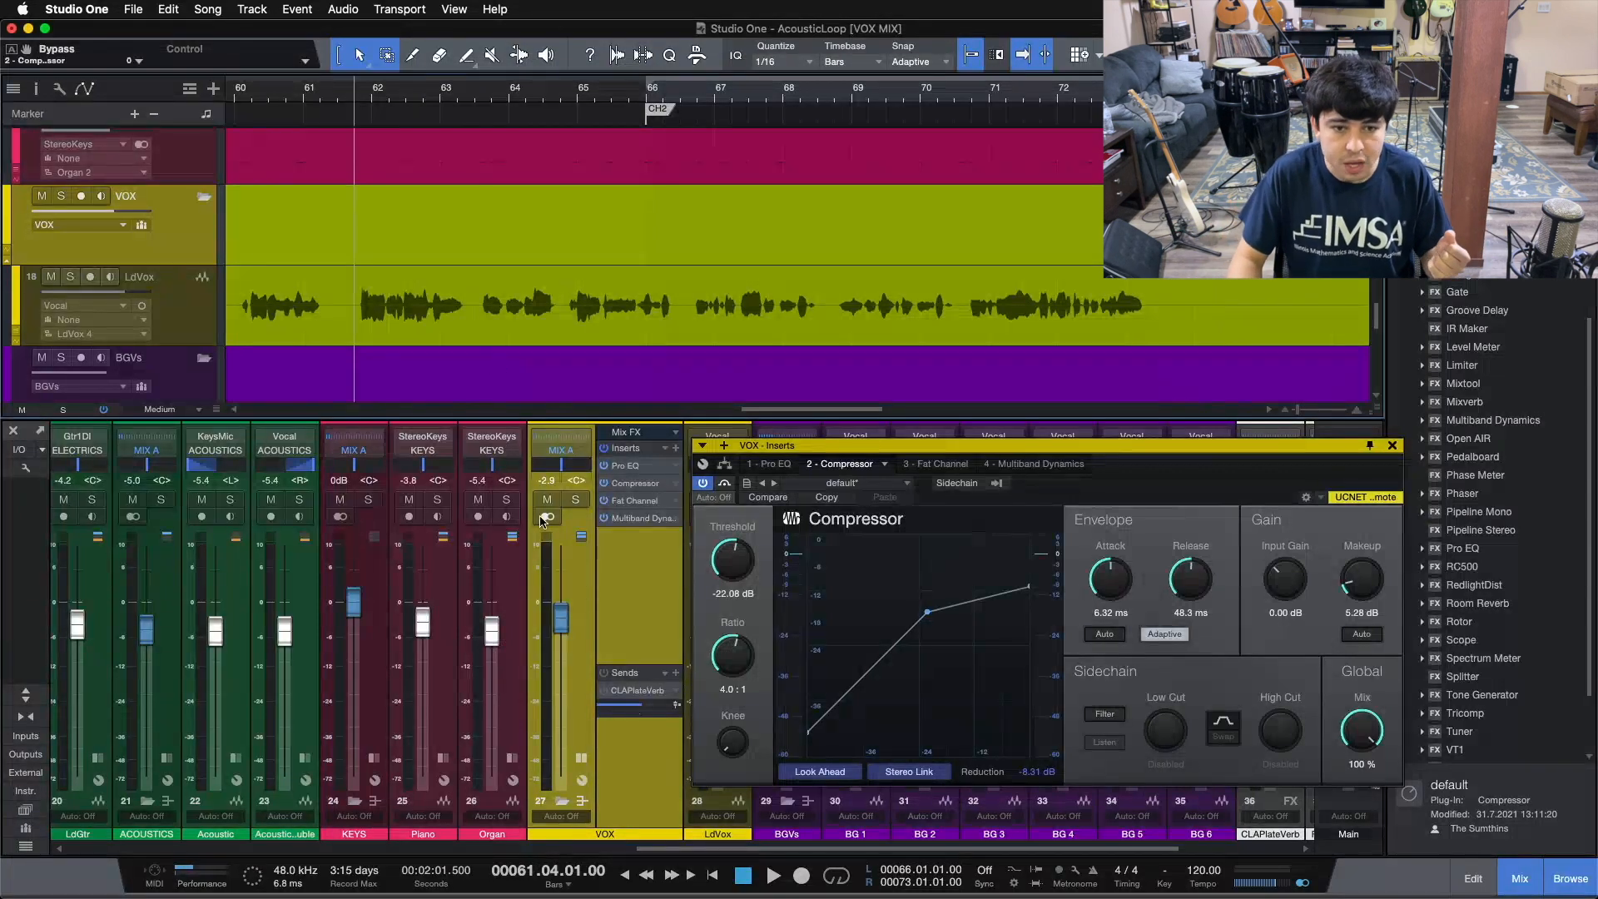
left_click(574, 500)
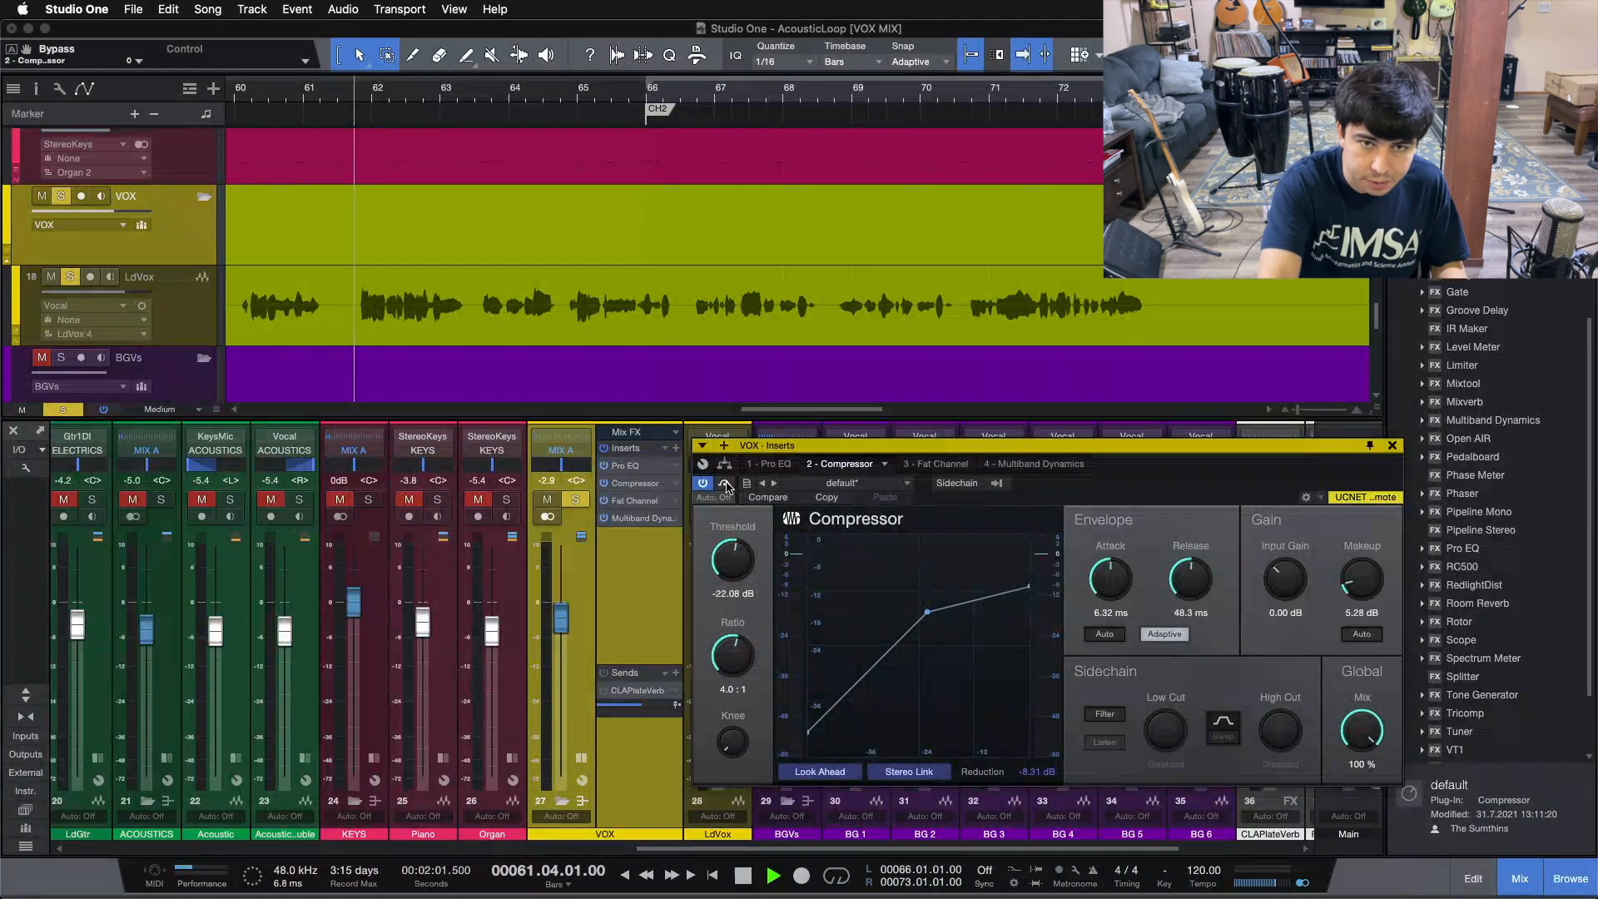
key("space")
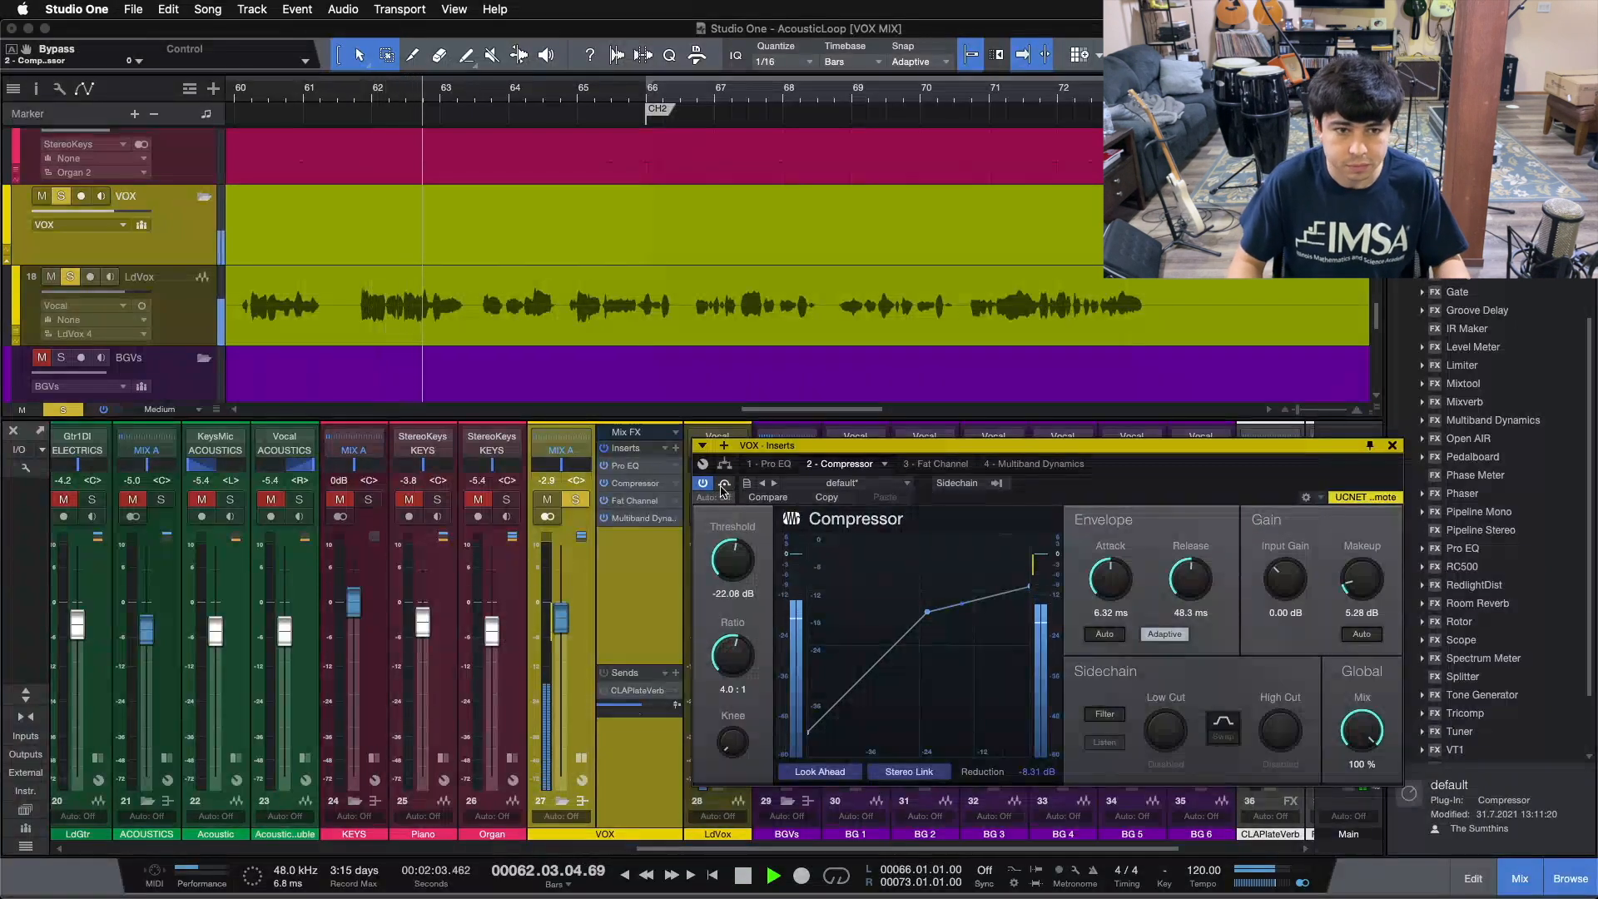
left_click(723, 487)
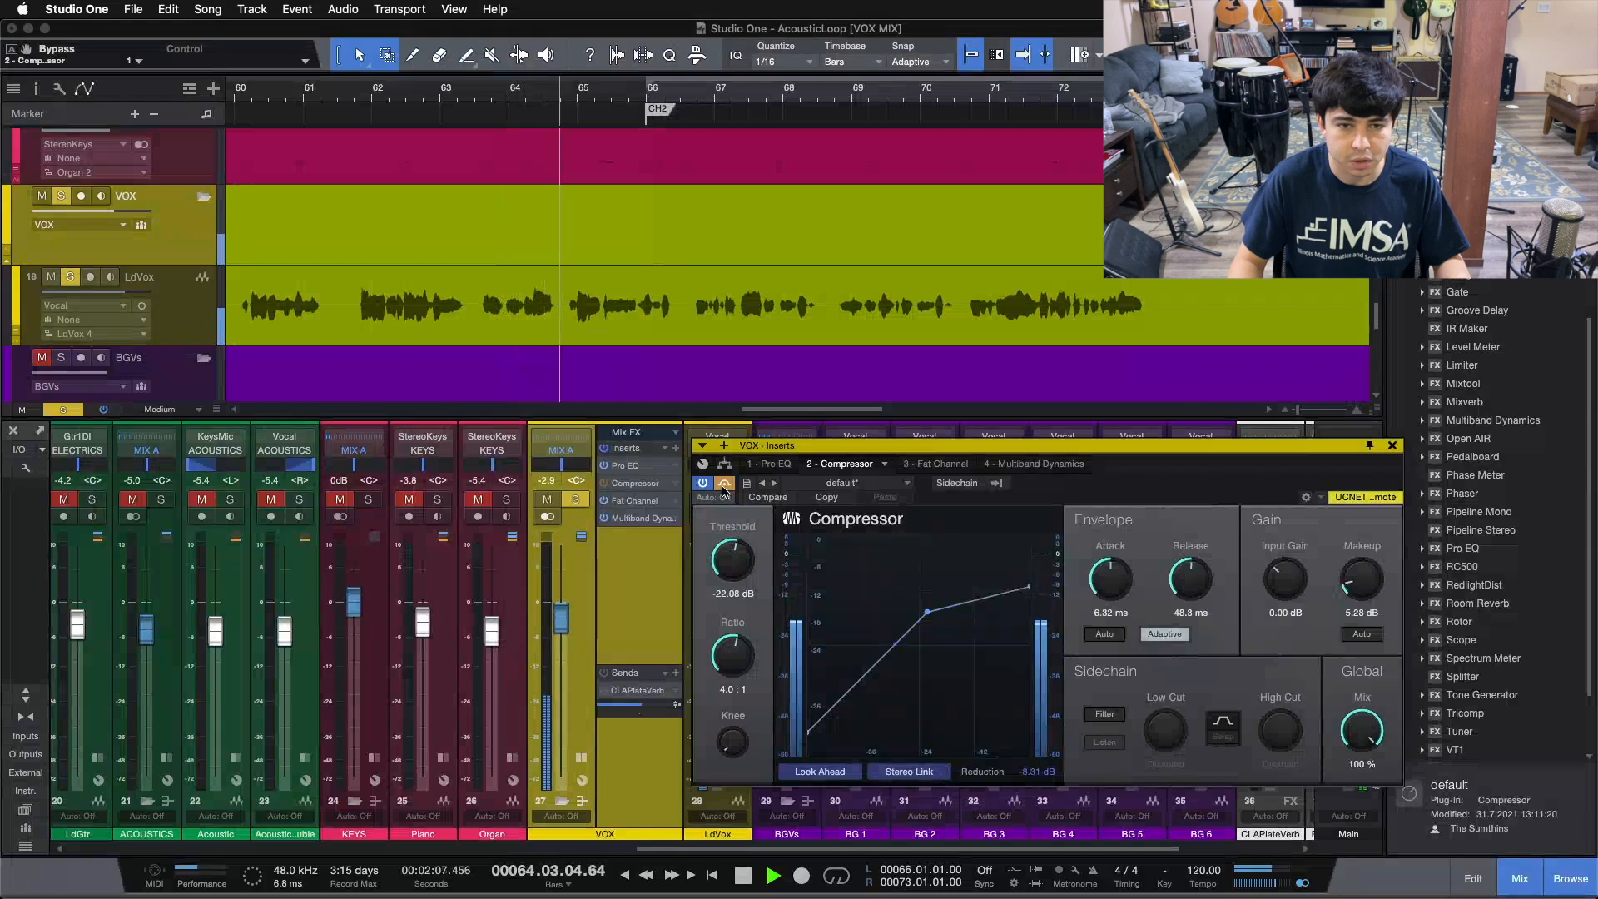
left_click(723, 488)
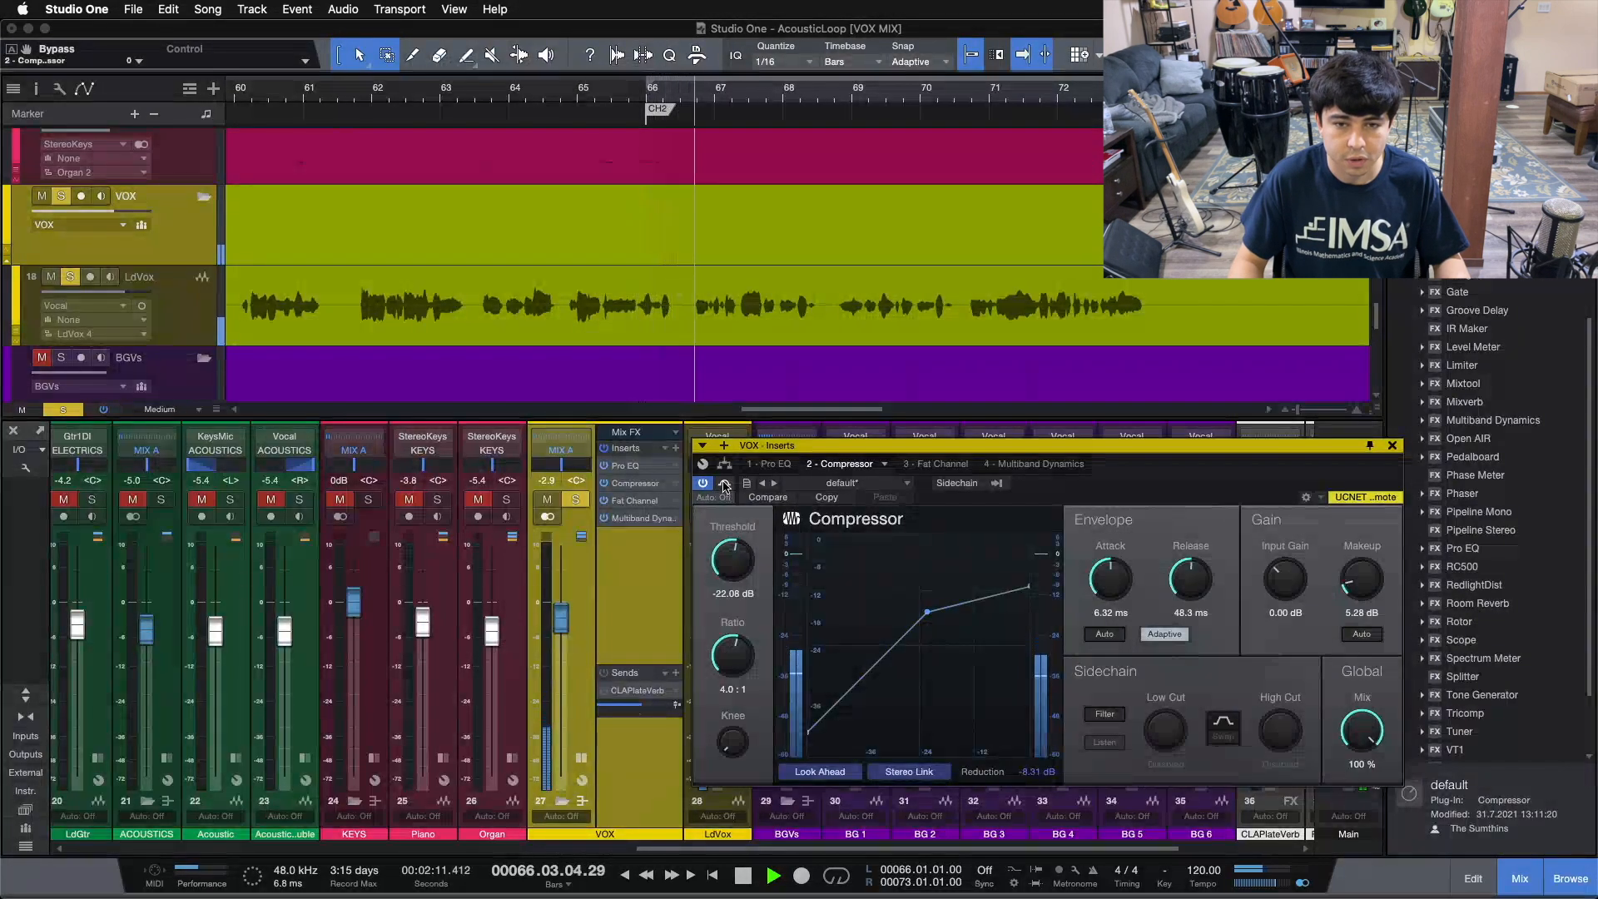
left_click(724, 485)
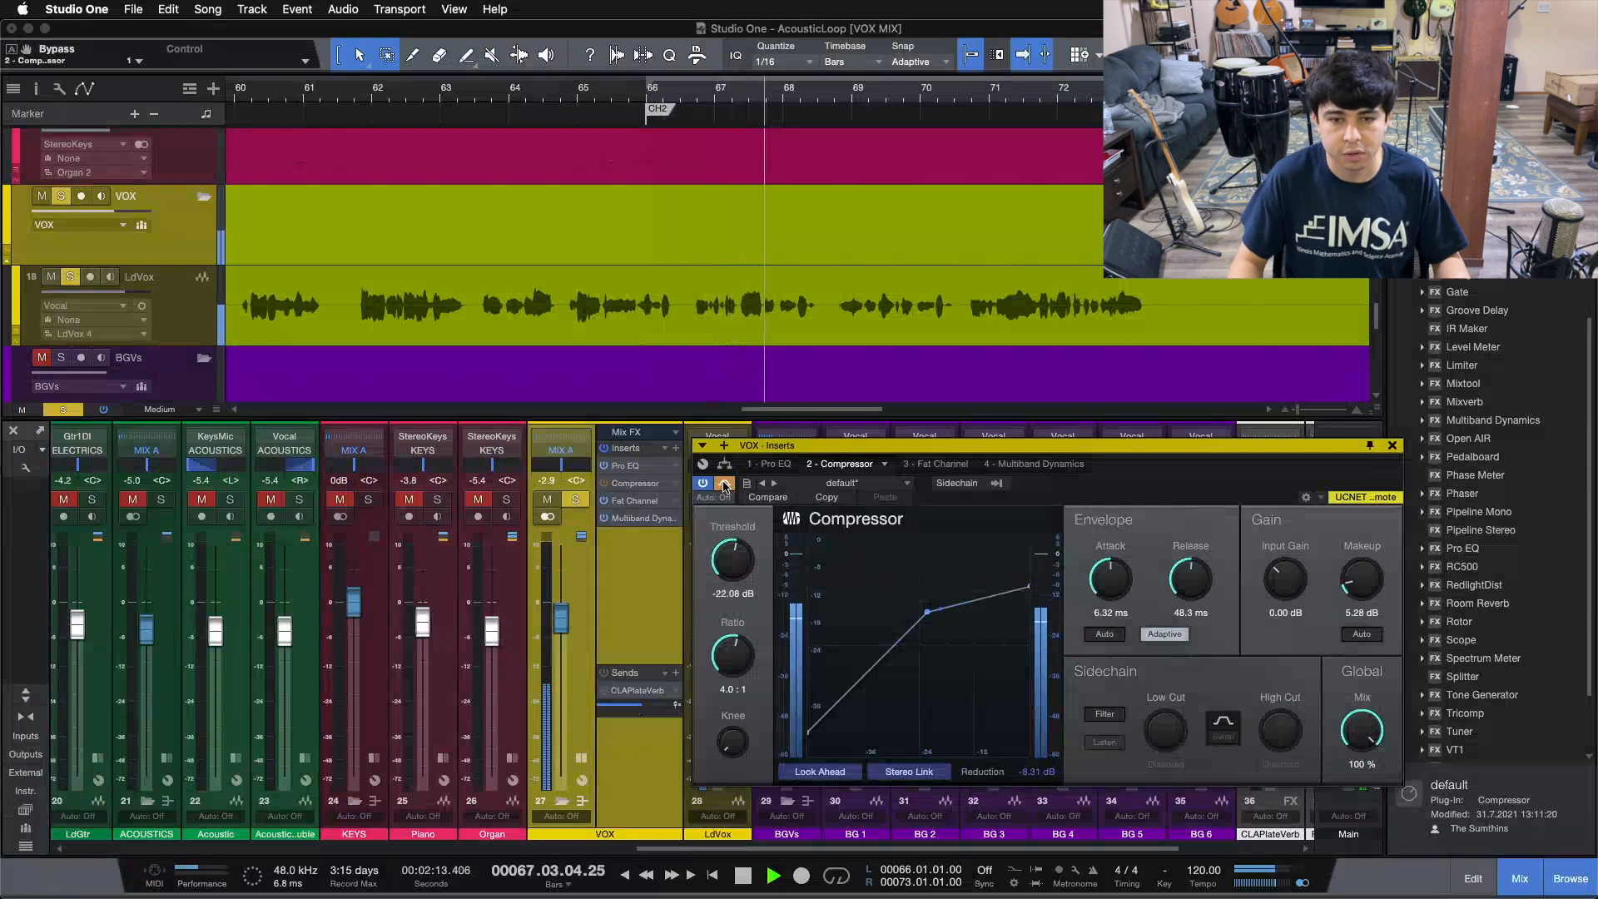
Step: Unsolo the VOX bus during playback, reactivate the Compressor to hear it in the full mix, and stop playback
key("s")
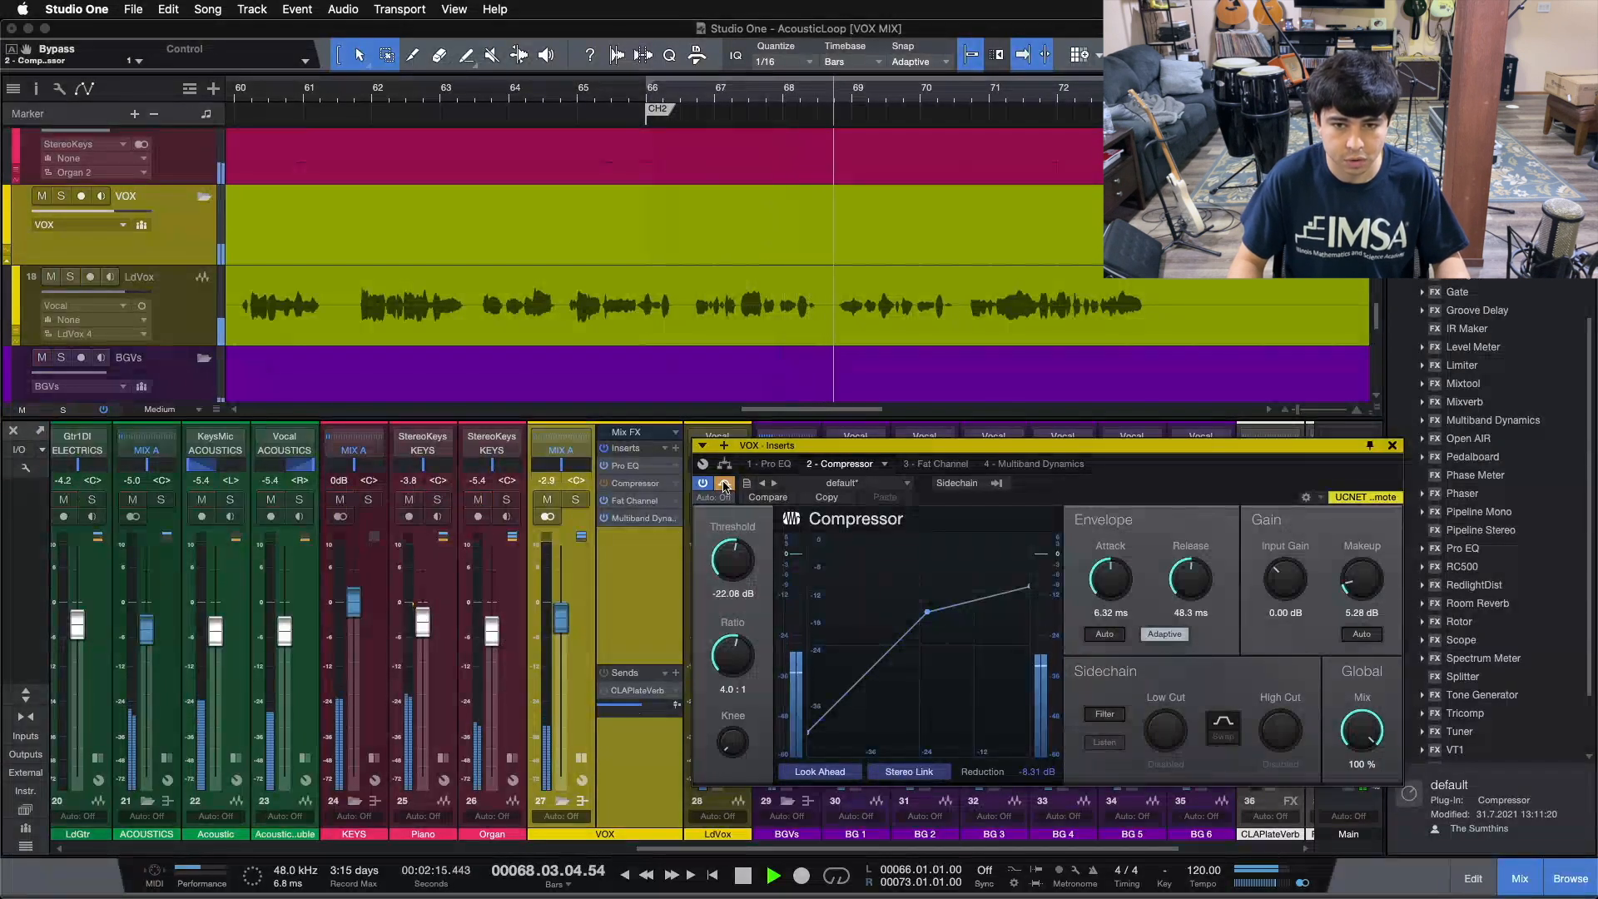
left_click(724, 485)
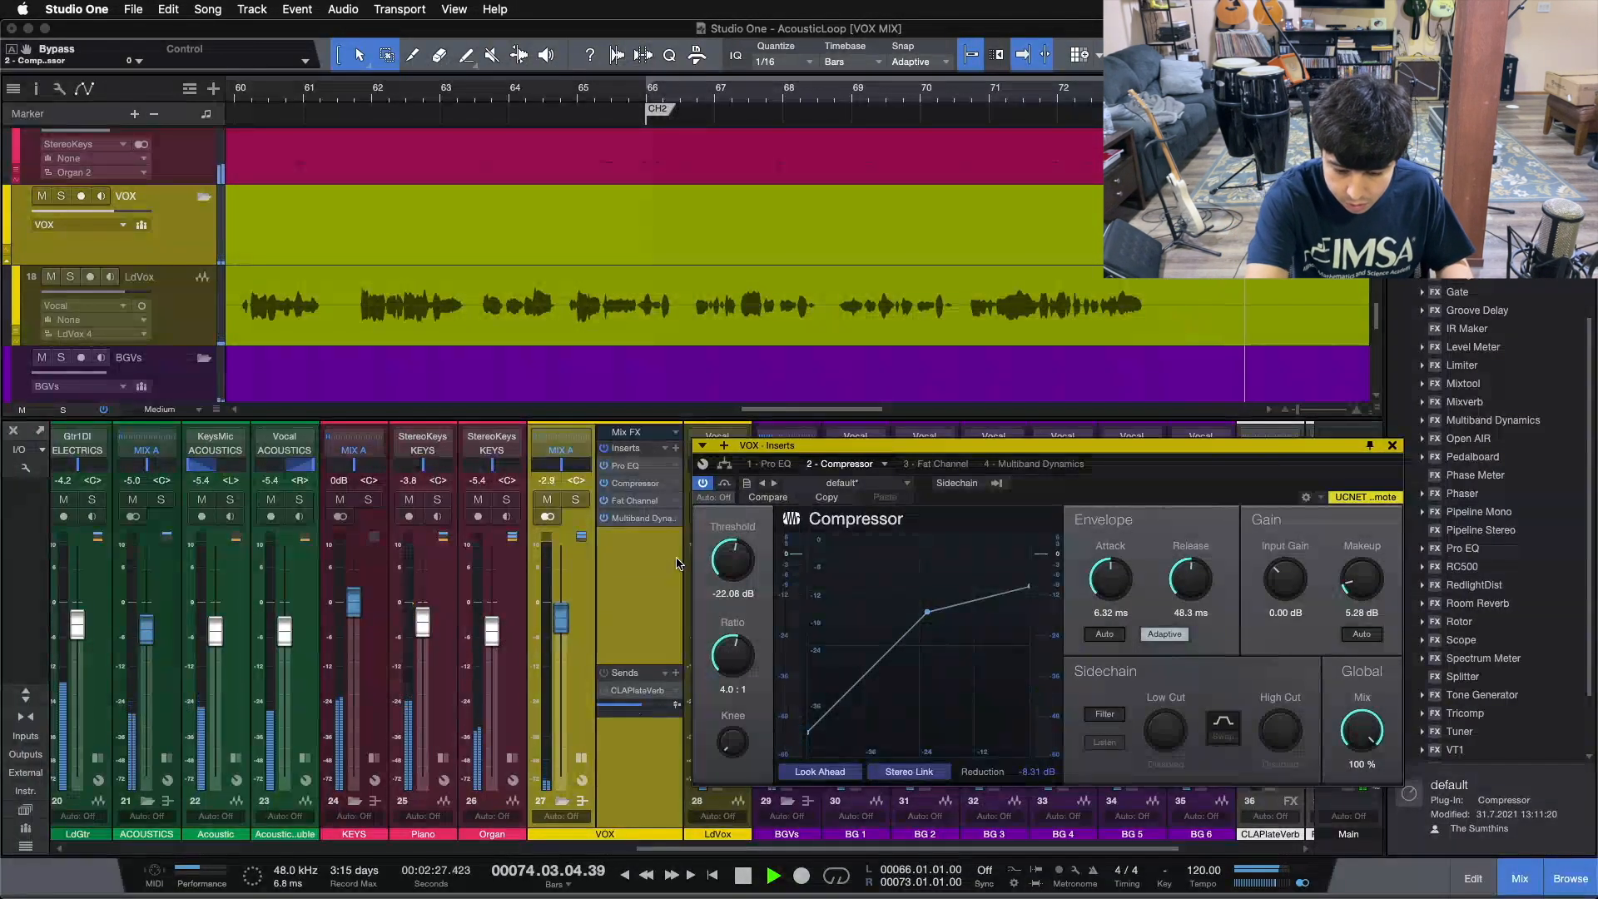
key("space")
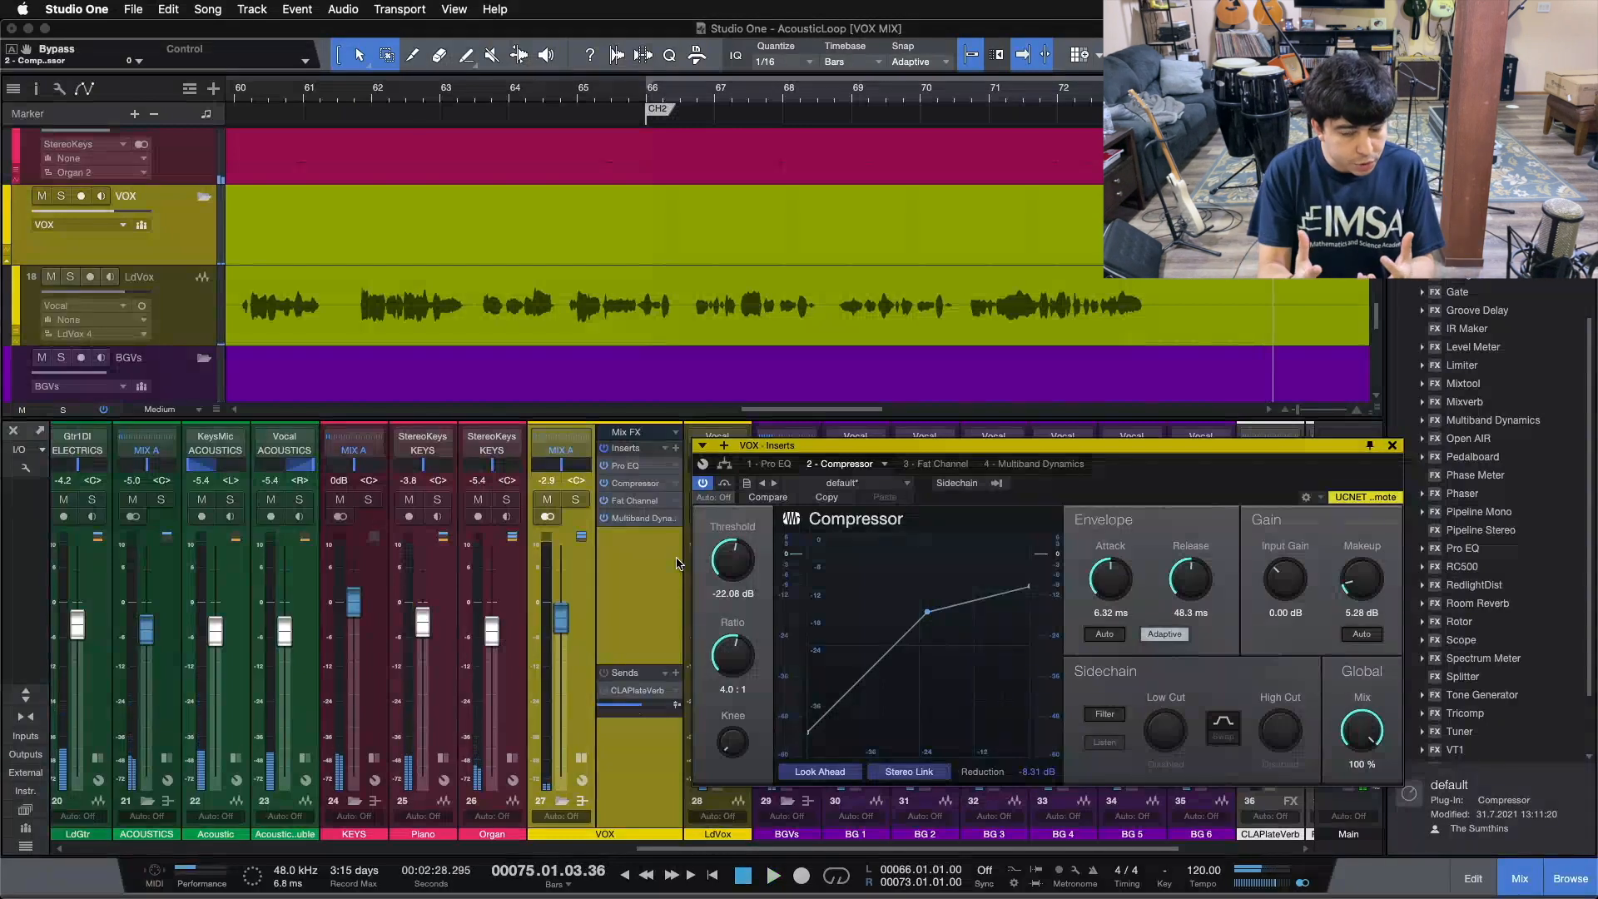